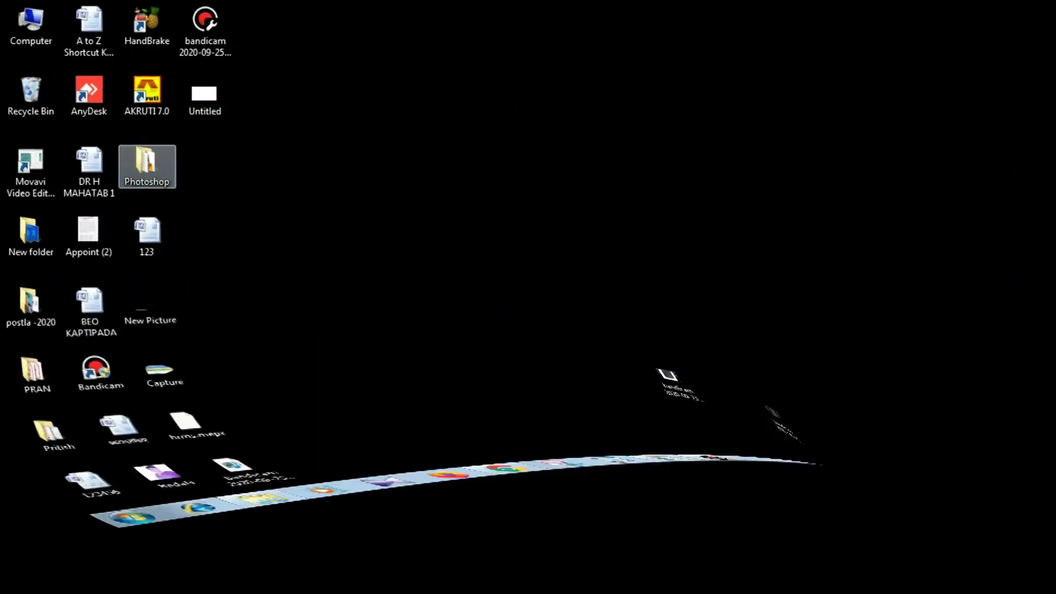
# Launch Microsoft Paint from the Windows 7 Start menu
pyautogui.click(22, 578)
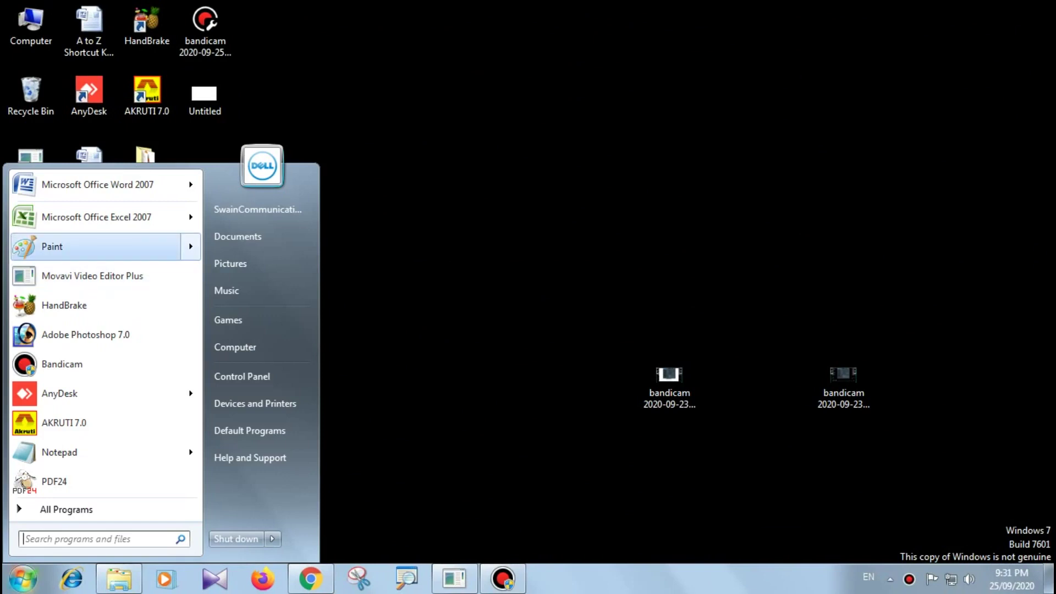
pyautogui.press('Return')
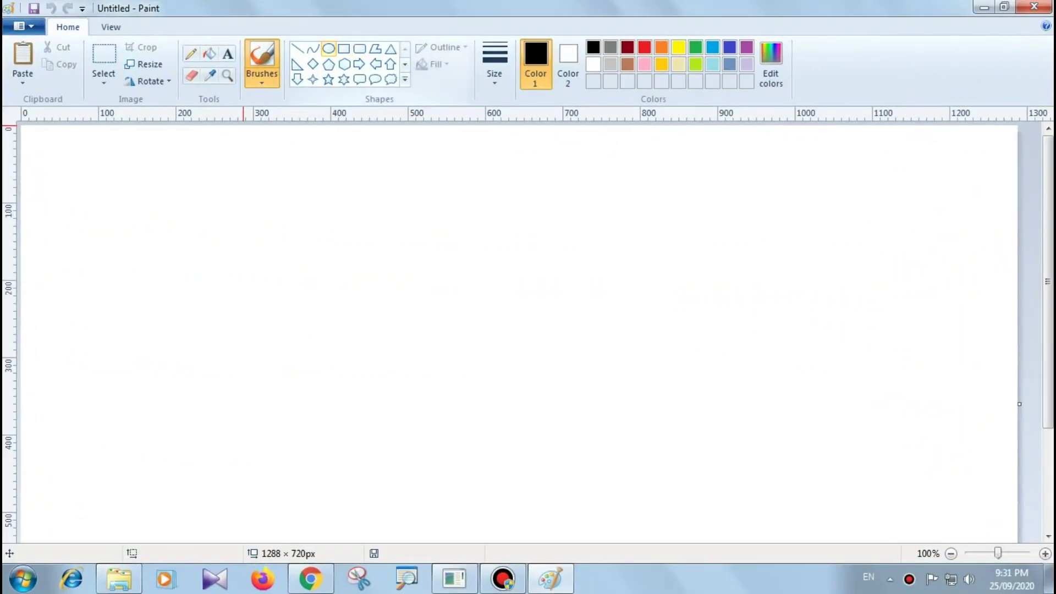
# Draw a black circle just left of the canvas centre
pyautogui.click(328, 48)
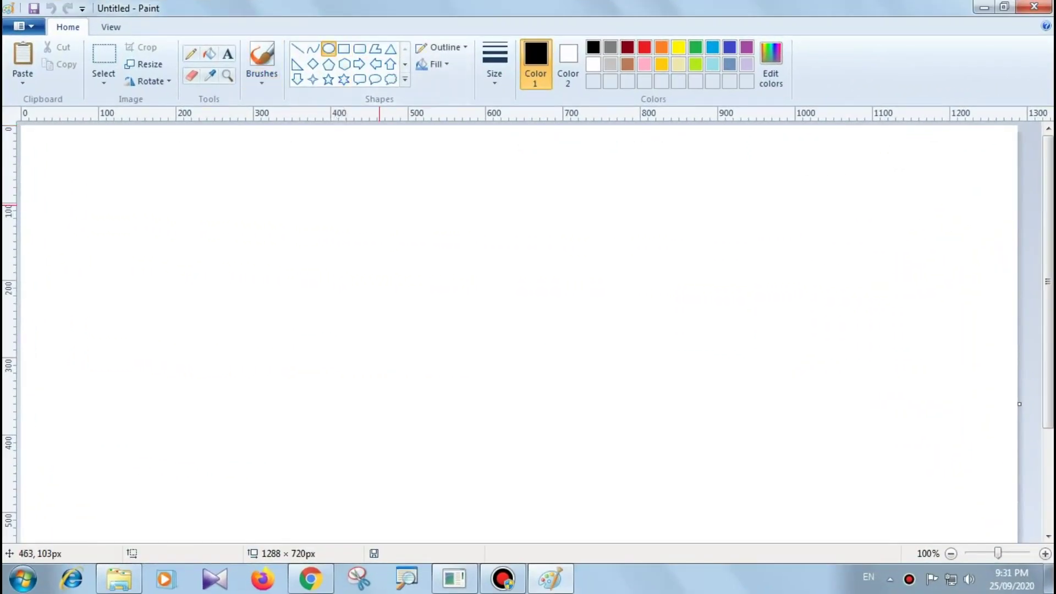
pyautogui.moveTo(355, 216); pyautogui.dragTo(462, 321)
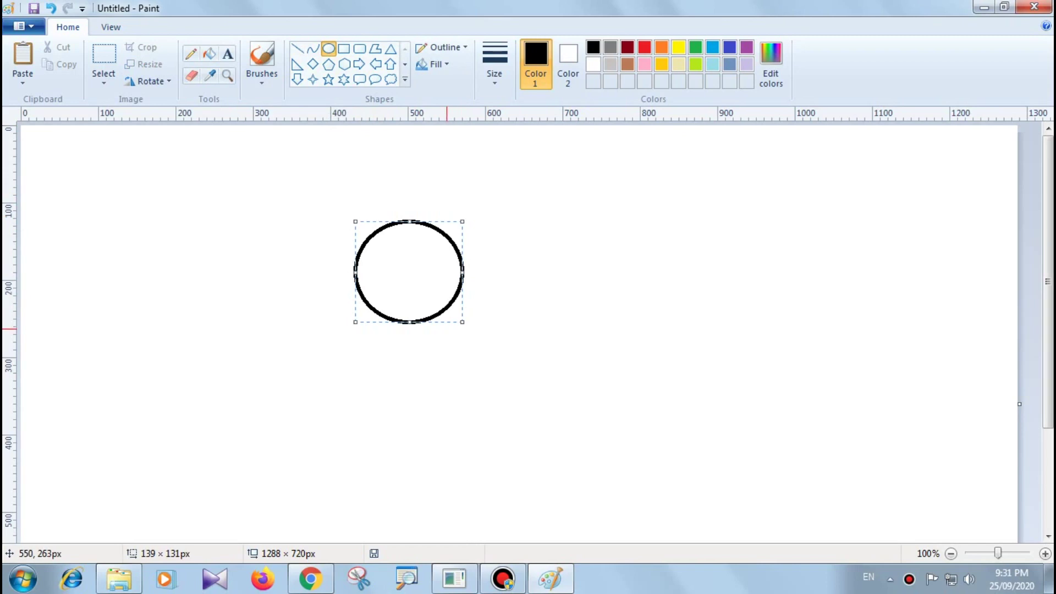
pyautogui.click(531, 359)
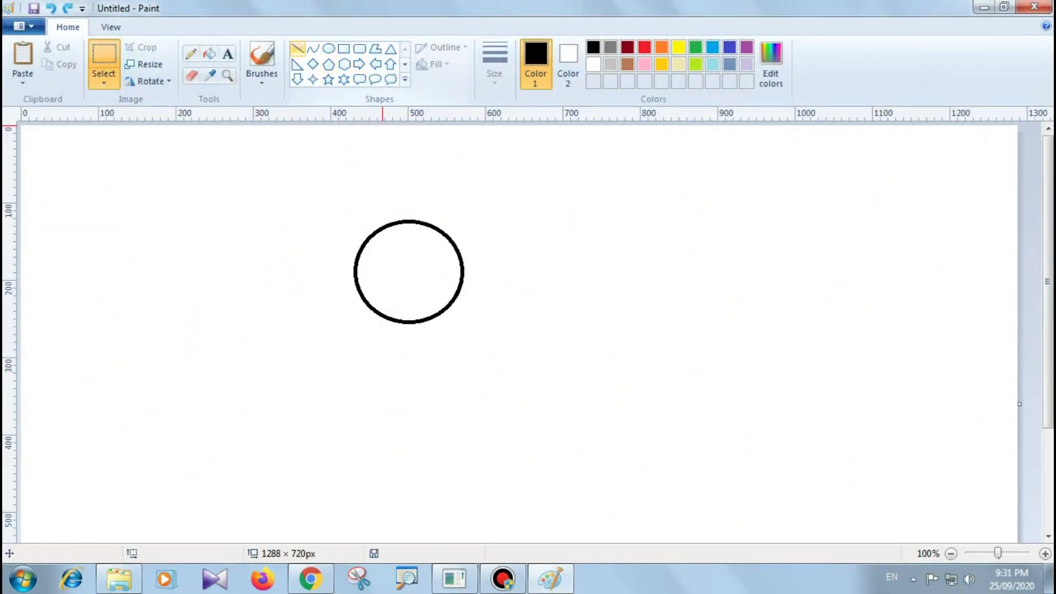
# Draw a vertical line splitting the circle down the middle
pyautogui.click(298, 49)
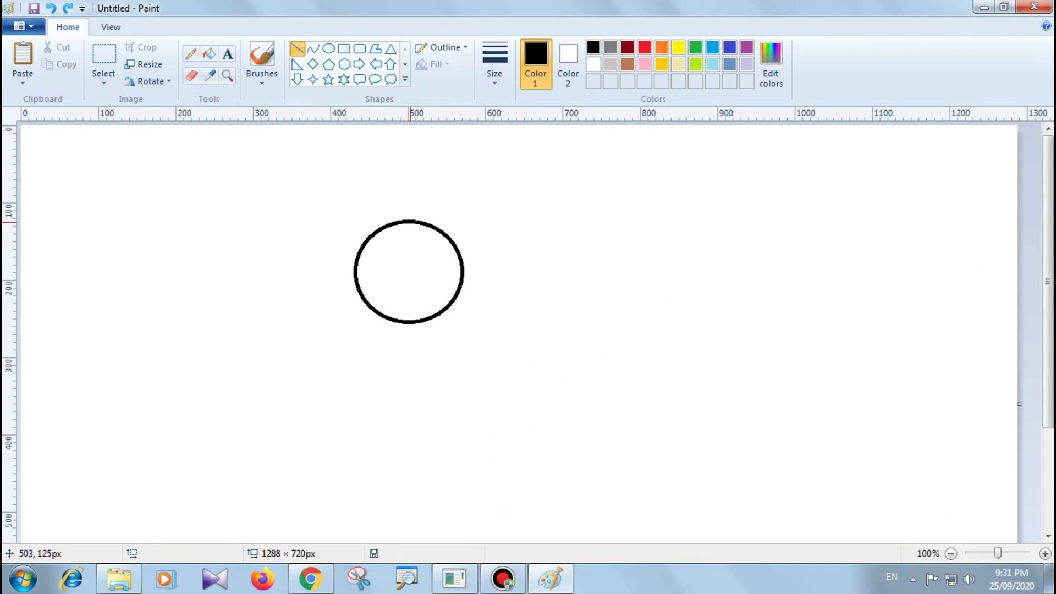
pyautogui.moveTo(409, 225); pyautogui.dragTo(410, 324)
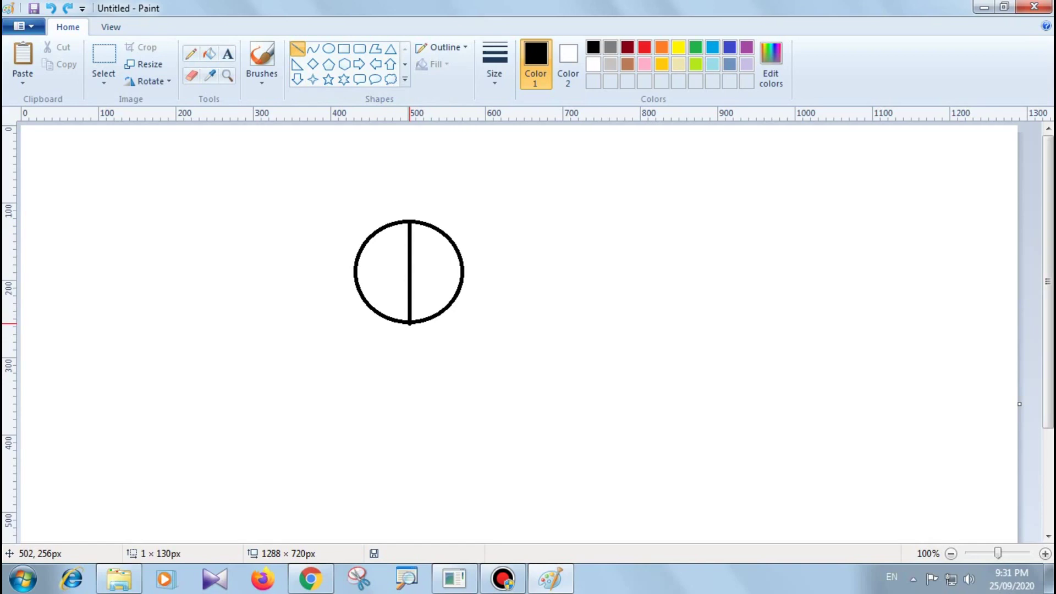
pyautogui.click(329, 48)
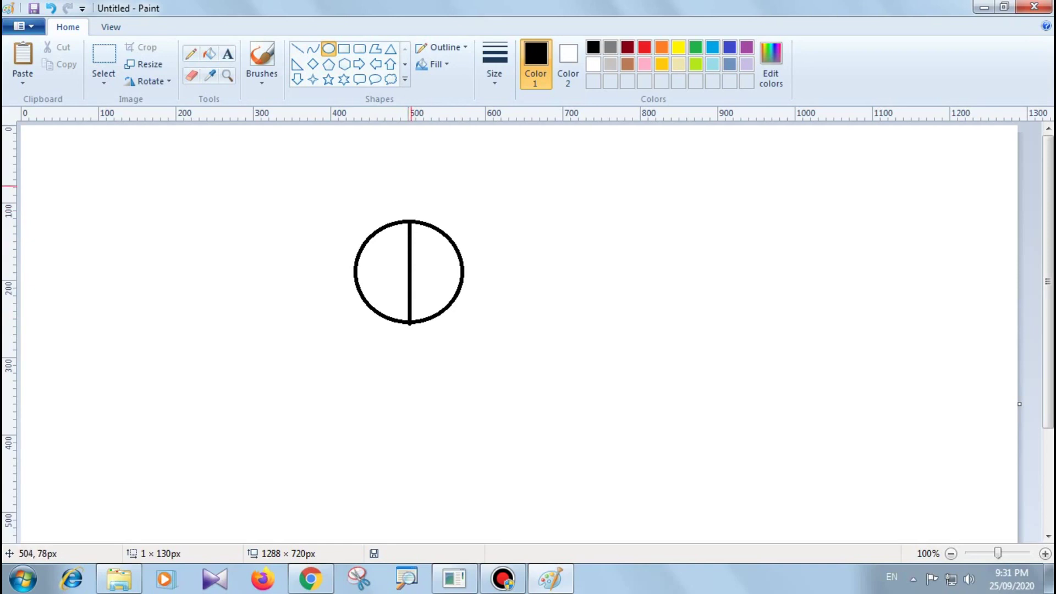
# Draw overlapping ovals at the circle's upper right, upper left and below it
pyautogui.moveTo(408, 177)
pyautogui.mouseDown()
pyautogui.moveTo(457, 287)
pyautogui.moveTo(507, 292)
pyautogui.mouseUp()
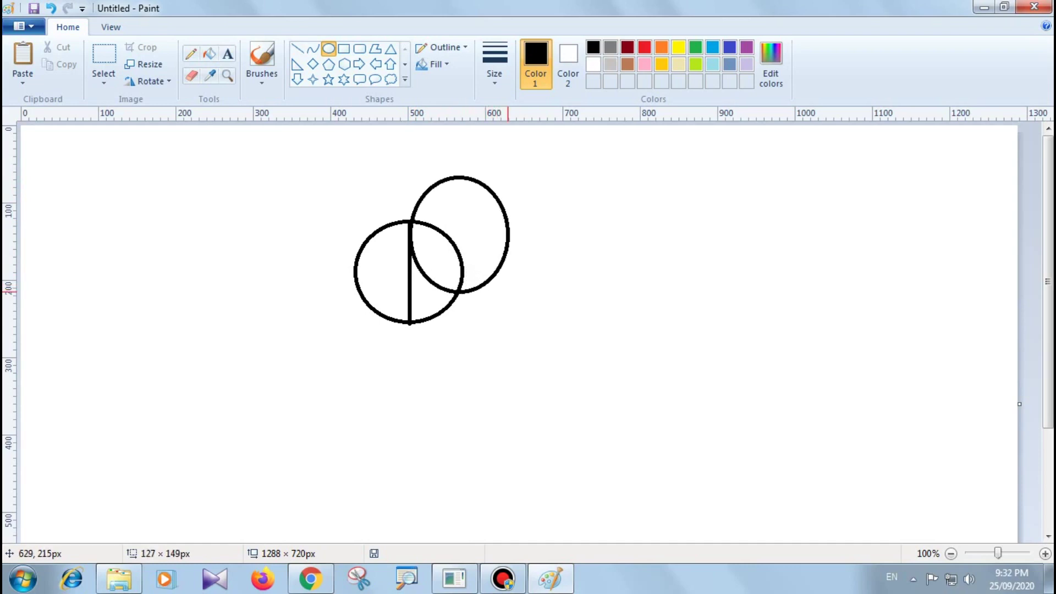
pyautogui.click(510, 322)
pyautogui.moveTo(328, 190)
pyautogui.mouseDown()
pyautogui.moveTo(417, 301)
pyautogui.moveTo(433, 294)
pyautogui.mouseUp()
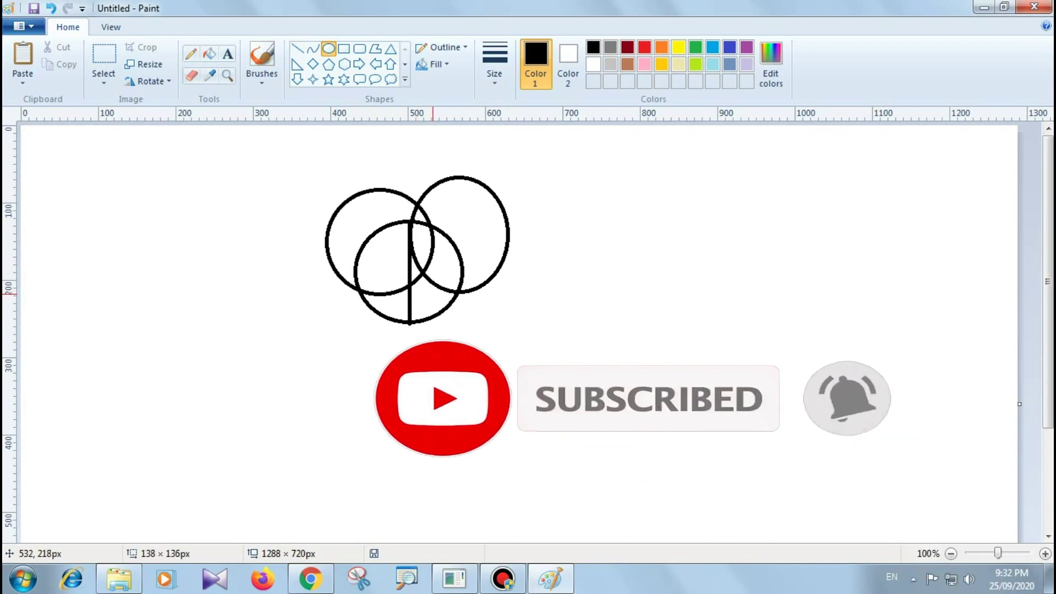
pyautogui.moveTo(433, 293); pyautogui.dragTo(436, 290)
pyautogui.click(397, 343)
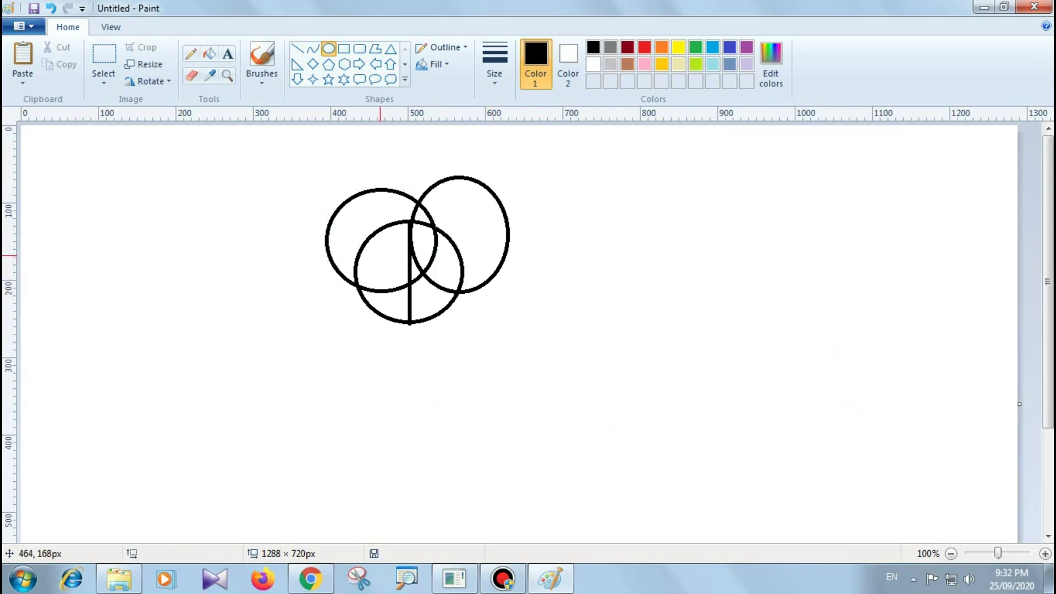
pyautogui.moveTo(380, 253); pyautogui.dragTo(470, 366)
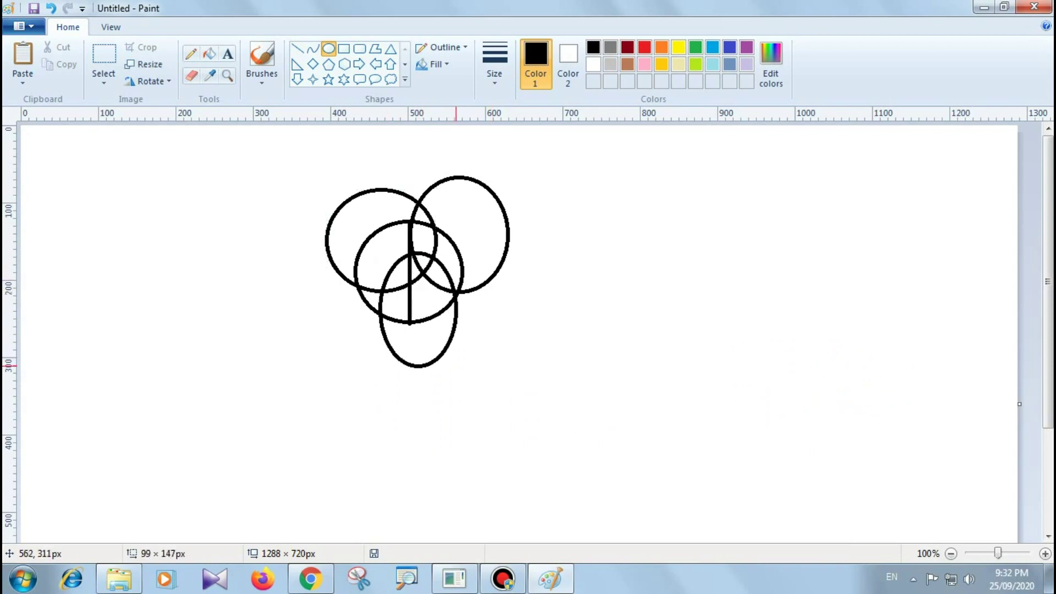
pyautogui.moveTo(472, 368); pyautogui.dragTo(490, 360)
pyautogui.click(329, 286)
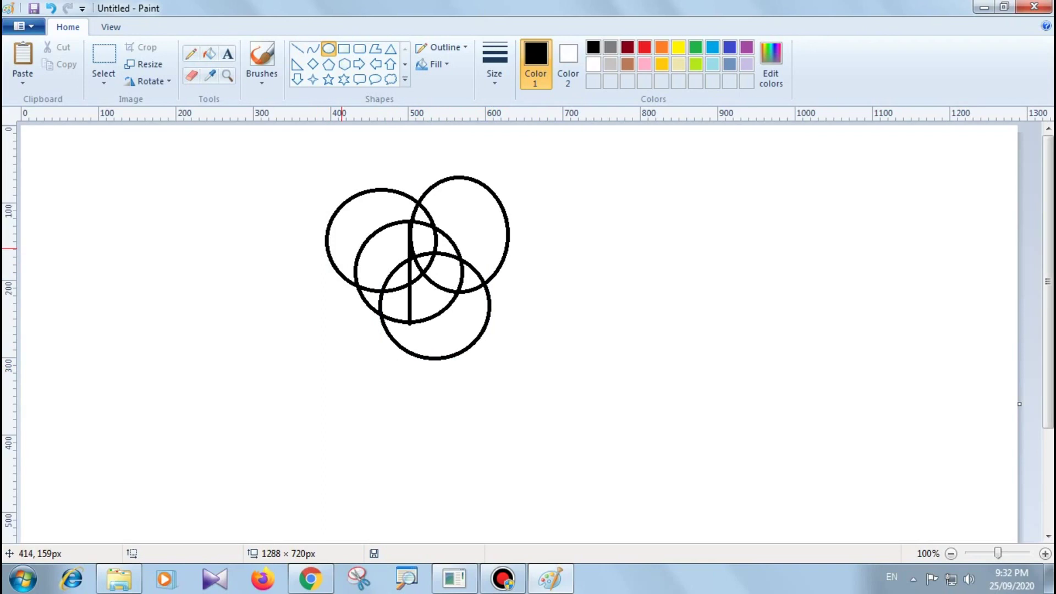
# Add tall ovals at the lower left and right, plus one at the flower's bottom
pyautogui.moveTo(342, 246); pyautogui.dragTo(411, 370)
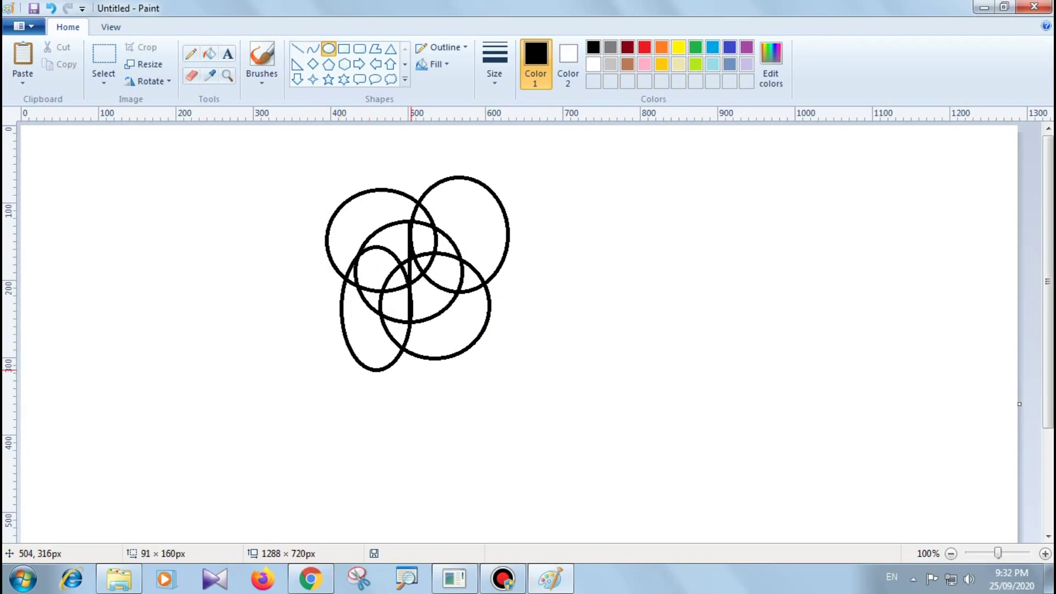
pyautogui.moveTo(413, 371); pyautogui.dragTo(414, 368)
pyautogui.click(545, 336)
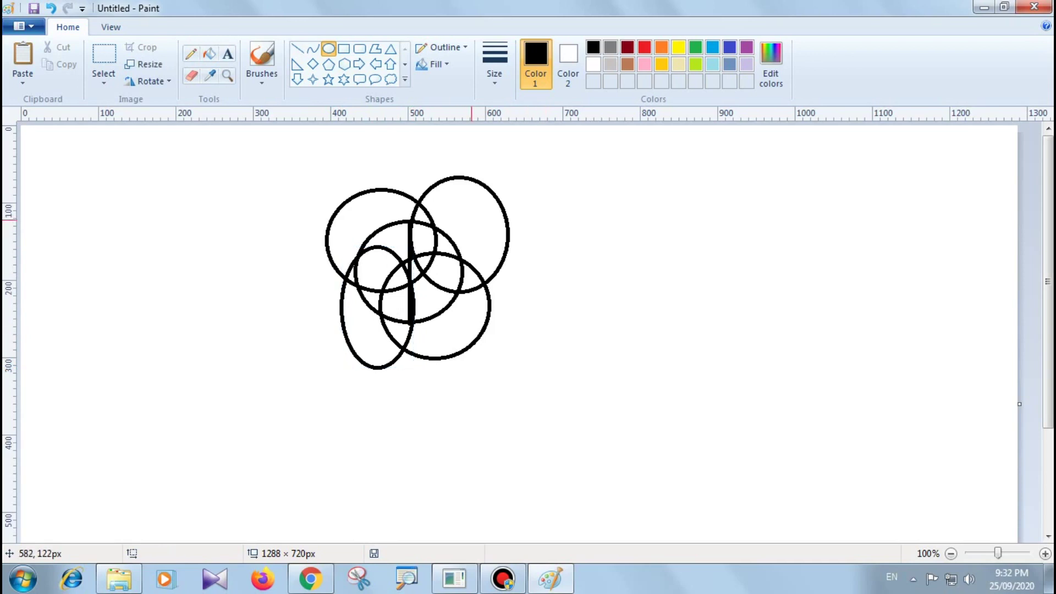
pyautogui.moveTo(470, 213); pyautogui.dragTo(528, 338)
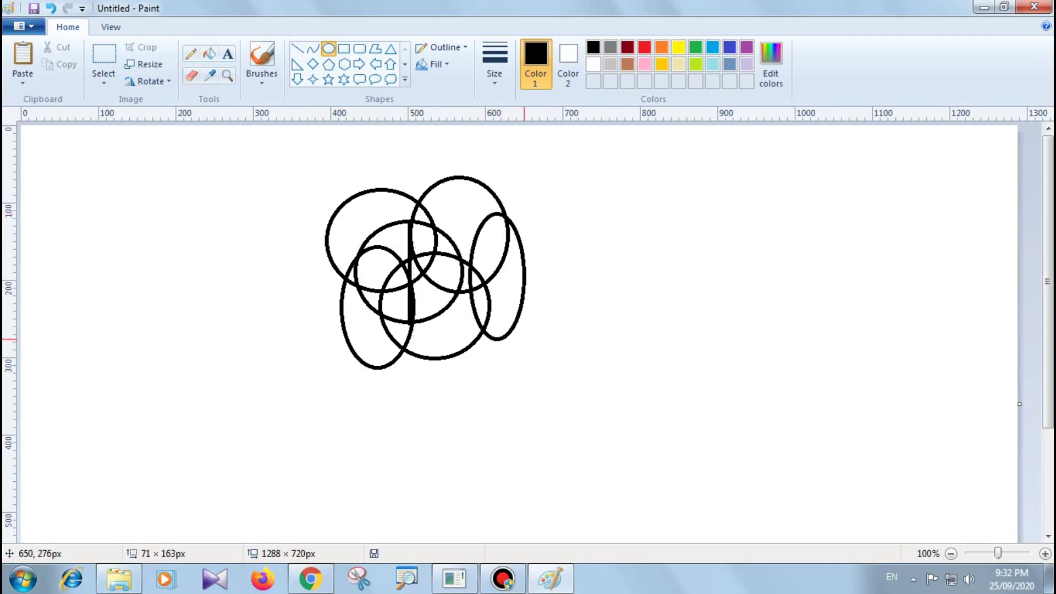
pyautogui.click(549, 343)
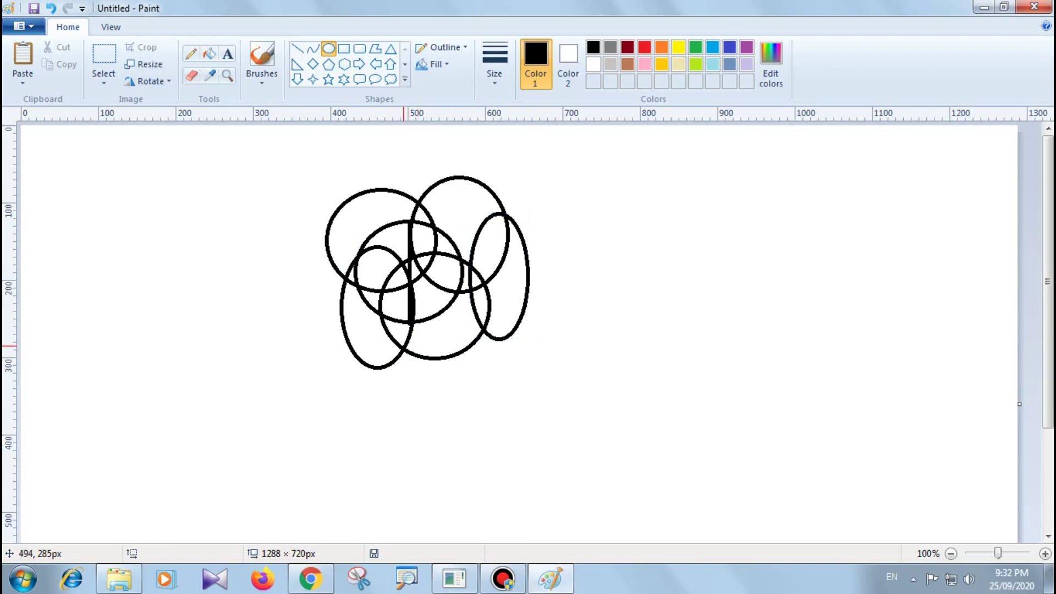
pyautogui.moveTo(396, 306); pyautogui.dragTo(498, 394)
pyautogui.click(556, 380)
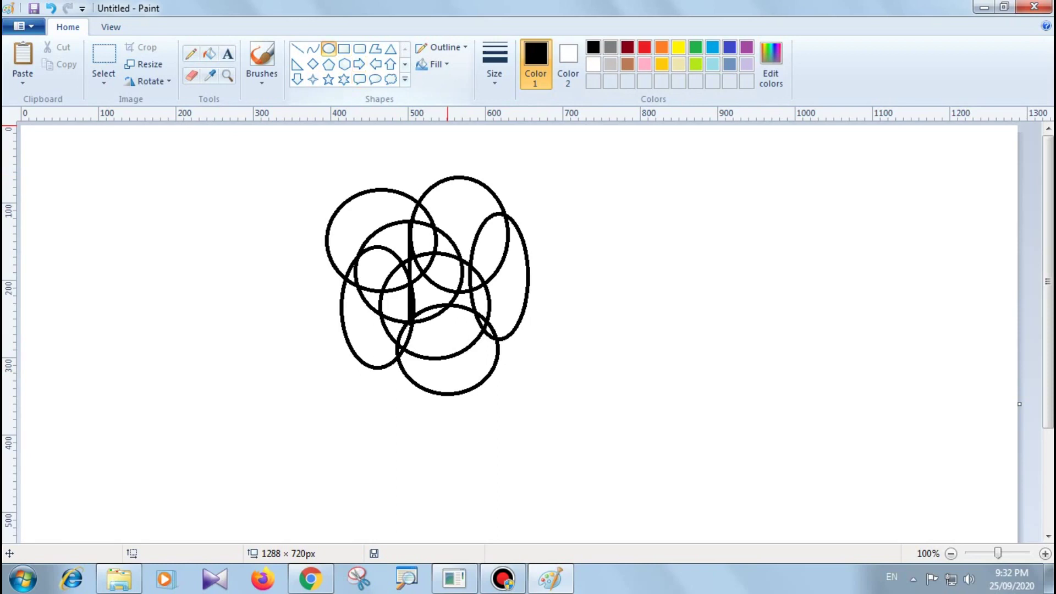
# Fill the five regions around the centre's red patch lime green
pyautogui.click(209, 53)
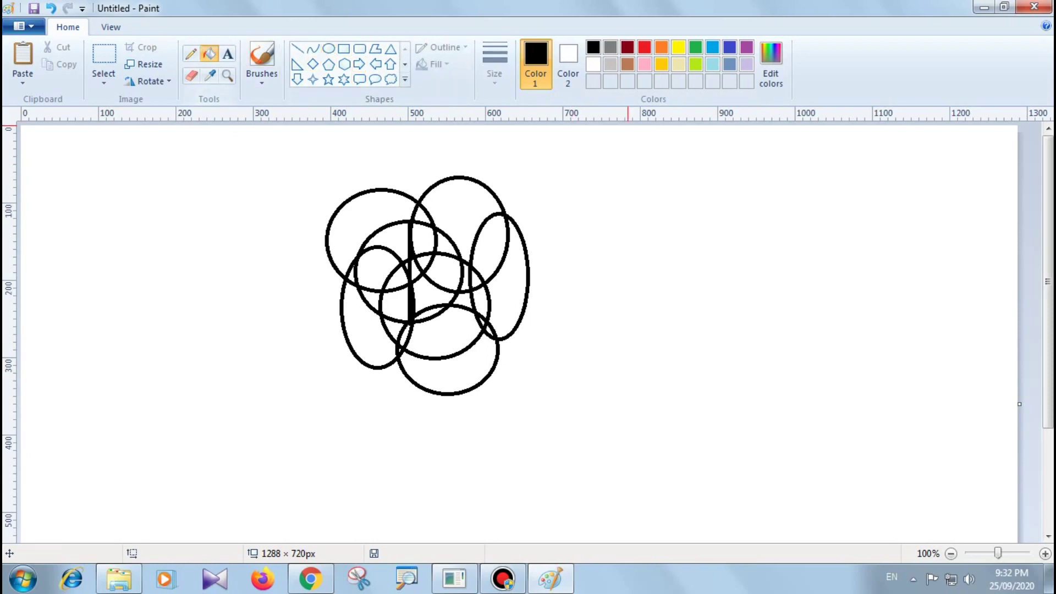
pyautogui.click(645, 47)
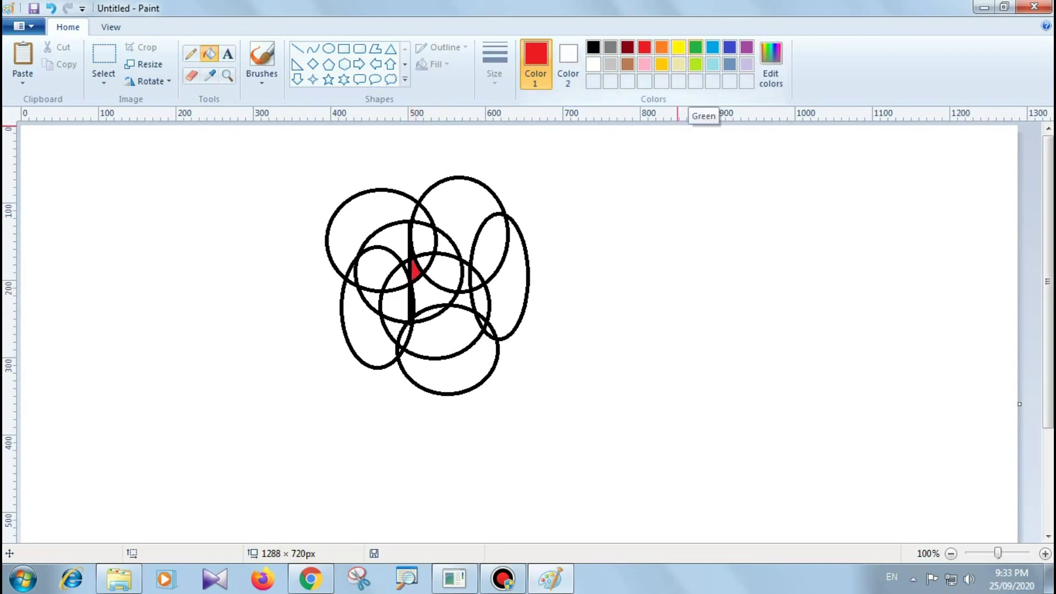
pyautogui.click(695, 64)
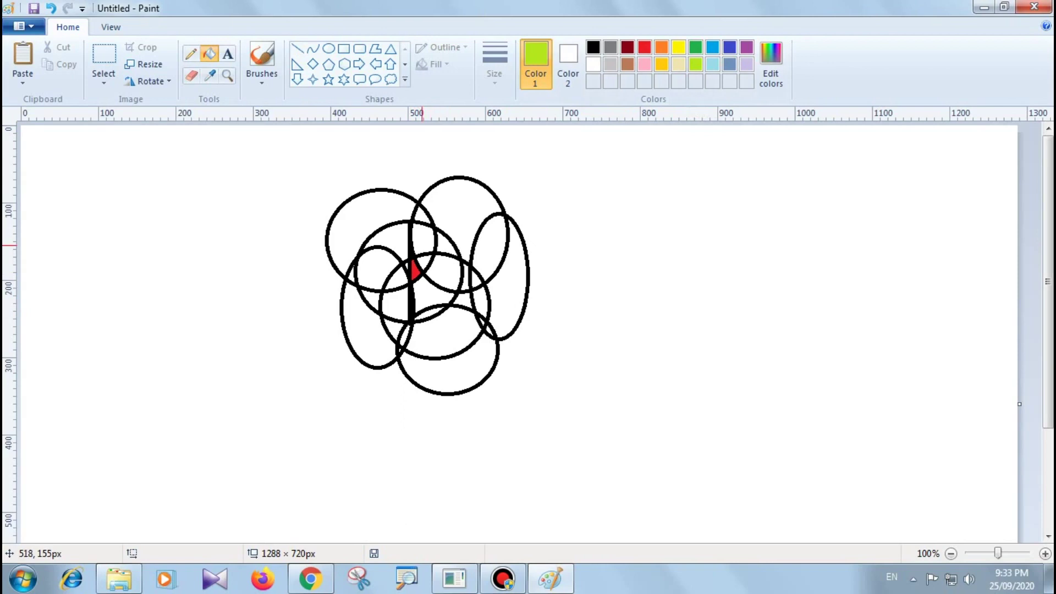
pyautogui.click(422, 246)
pyautogui.click(378, 273)
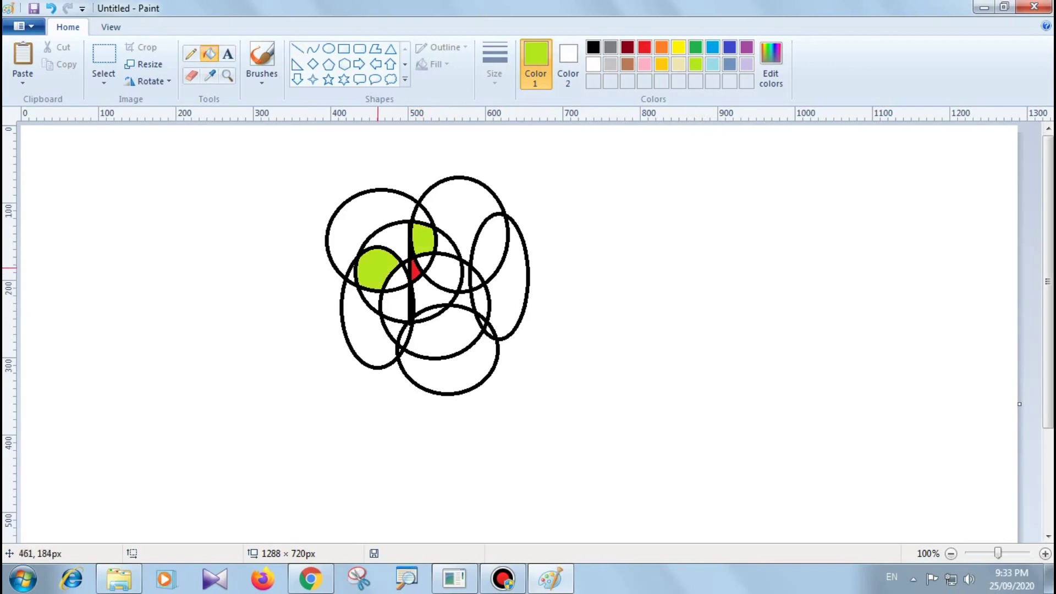
pyautogui.click(401, 303)
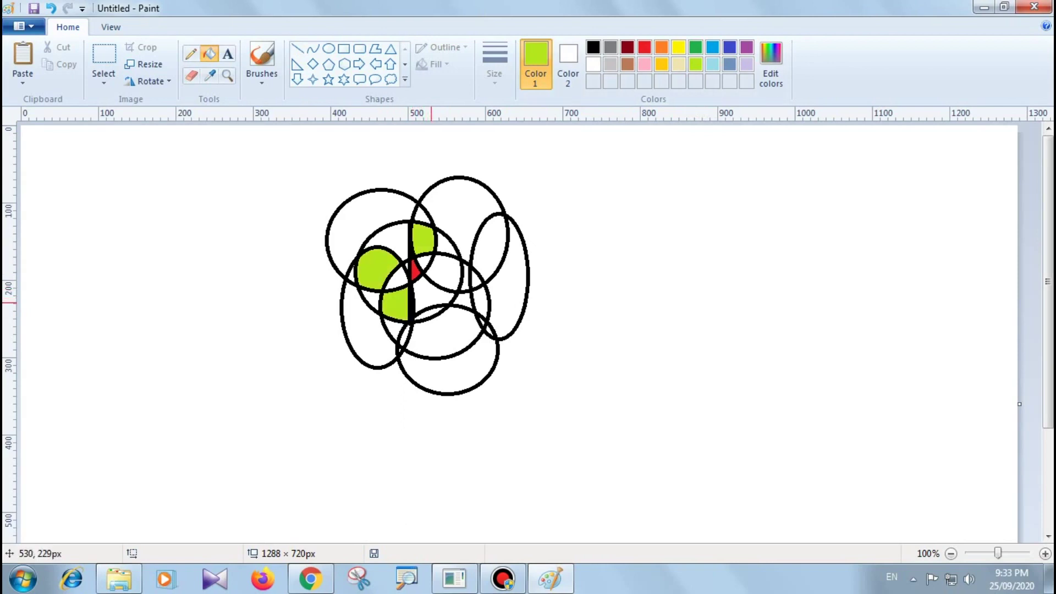
pyautogui.click(431, 296)
pyautogui.click(446, 275)
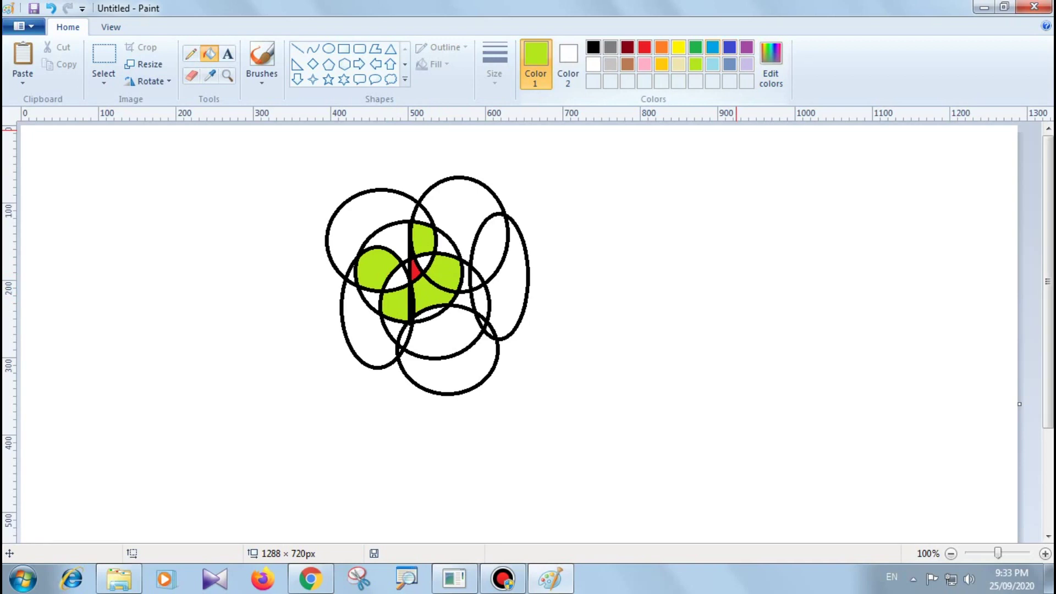
# Fill two areas left of the vertical line light blue
pyautogui.click(713, 47)
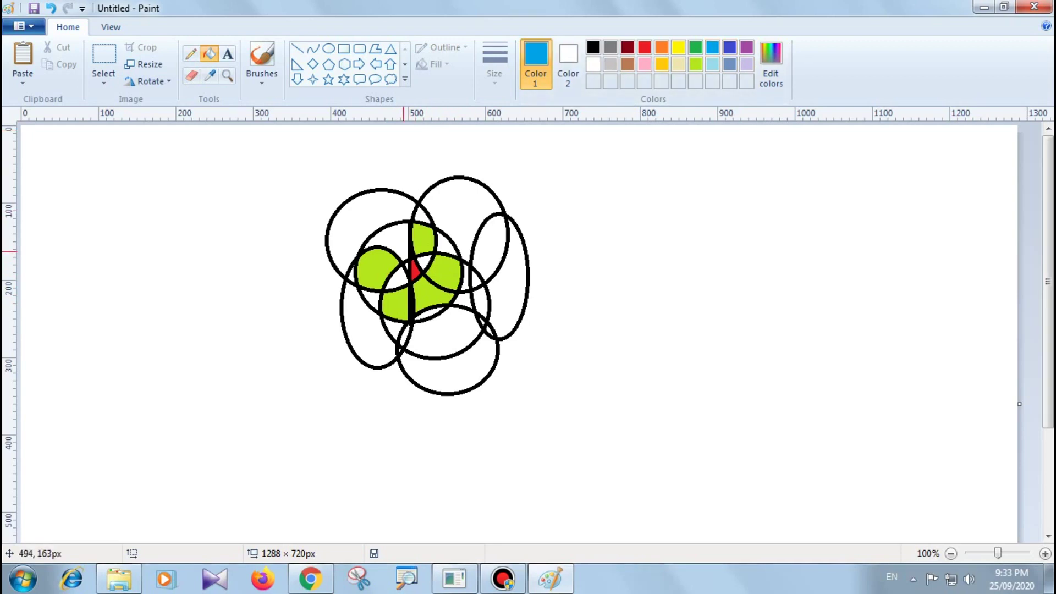
pyautogui.click(394, 280)
pyautogui.click(399, 246)
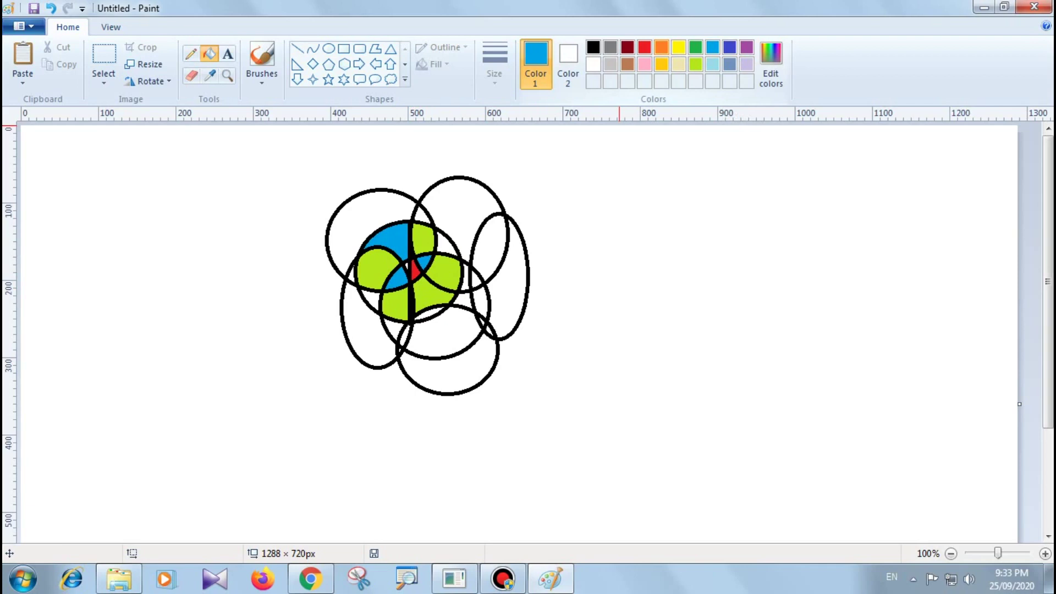
pyautogui.click(662, 47)
# Fill the five outer petals orange
pyautogui.click(357, 225)
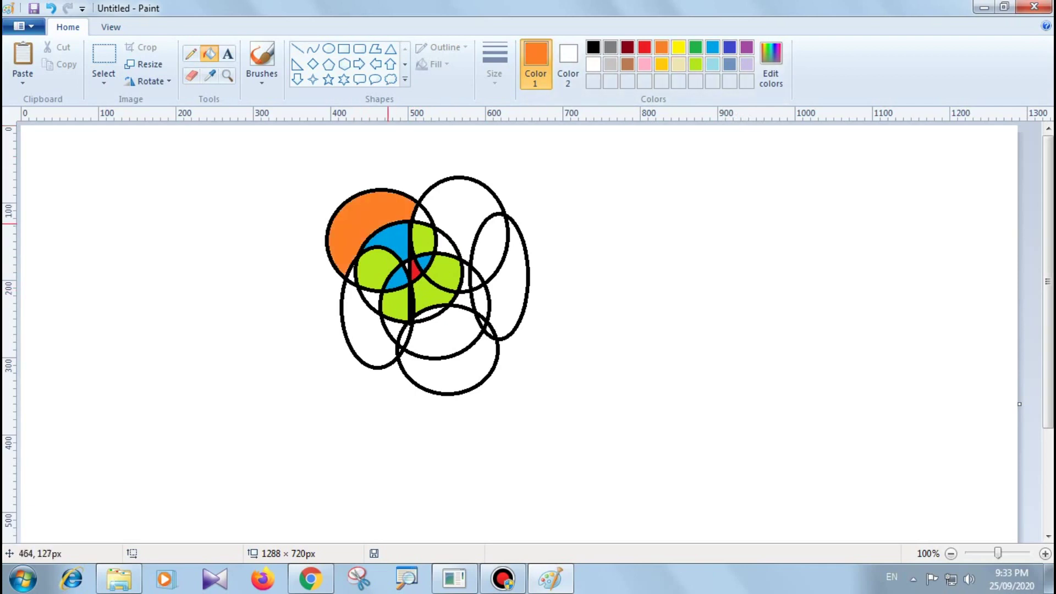
pyautogui.click(474, 210)
pyautogui.click(513, 285)
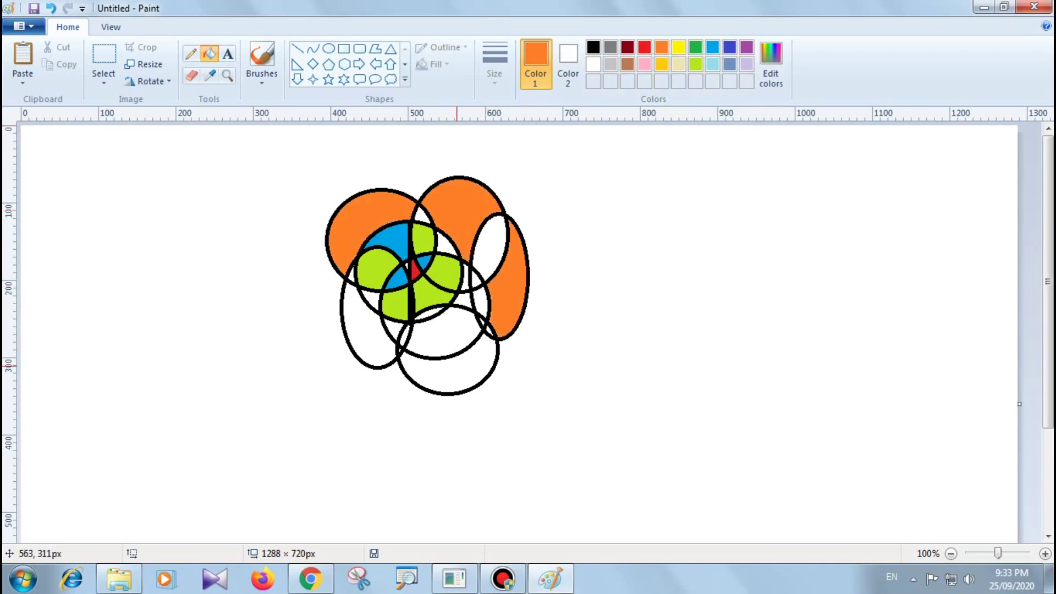
pyautogui.click(457, 367)
pyautogui.click(360, 338)
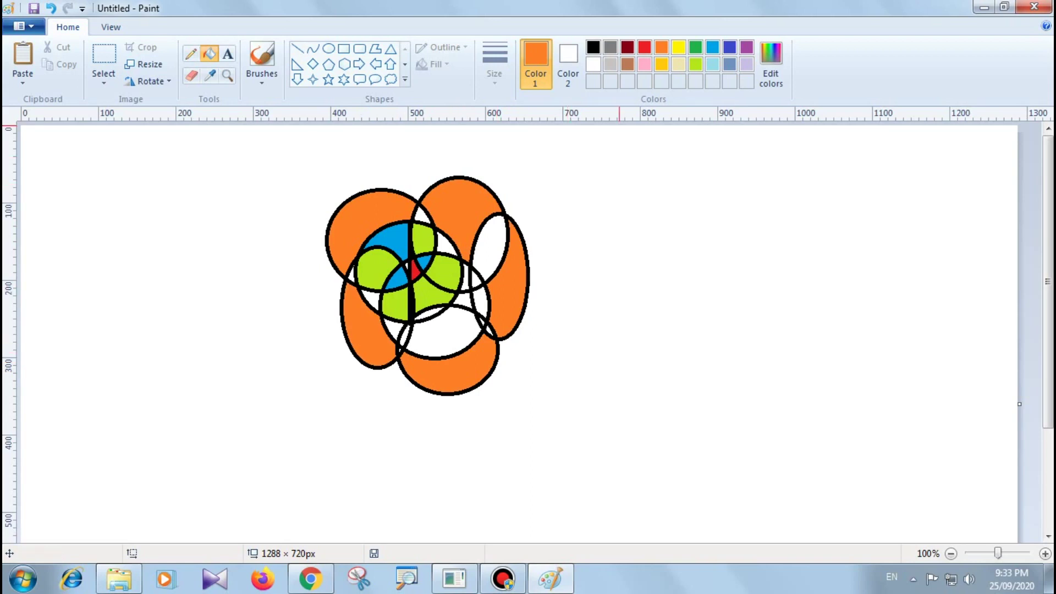
# Fill four remaining white gaps in the flower yellow
pyautogui.click(678, 47)
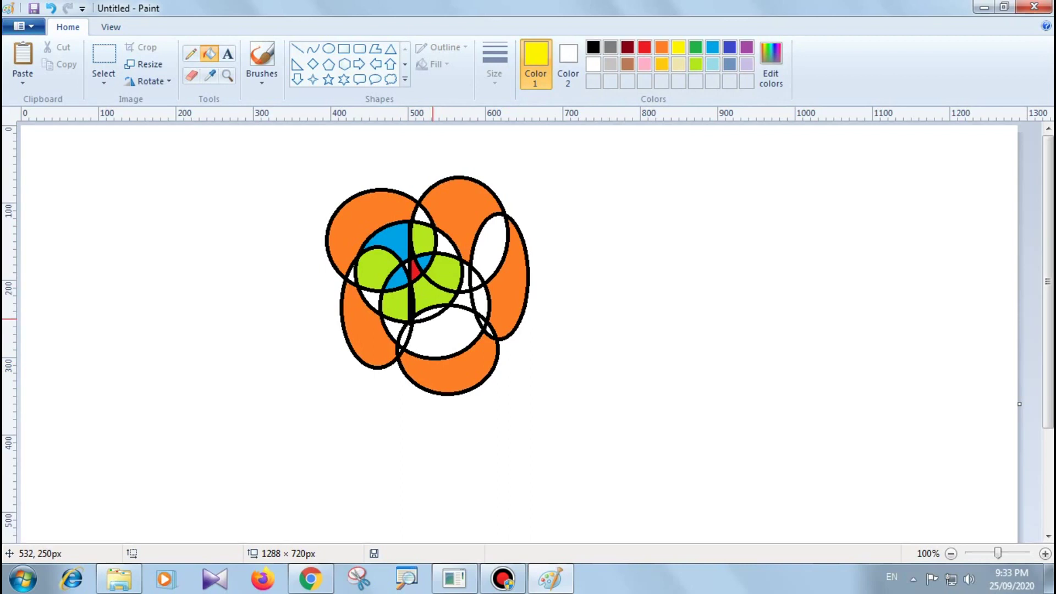
pyautogui.click(440, 342)
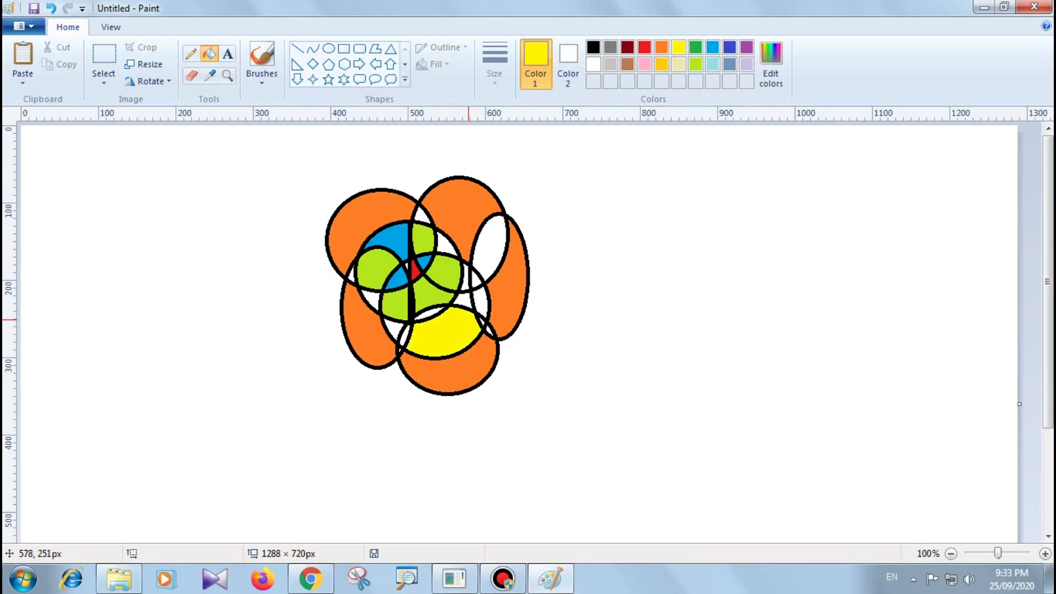
pyautogui.click(491, 256)
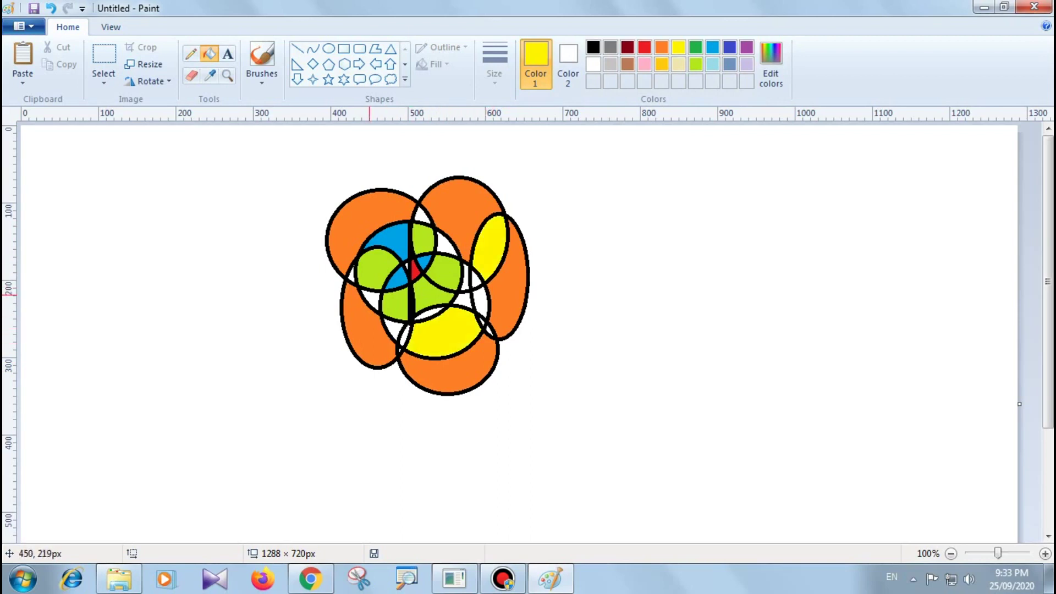
pyautogui.click(370, 301)
pyautogui.click(422, 215)
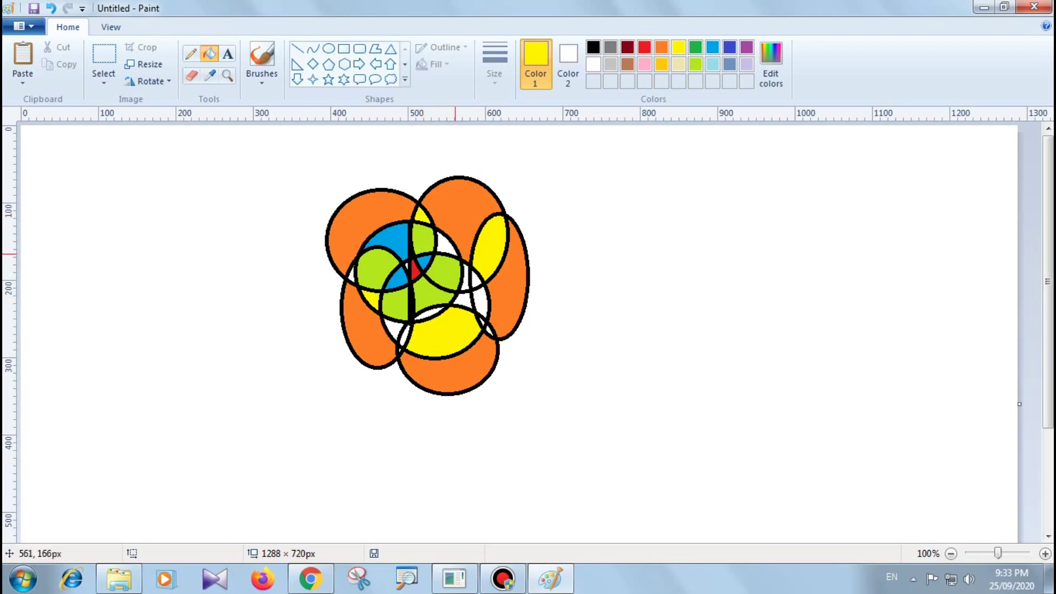
# Fill five small white slivers between the rings blue-grey
pyautogui.click(729, 64)
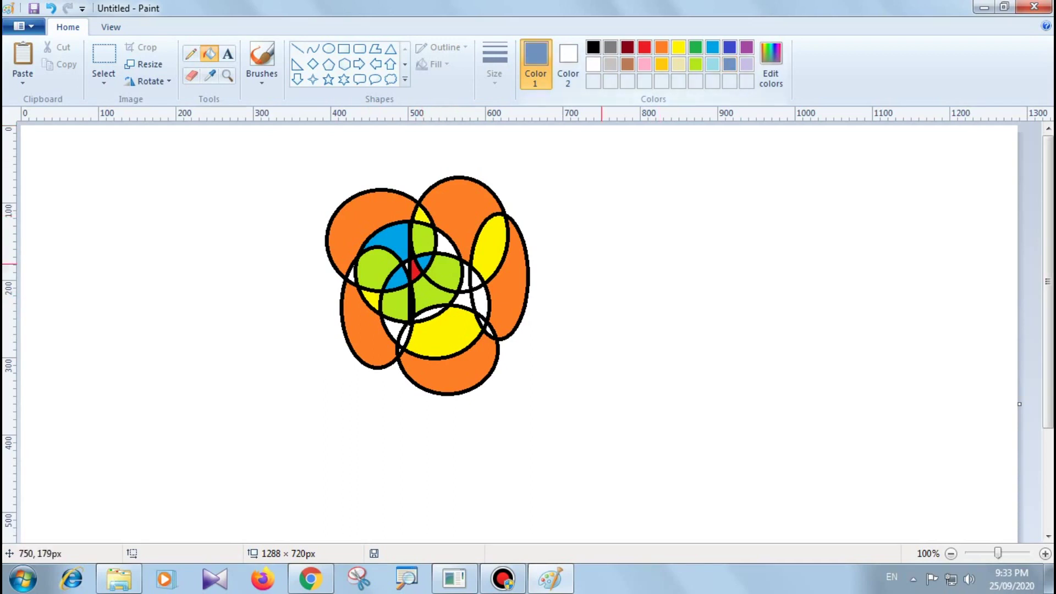
pyautogui.click(481, 303)
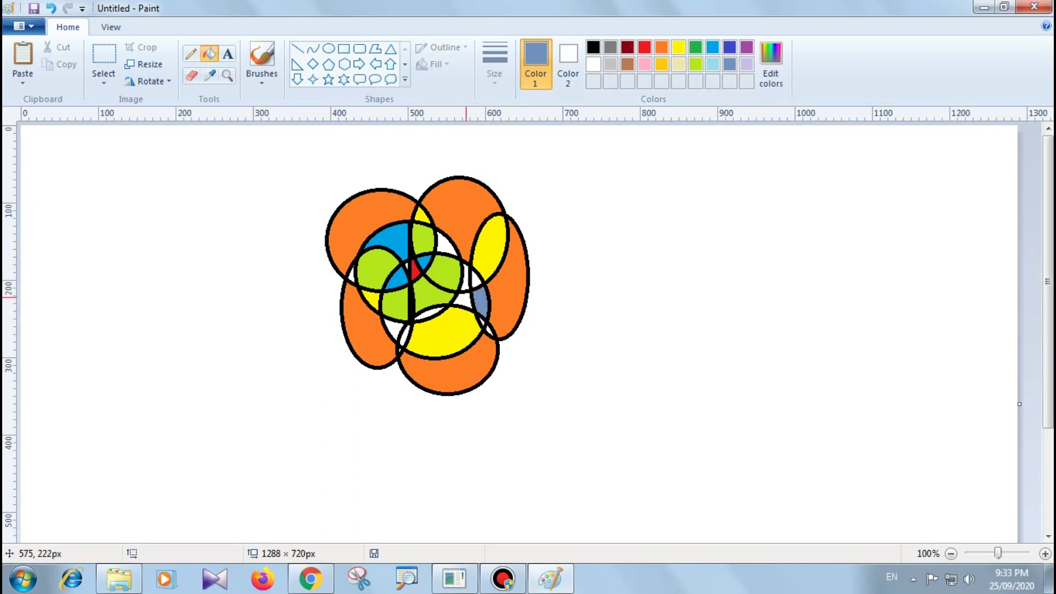
pyautogui.click(433, 315)
pyautogui.click(394, 330)
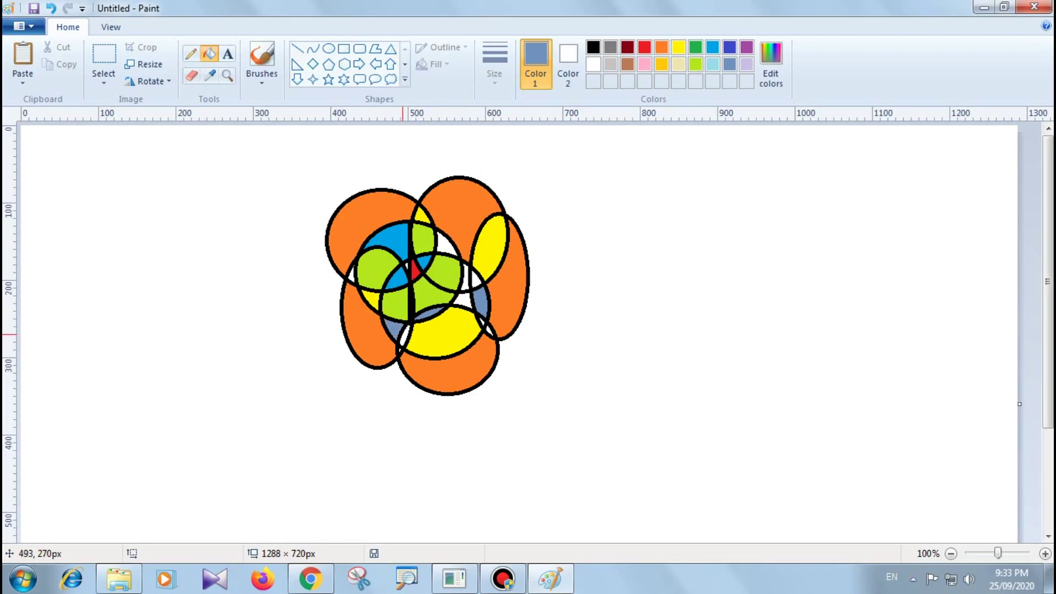
pyautogui.click(352, 277)
pyautogui.click(446, 246)
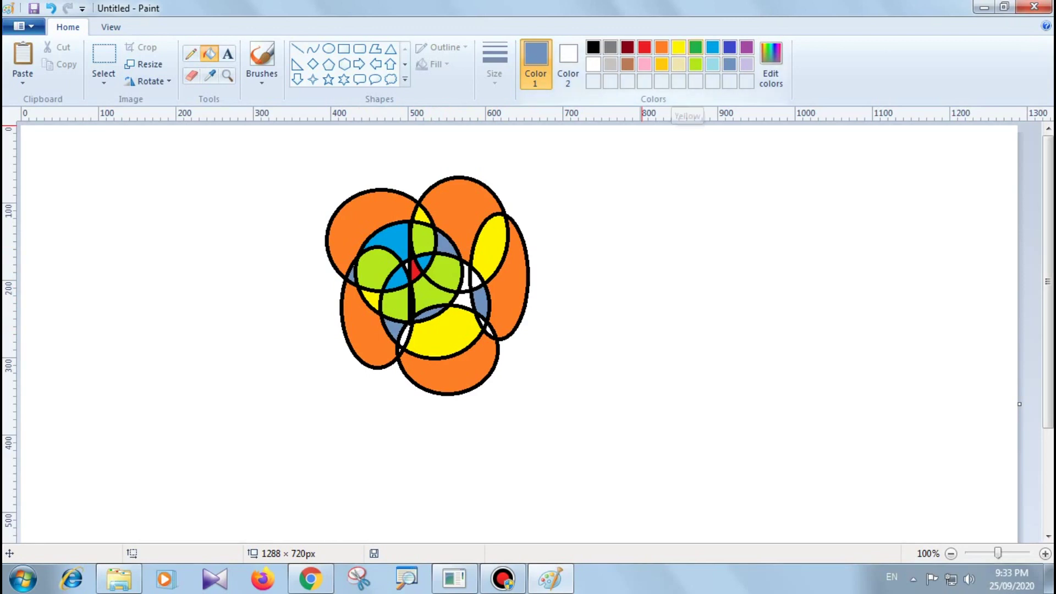
# Fill a white region on the right green and a small gap red
pyautogui.click(695, 47)
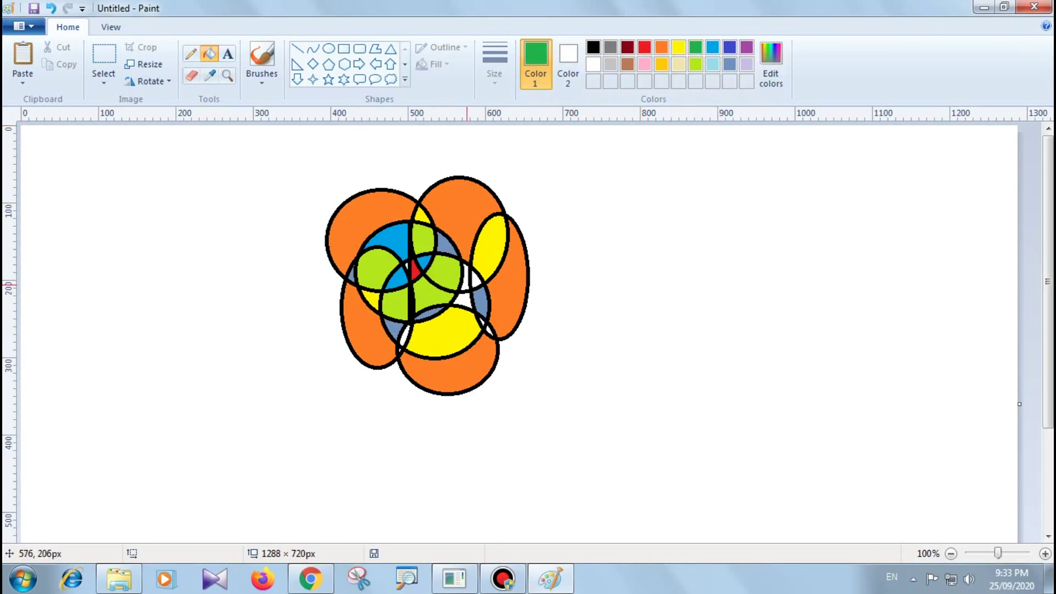
pyautogui.click(463, 299)
pyautogui.click(644, 48)
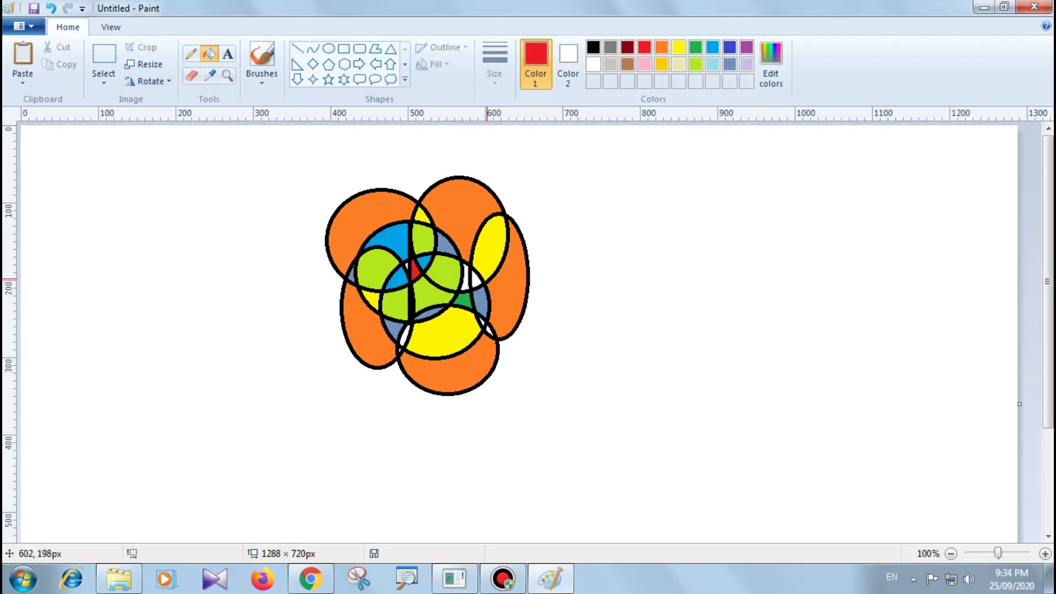
pyautogui.click(475, 284)
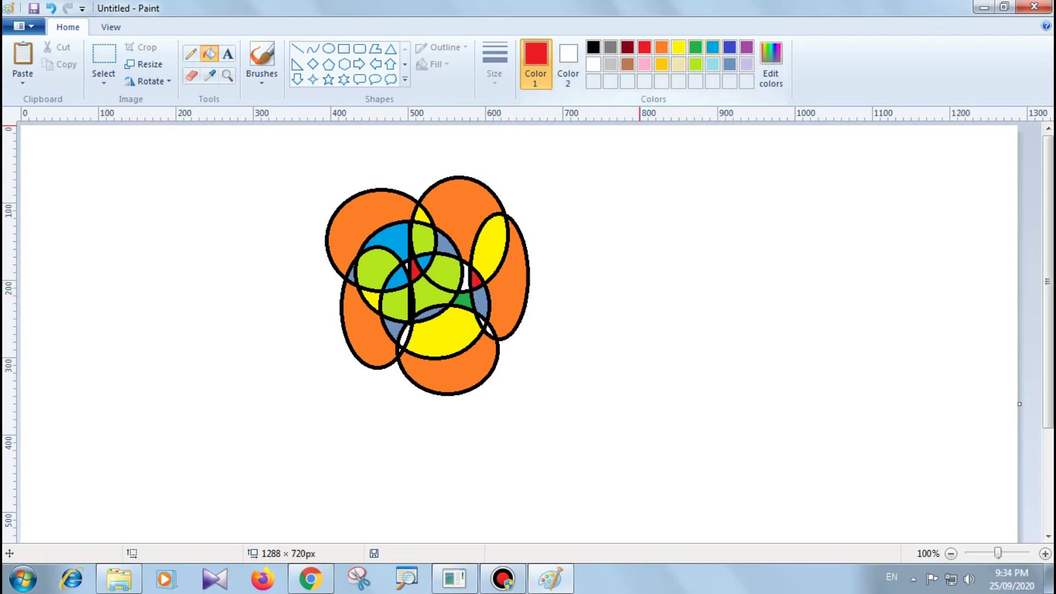
# Fill a small sliver light blue, undoing an accidental blue outline recolour
pyautogui.click(713, 47)
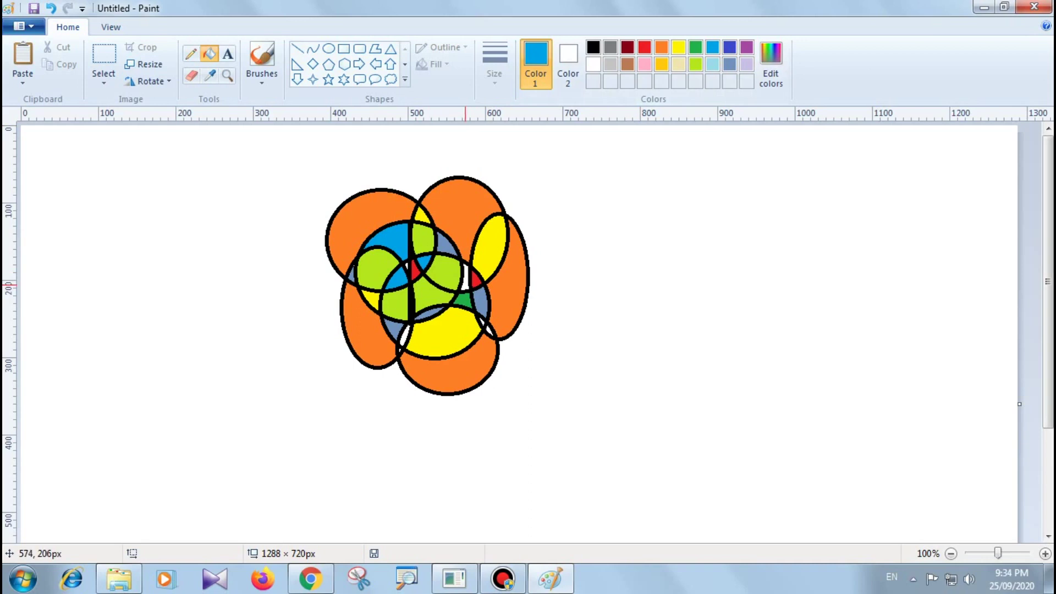
pyautogui.click(463, 283)
pyautogui.click(487, 334)
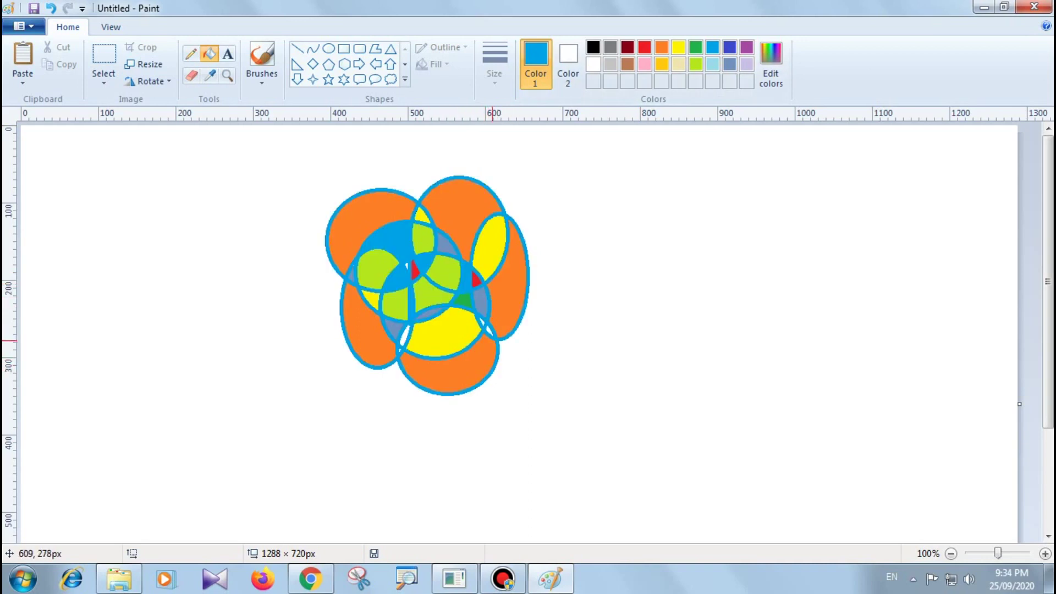
pyautogui.hotkey('ctrl', 'z')
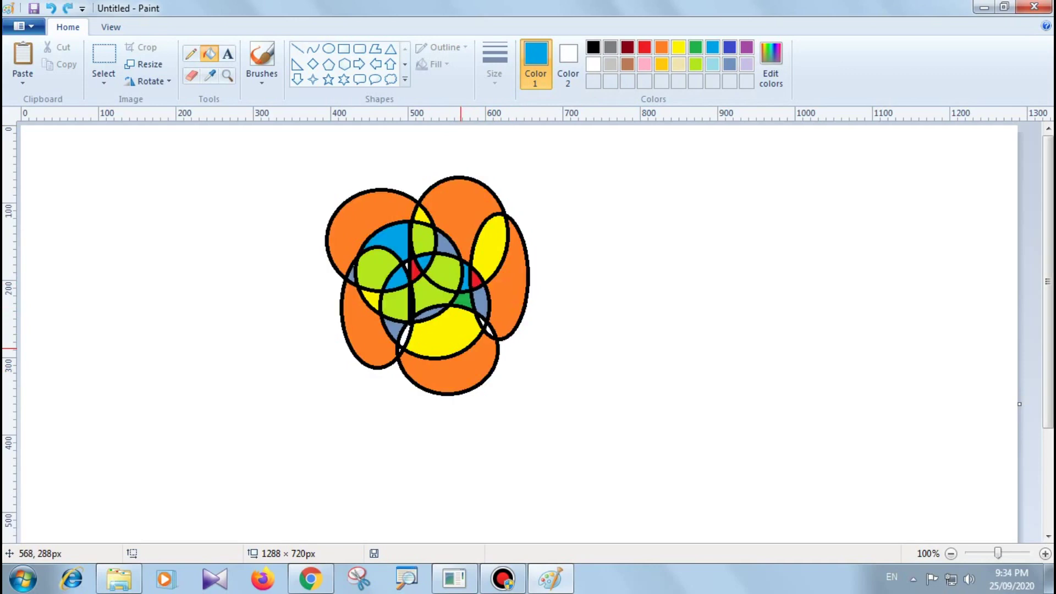
pyautogui.click(405, 337)
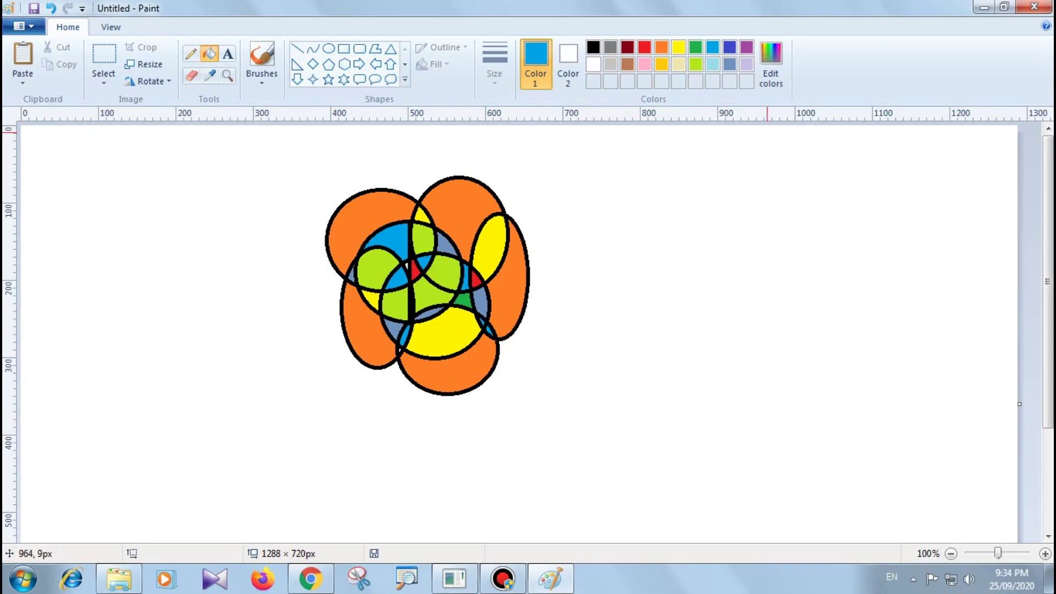
pyautogui.click(645, 46)
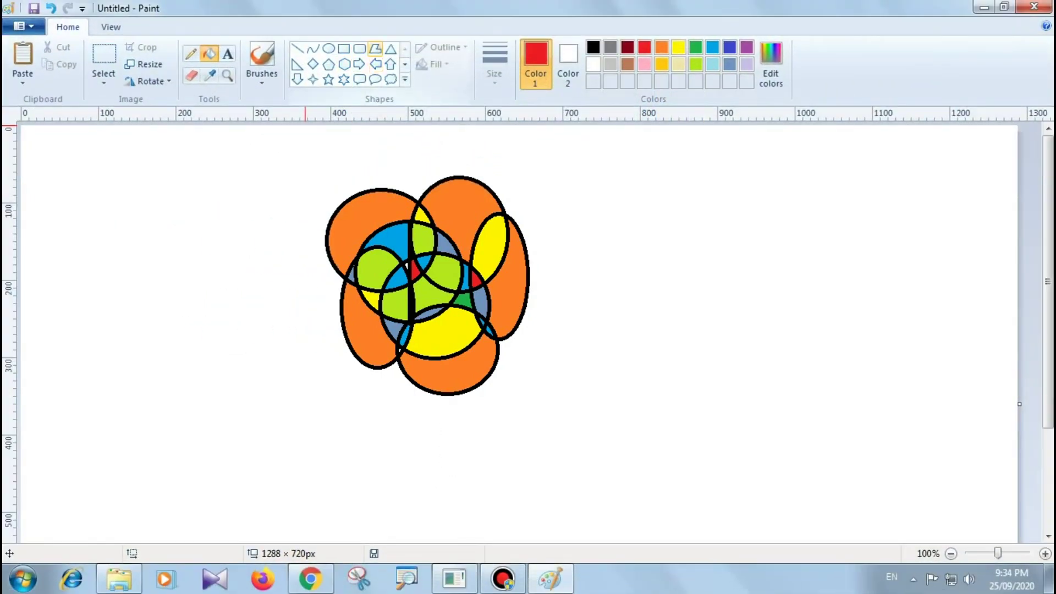
# Start a red polygon line below the flower, then undo that attempt
pyautogui.click(375, 48)
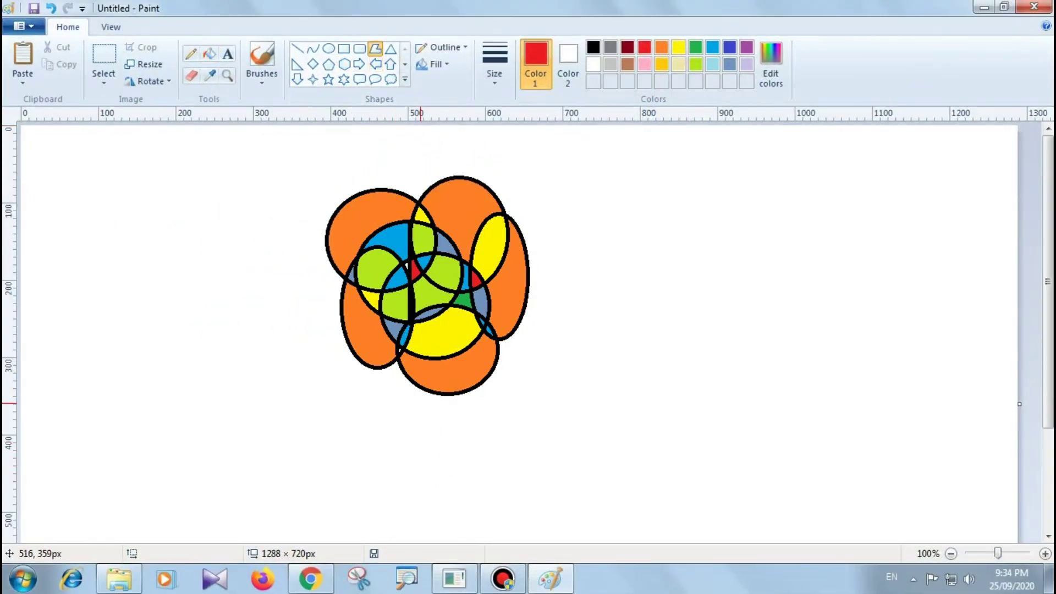
pyautogui.moveTo(422, 396); pyautogui.dragTo(474, 511)
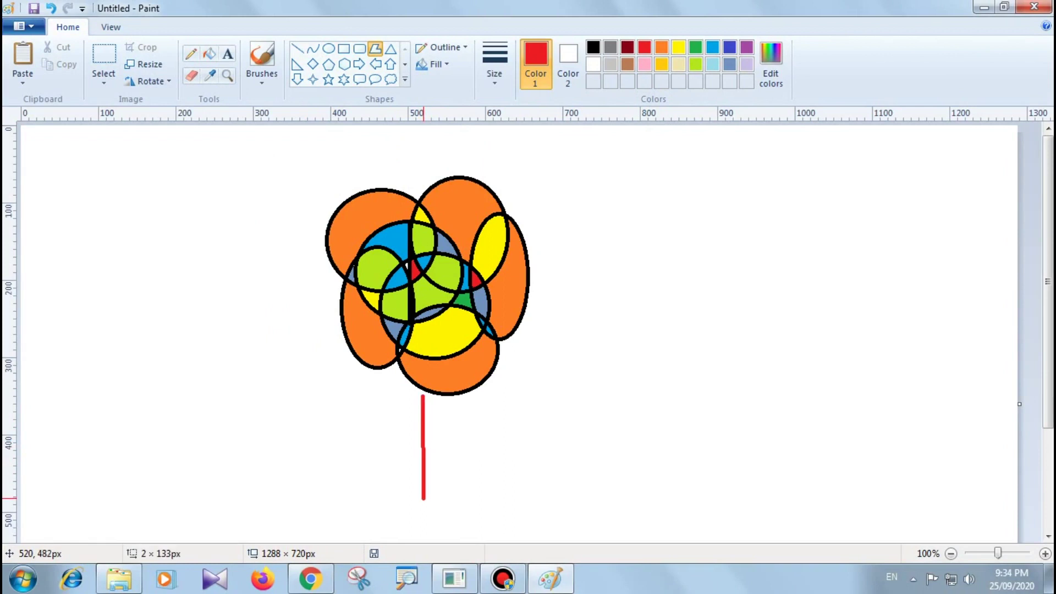
pyautogui.moveTo(473, 511); pyautogui.dragTo(423, 515)
pyautogui.hotkey('ctrl', 'z')
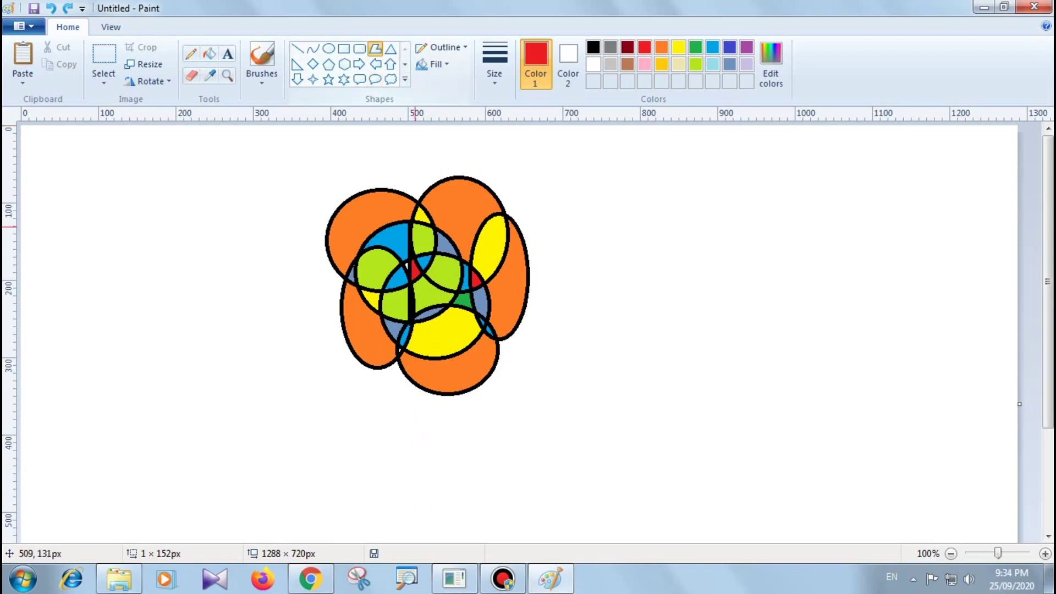
# Outline a red L-shaped stem with a slanted foot below the flower
pyautogui.click(440, 410)
pyautogui.moveTo(439, 410); pyautogui.dragTo(439, 530)
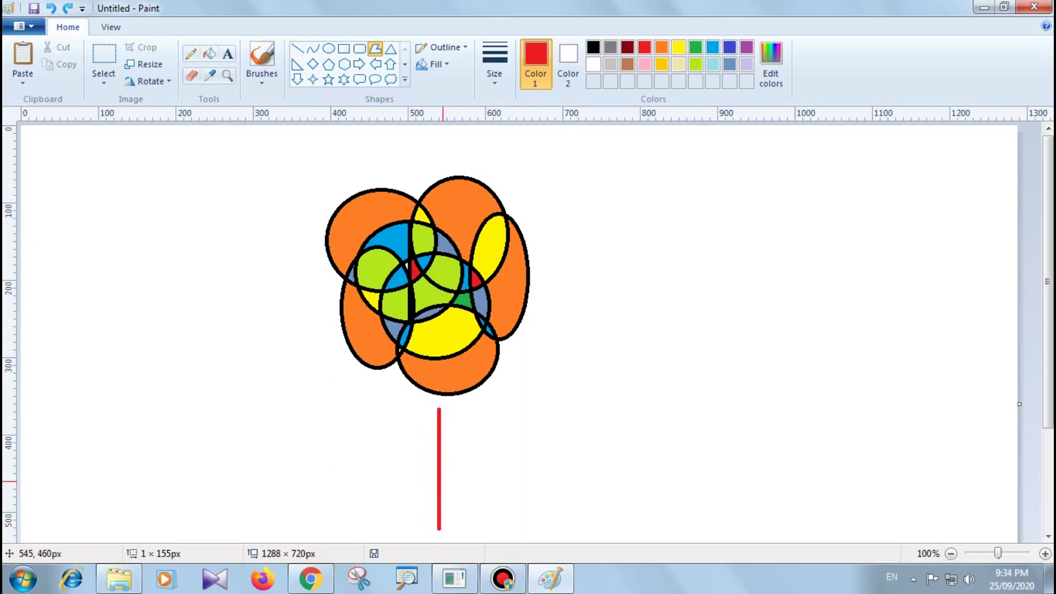
pyautogui.moveTo(440, 471); pyautogui.dragTo(517, 518)
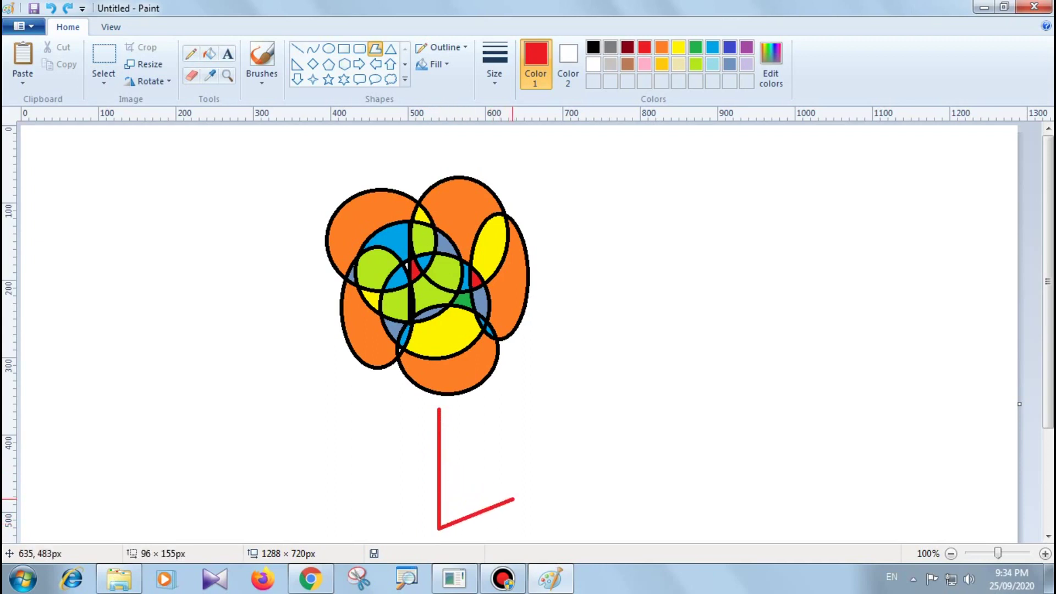
pyautogui.moveTo(517, 519); pyautogui.dragTo(531, 528)
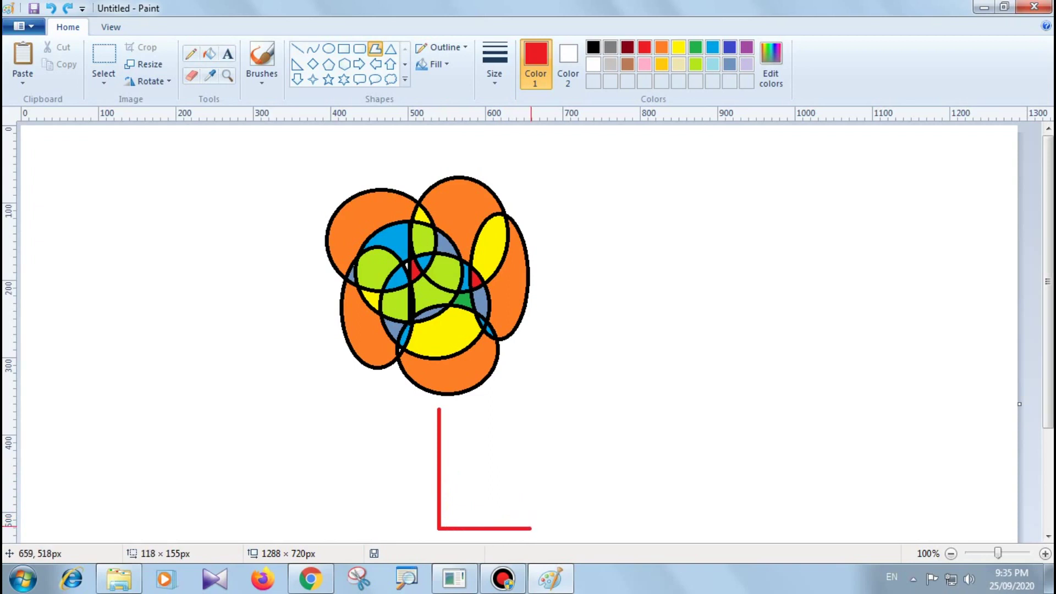
pyautogui.moveTo(524, 519); pyautogui.dragTo(457, 500)
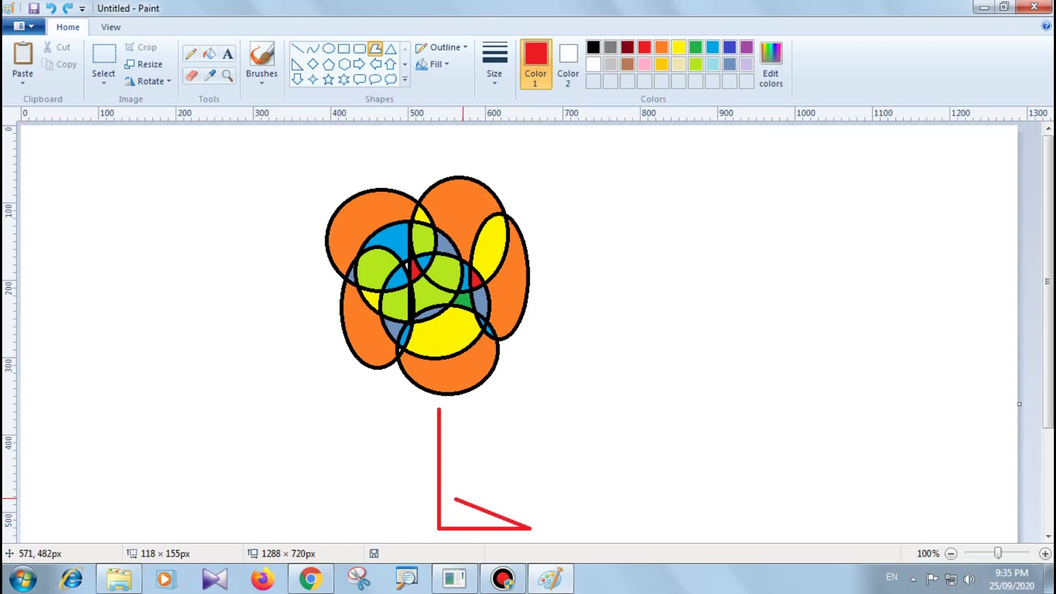
pyautogui.moveTo(456, 485); pyautogui.dragTo(456, 406)
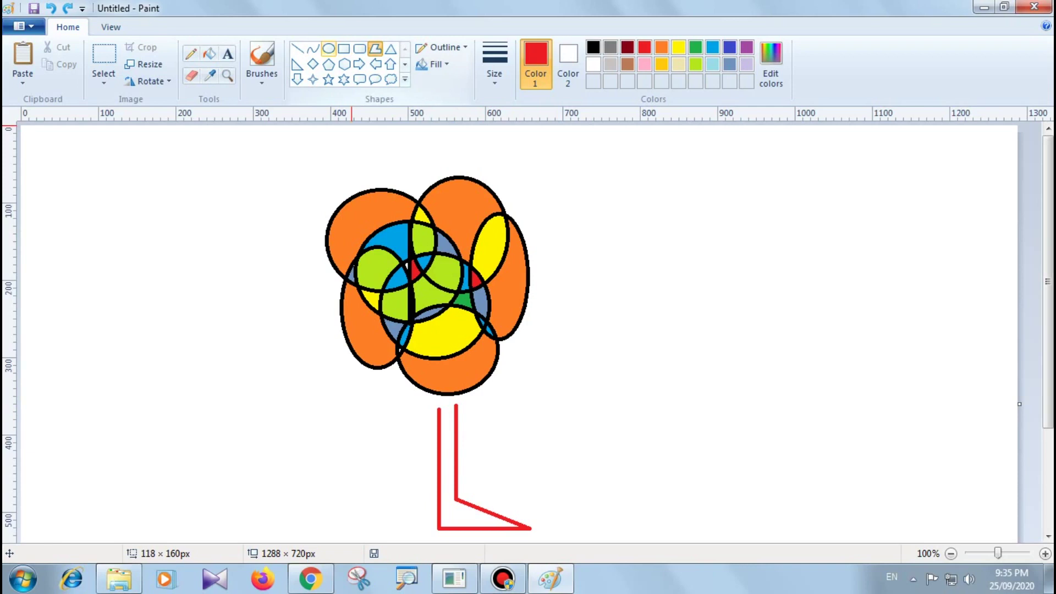
# Draw a small green oval on top of the stem
pyautogui.click(329, 48)
pyautogui.moveTo(423, 396); pyautogui.dragTo(472, 407)
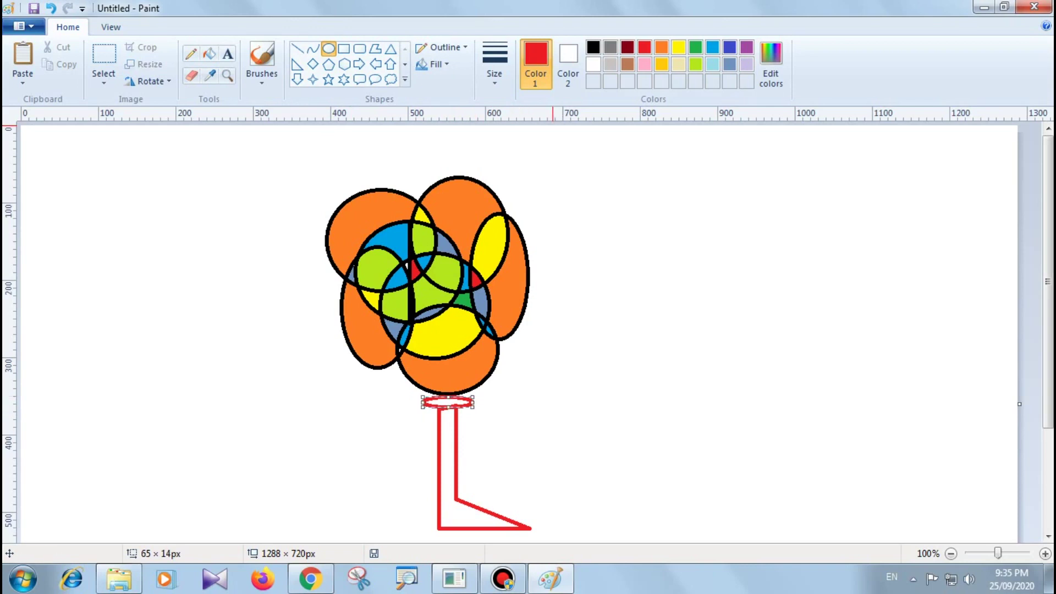
pyautogui.click(696, 48)
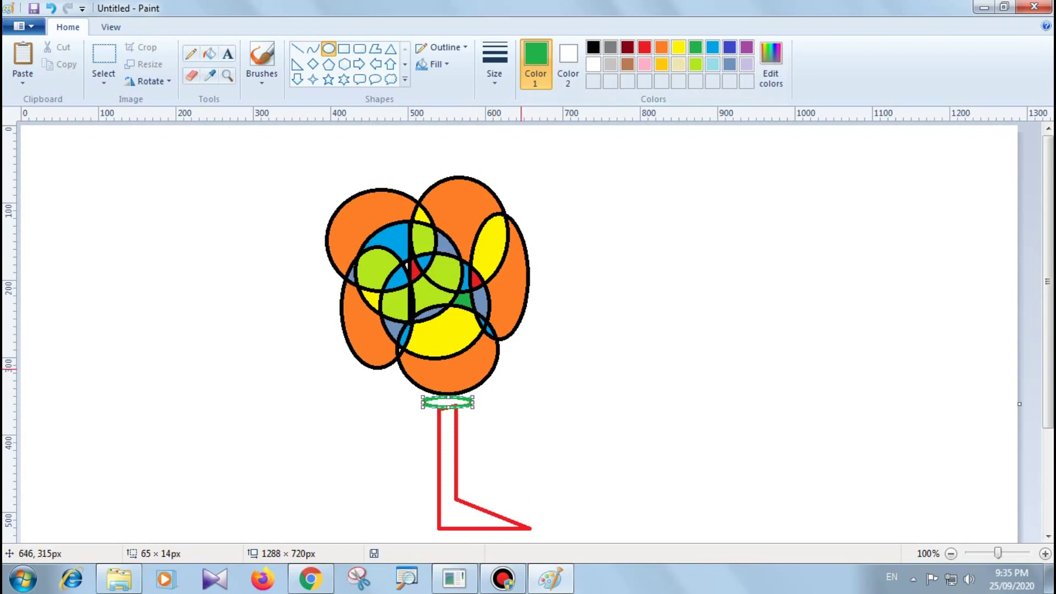
pyautogui.click(677, 356)
pyautogui.click(227, 54)
# Fill the small oval and the L-shaped stem purple
pyautogui.click(209, 53)
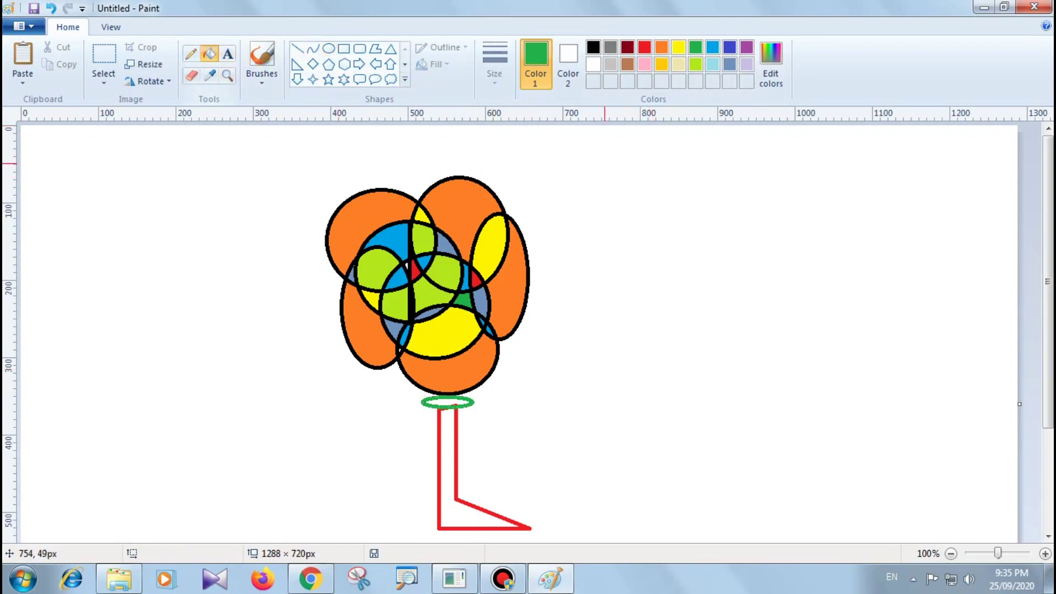
pyautogui.click(747, 48)
pyautogui.click(457, 403)
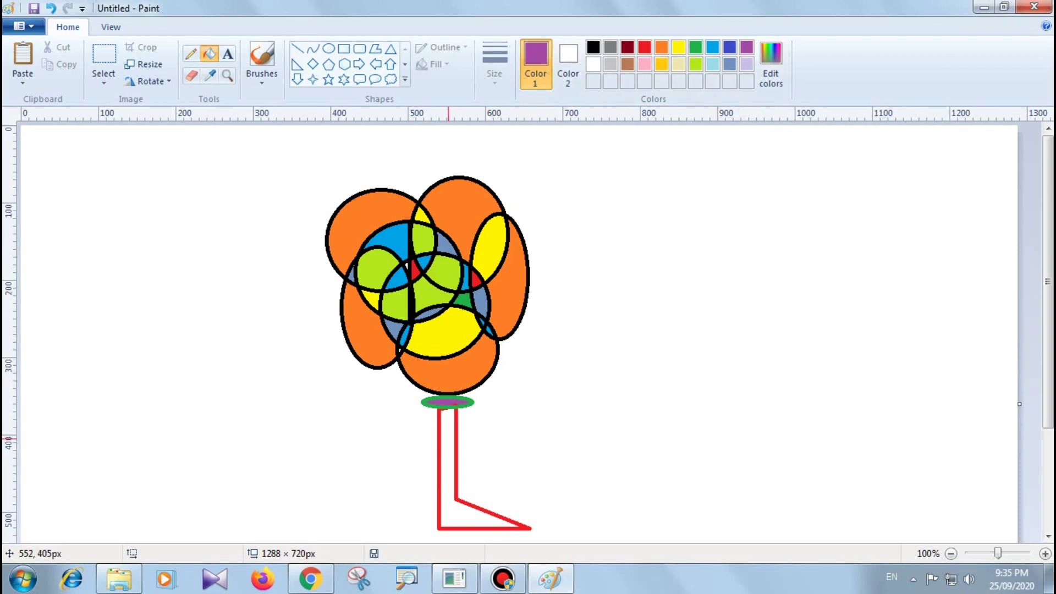
pyautogui.click(448, 441)
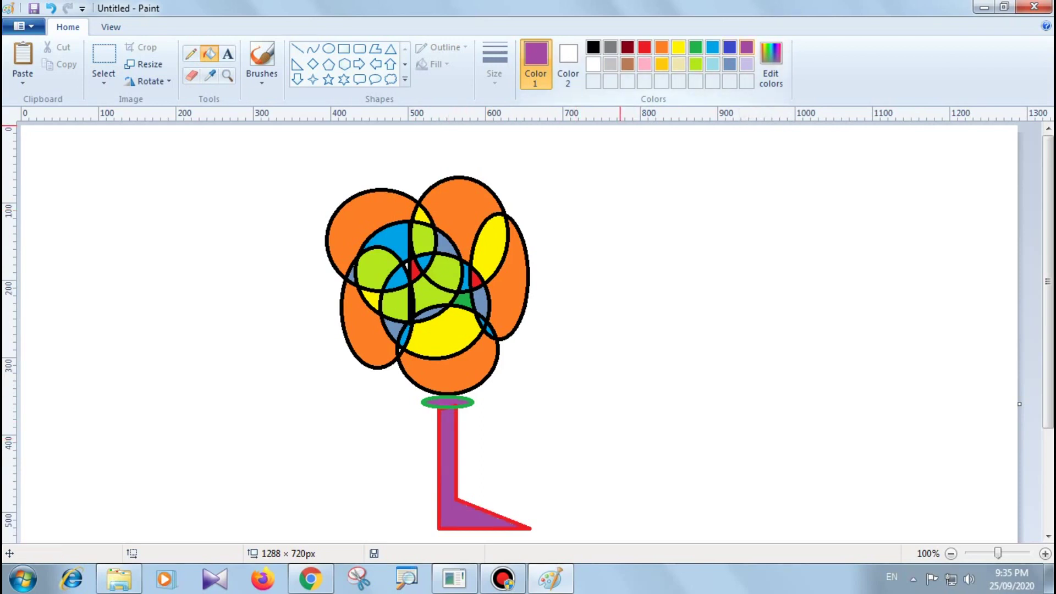
pyautogui.click(190, 54)
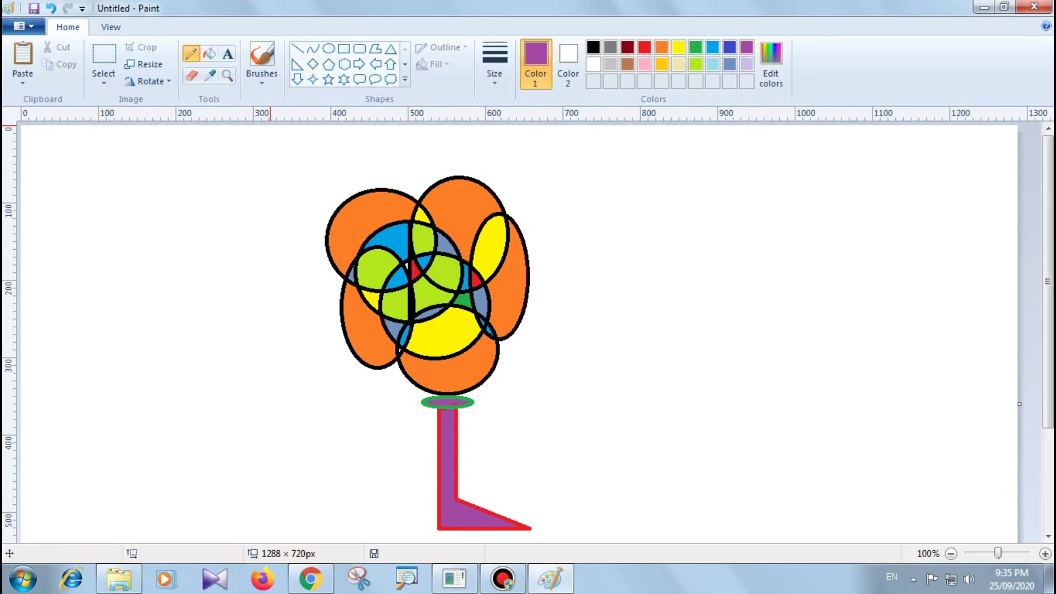
# Draw two long parallel black vertical trunk lines at the canvas's far left
pyautogui.click(298, 49)
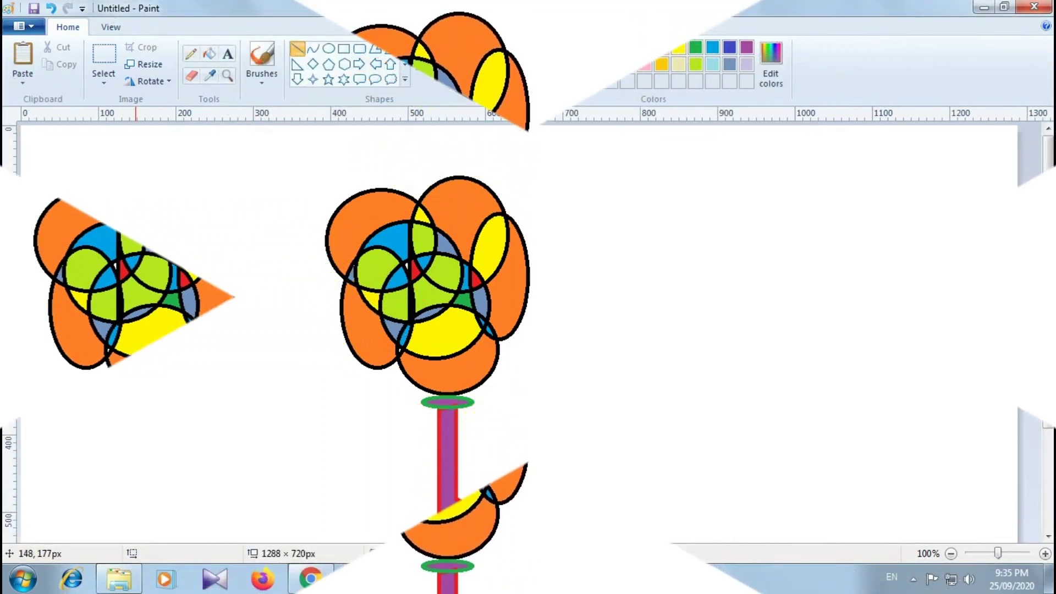
pyautogui.moveTo(136, 262)
pyautogui.mouseDown()
pyautogui.moveTo(124, 468)
pyautogui.moveTo(136, 524)
pyautogui.mouseUp()
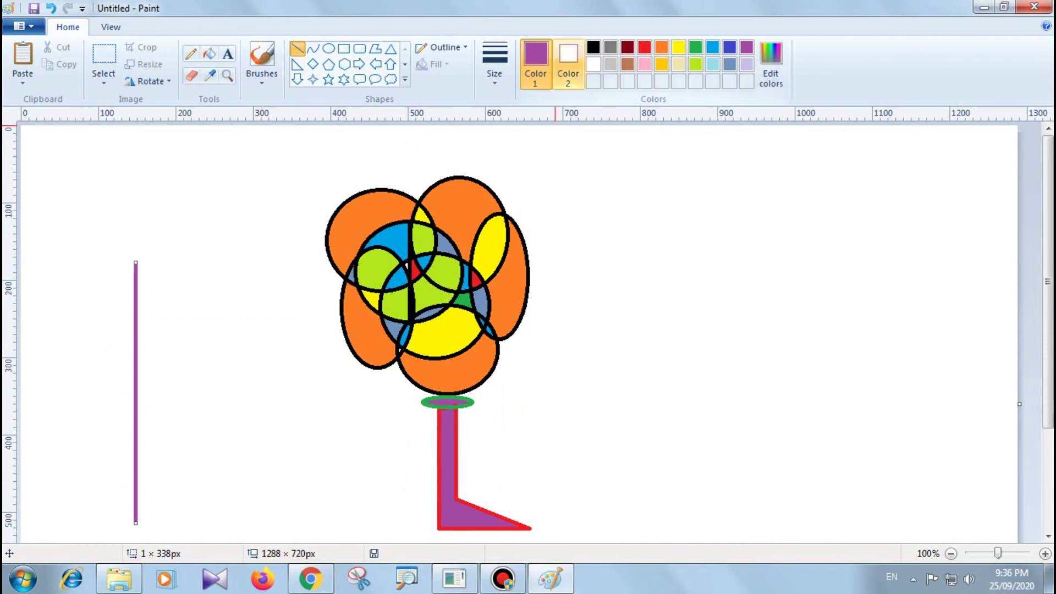
pyautogui.click(593, 48)
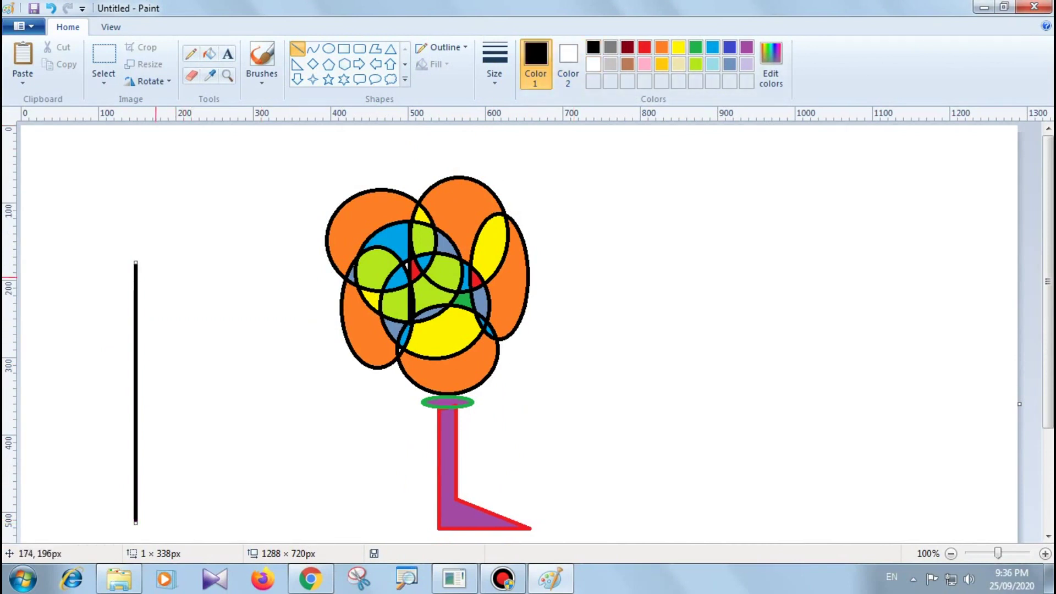
pyautogui.click(143, 266)
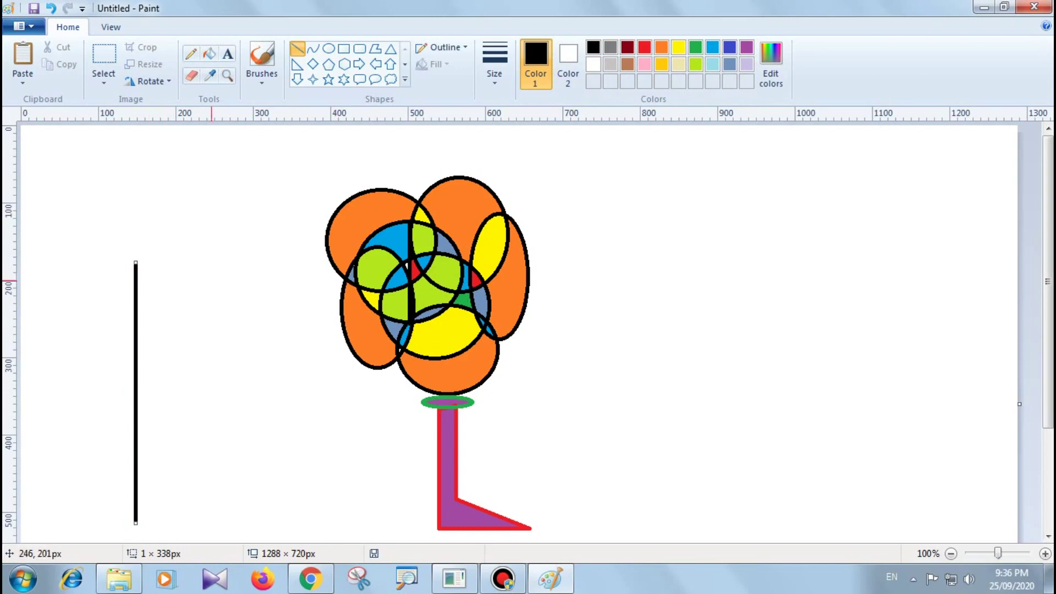
pyautogui.moveTo(144, 263); pyautogui.dragTo(142, 523)
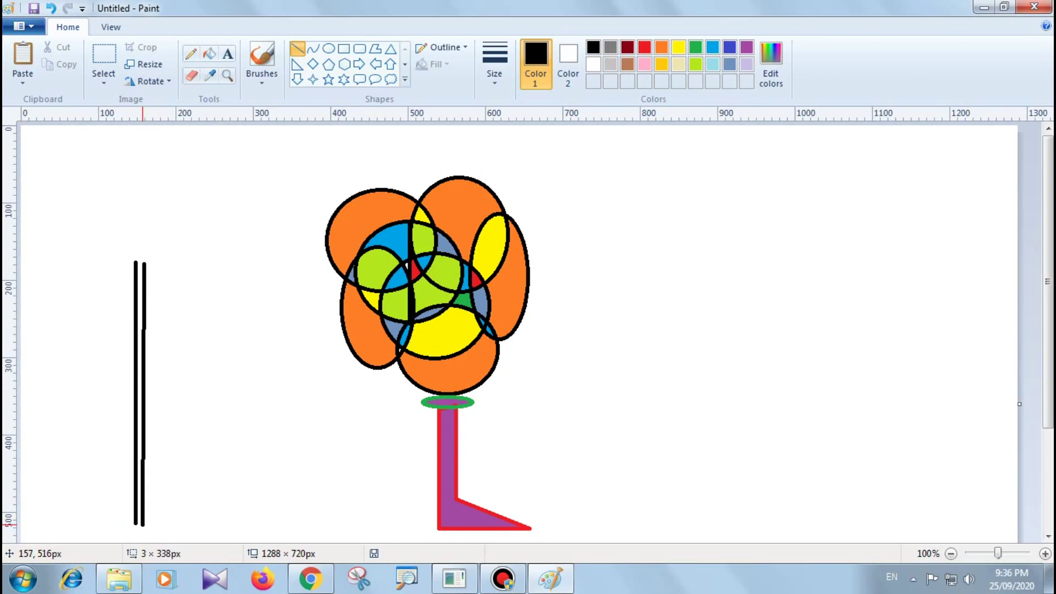
pyautogui.moveTo(142, 526); pyautogui.dragTo(146, 527)
pyautogui.click(213, 385)
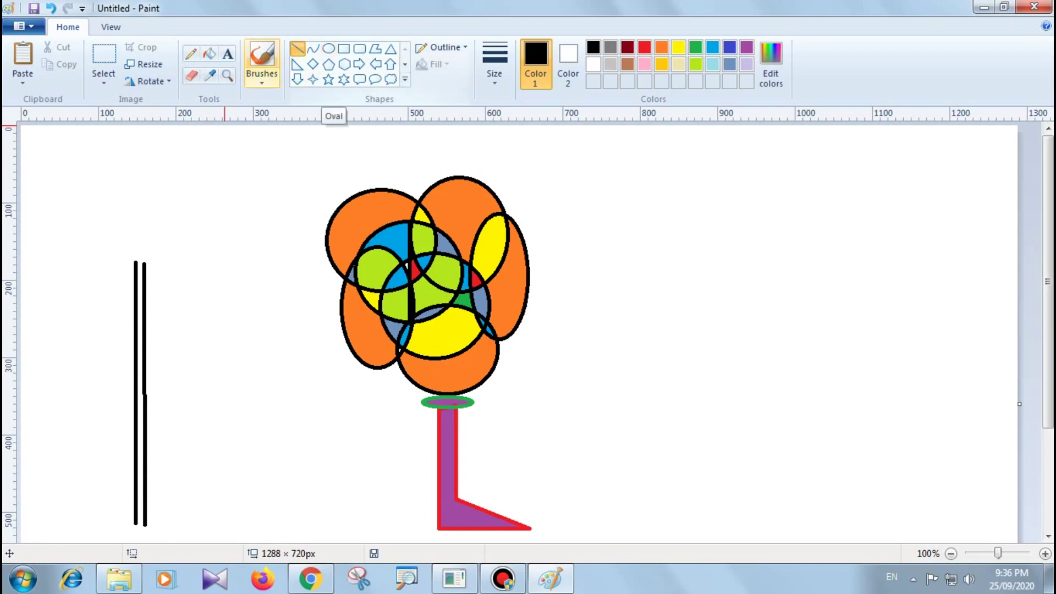
pyautogui.click(191, 53)
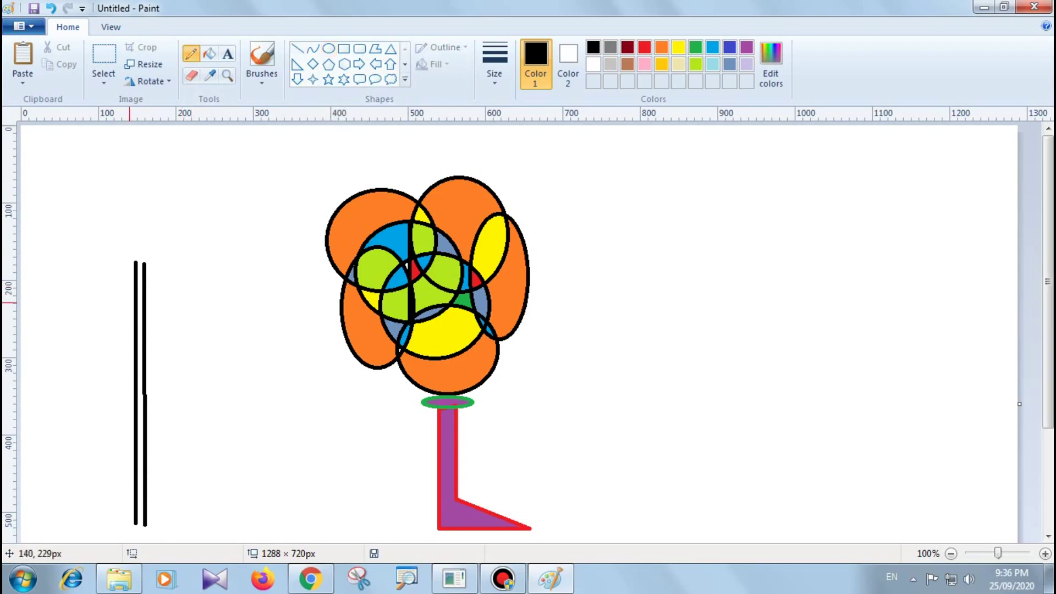
# Sketch a bumpy freehand black crown outline around the tops of the trunk lines
pyautogui.moveTo(126, 269); pyautogui.dragTo(176, 288)
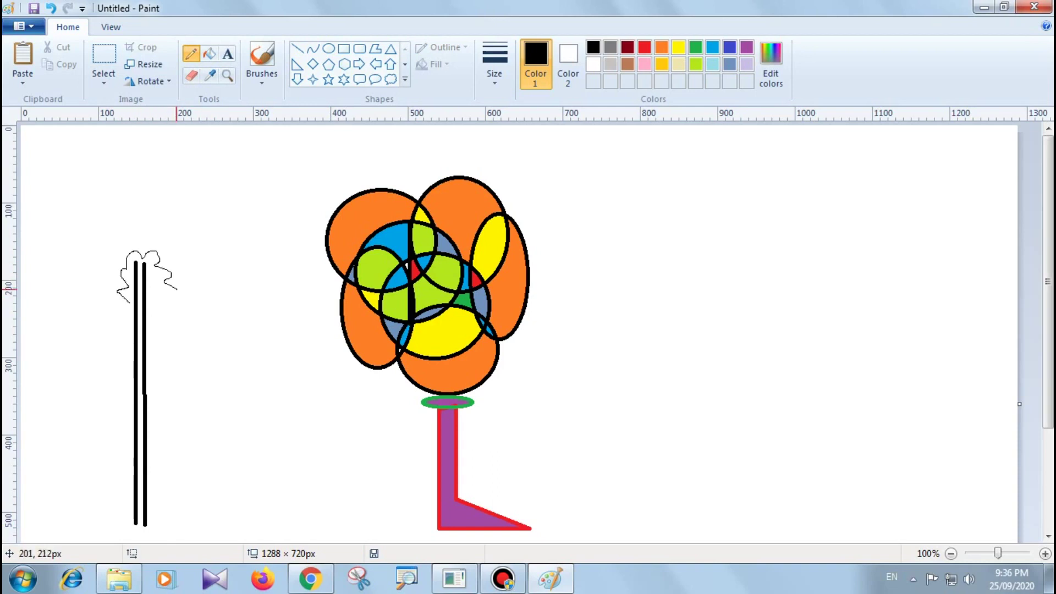
pyautogui.moveTo(177, 289)
pyautogui.mouseDown()
pyautogui.moveTo(122, 305)
pyautogui.moveTo(109, 280)
pyautogui.mouseUp()
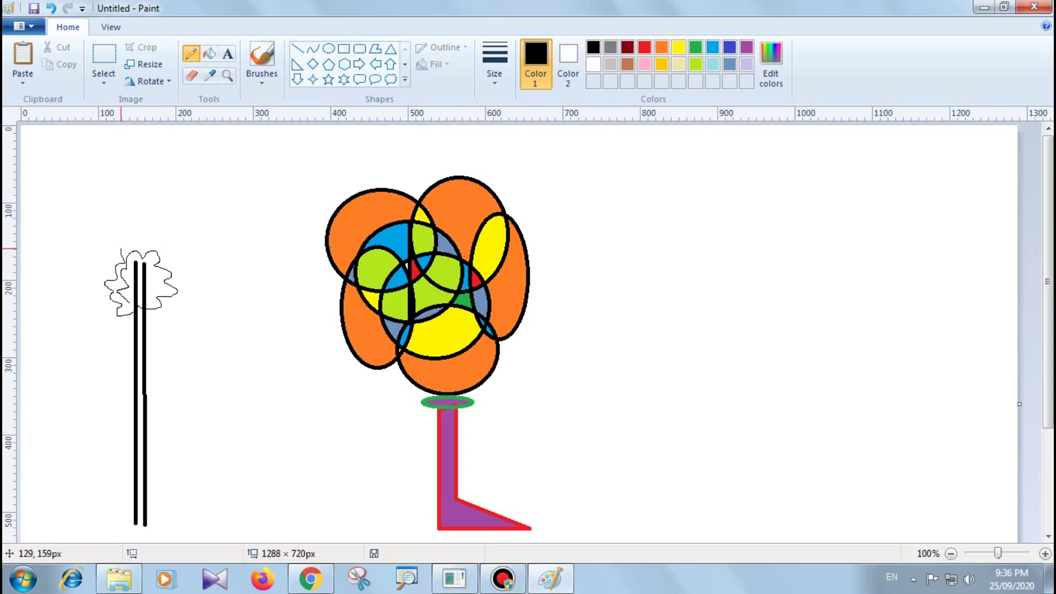
pyautogui.moveTo(150, 251)
pyautogui.mouseDown()
pyautogui.moveTo(166, 310)
pyautogui.moveTo(114, 331)
pyautogui.moveTo(106, 265)
pyautogui.moveTo(197, 288)
pyautogui.moveTo(180, 333)
pyautogui.moveTo(152, 352)
pyautogui.moveTo(110, 344)
pyautogui.moveTo(82, 307)
pyautogui.moveTo(97, 248)
pyautogui.moveTo(123, 224)
pyautogui.moveTo(154, 219)
pyautogui.moveTo(195, 237)
pyautogui.moveTo(218, 286)
pyautogui.moveTo(200, 328)
pyautogui.mouseUp()
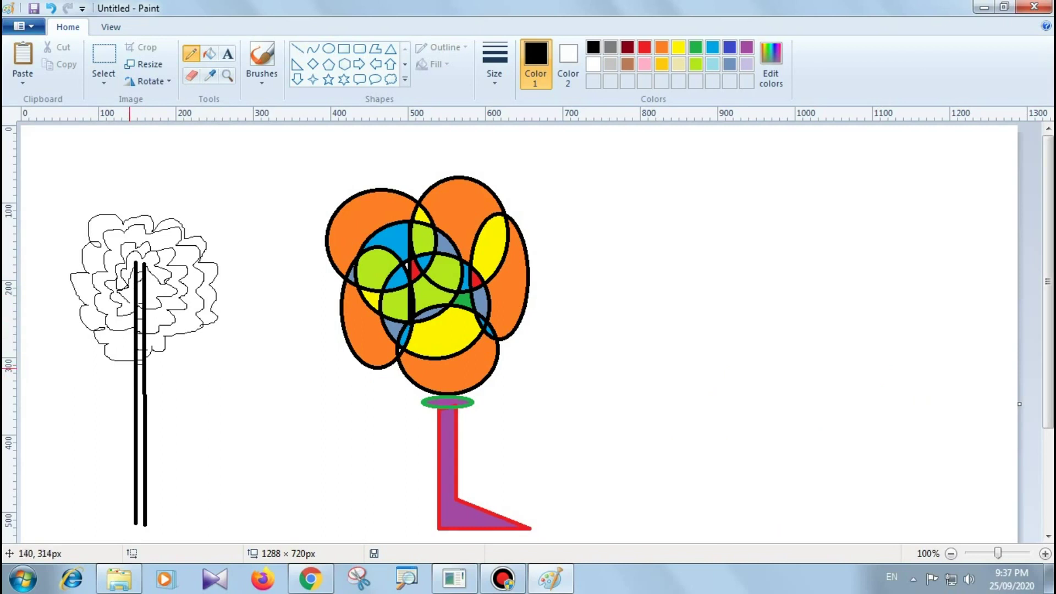
pyautogui.moveTo(103, 214)
pyautogui.mouseDown()
pyautogui.moveTo(181, 205)
pyautogui.moveTo(193, 218)
pyautogui.moveTo(183, 236)
pyautogui.moveTo(220, 242)
pyautogui.moveTo(196, 266)
pyautogui.mouseUp()
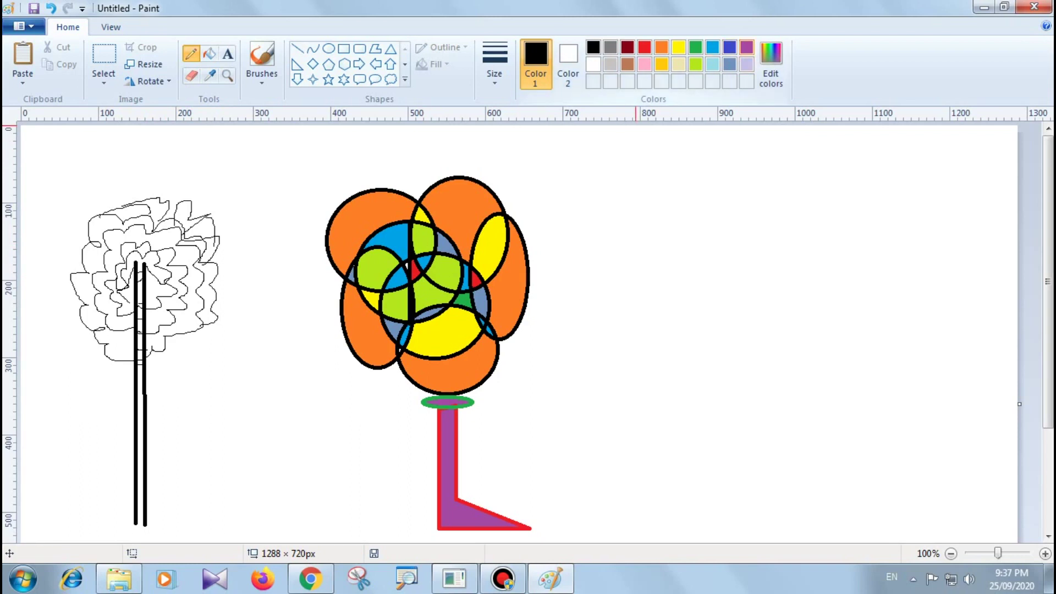
# Try filling the trunk lines brown, then undo it
pyautogui.click(627, 63)
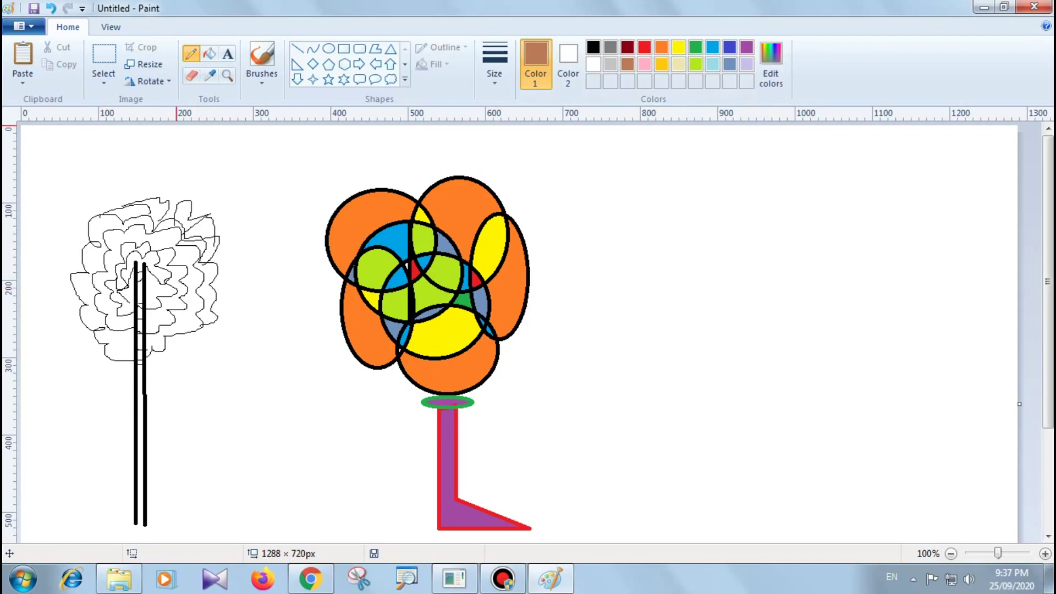
pyautogui.click(210, 53)
pyautogui.click(137, 272)
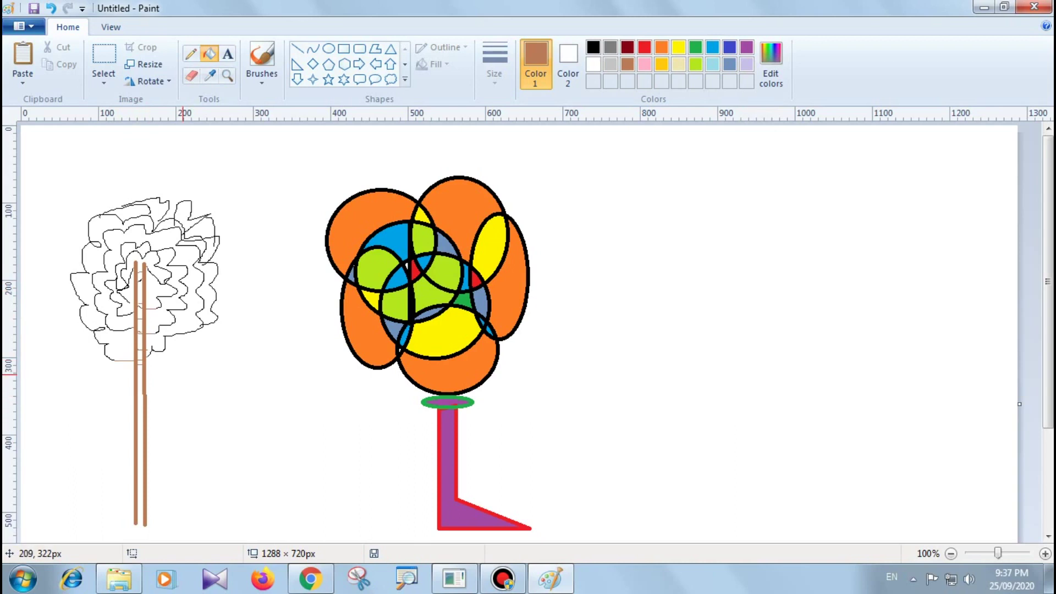
pyautogui.hotkey('ctrl', 'z')
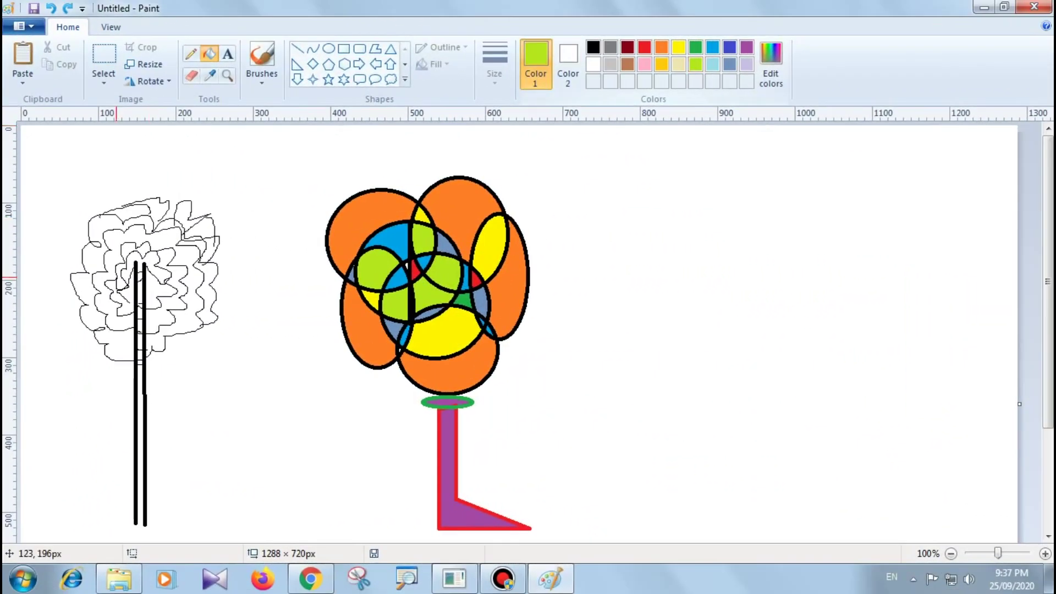
# Fill the crown's rings and right-side areas lime green, undoing a trunk fill
pyautogui.click(181, 273)
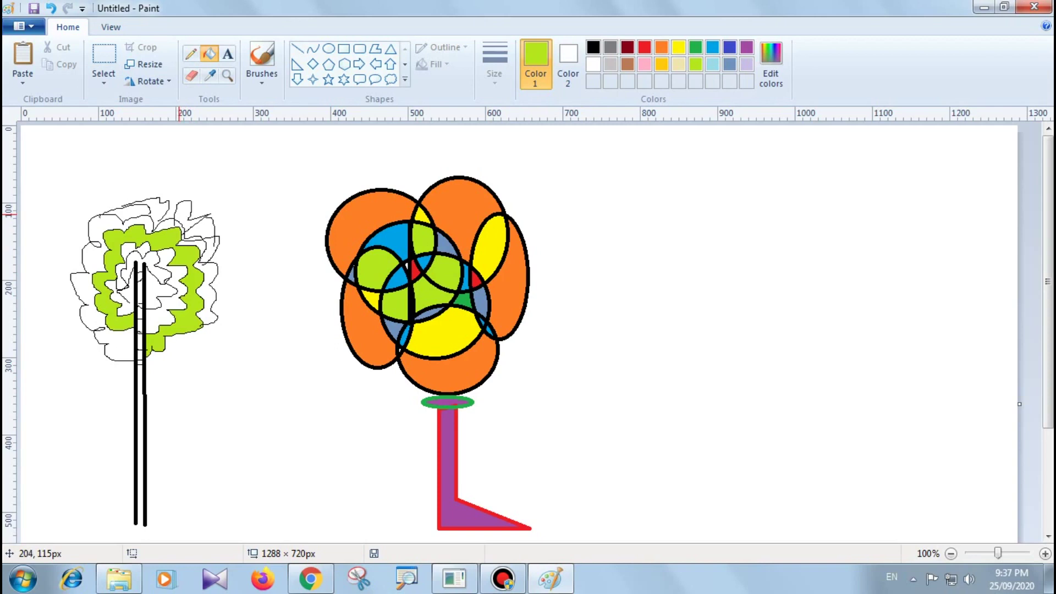
pyautogui.click(185, 209)
pyautogui.click(206, 233)
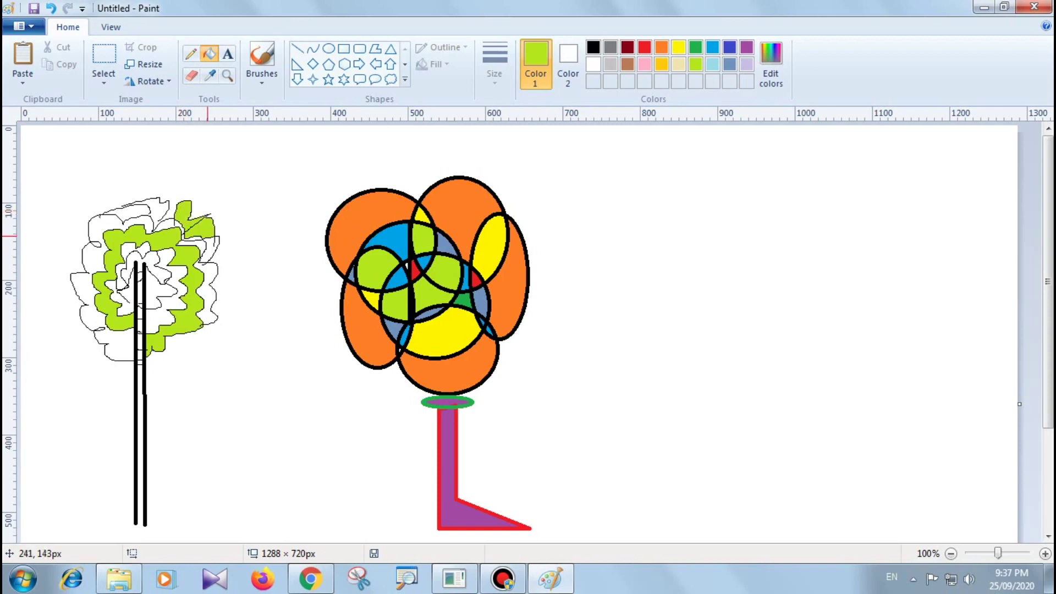
pyautogui.click(202, 254)
pyautogui.click(204, 274)
pyautogui.click(158, 320)
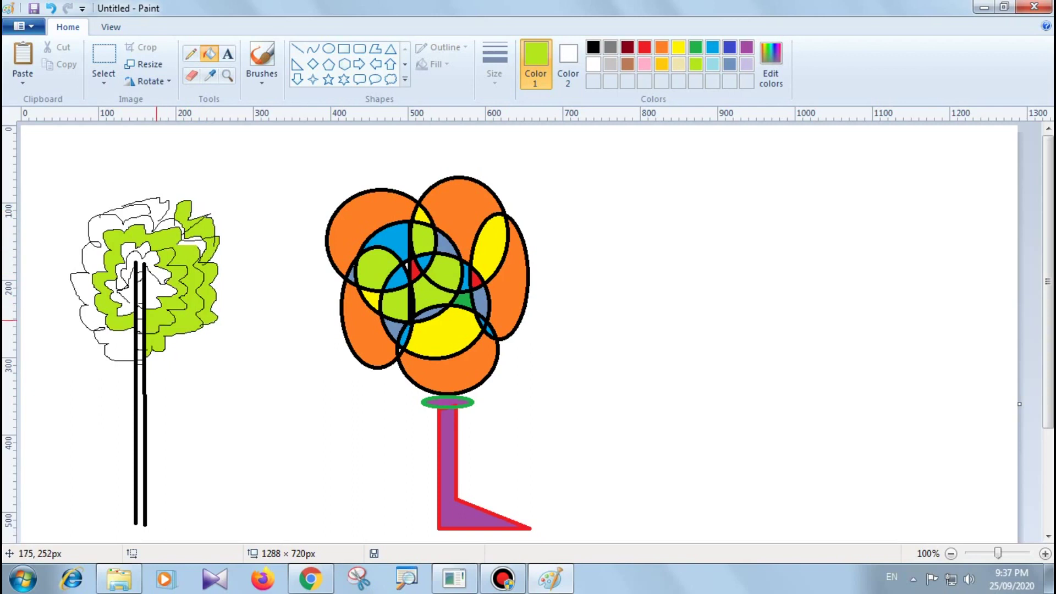
pyautogui.click(151, 293)
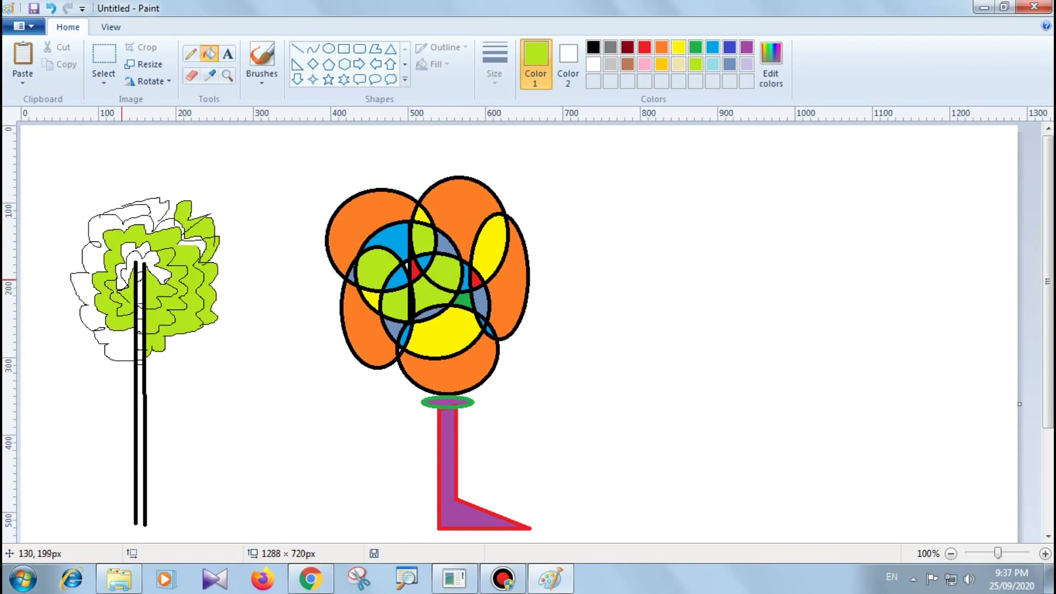
pyautogui.click(137, 272)
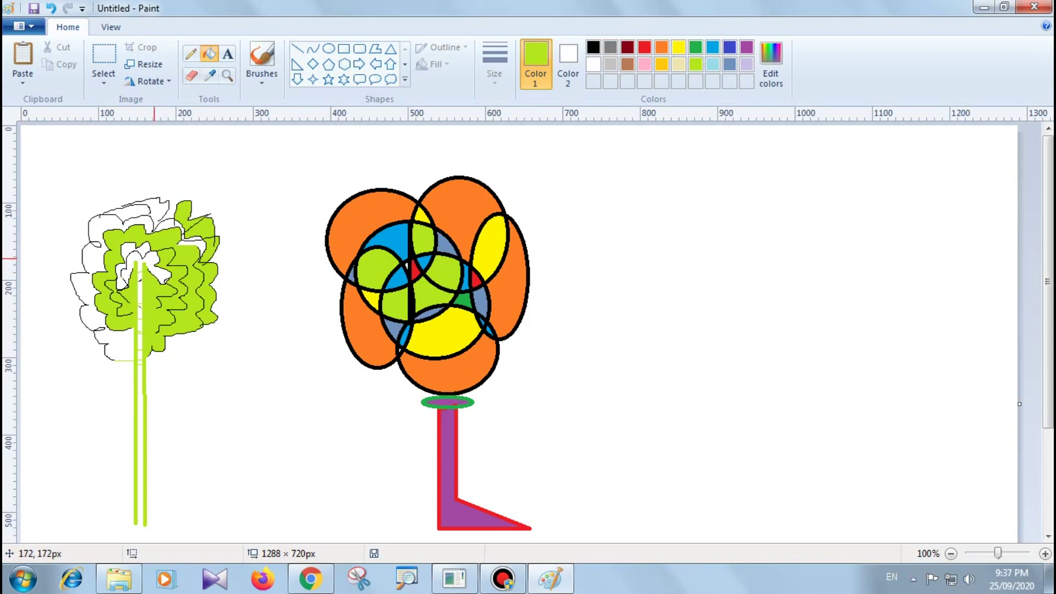
pyautogui.hotkey('ctrl', 'z')
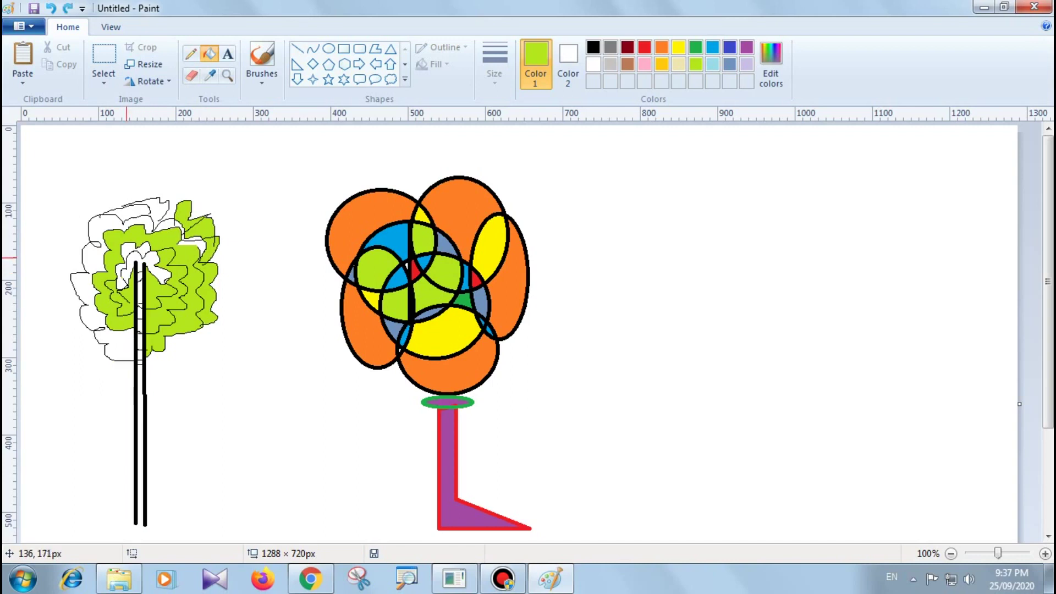
# Fill more white bands in the crown green, undoing accidental background fills
pyautogui.click(103, 228)
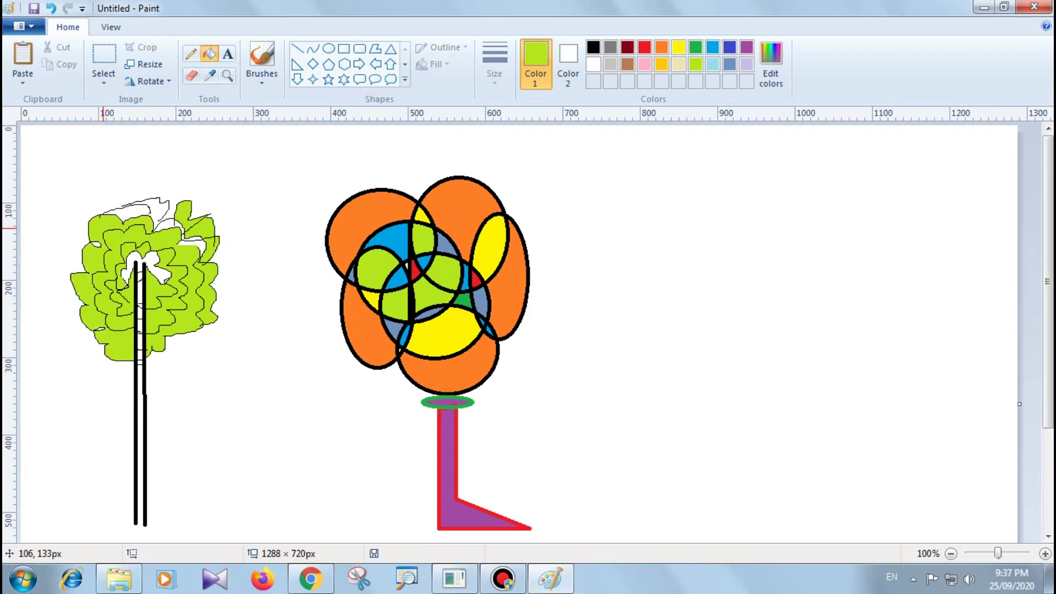
pyautogui.click(133, 215)
pyautogui.hotkey('ctrl', 'z')
pyautogui.click(156, 212)
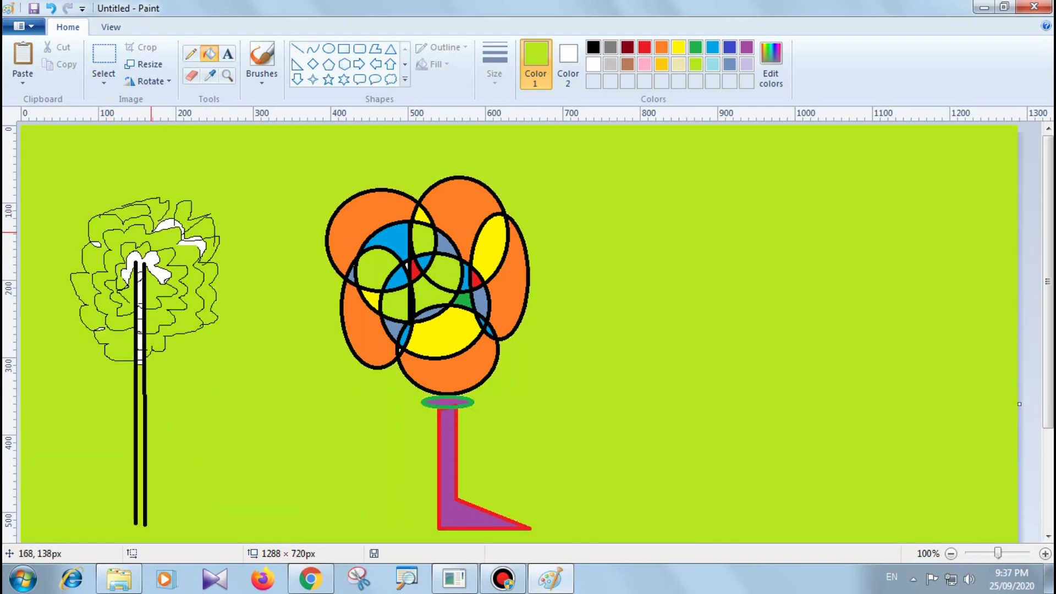
pyautogui.hotkey('ctrl', 'z')
pyautogui.click(168, 228)
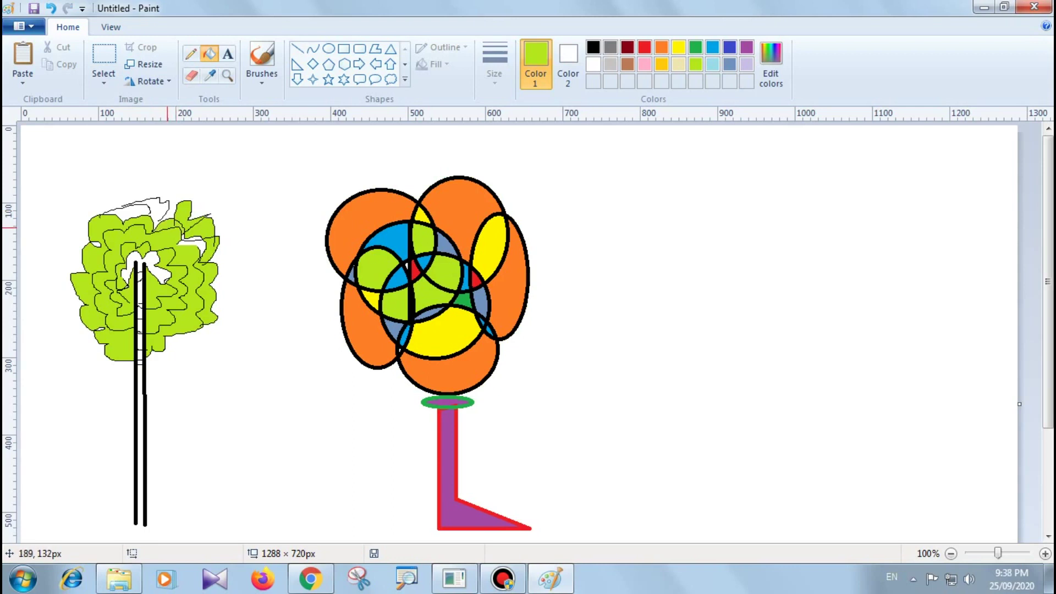
pyautogui.click(154, 212)
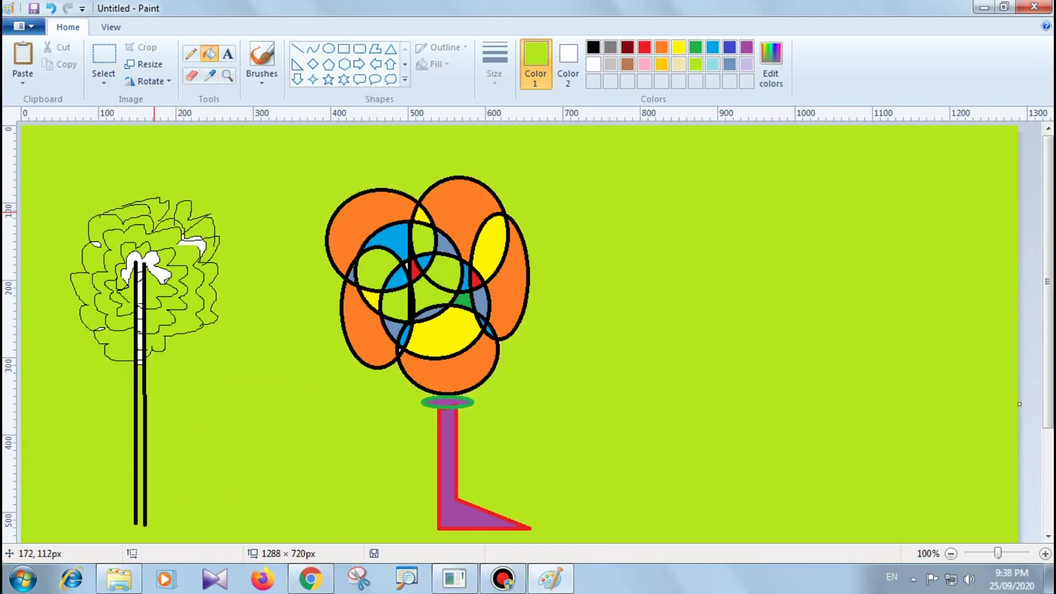
pyautogui.hotkey('ctrl', 'z')
# Fill the mid-canopy gap green, undoing repeated background fills at the crown top
pyautogui.click(191, 54)
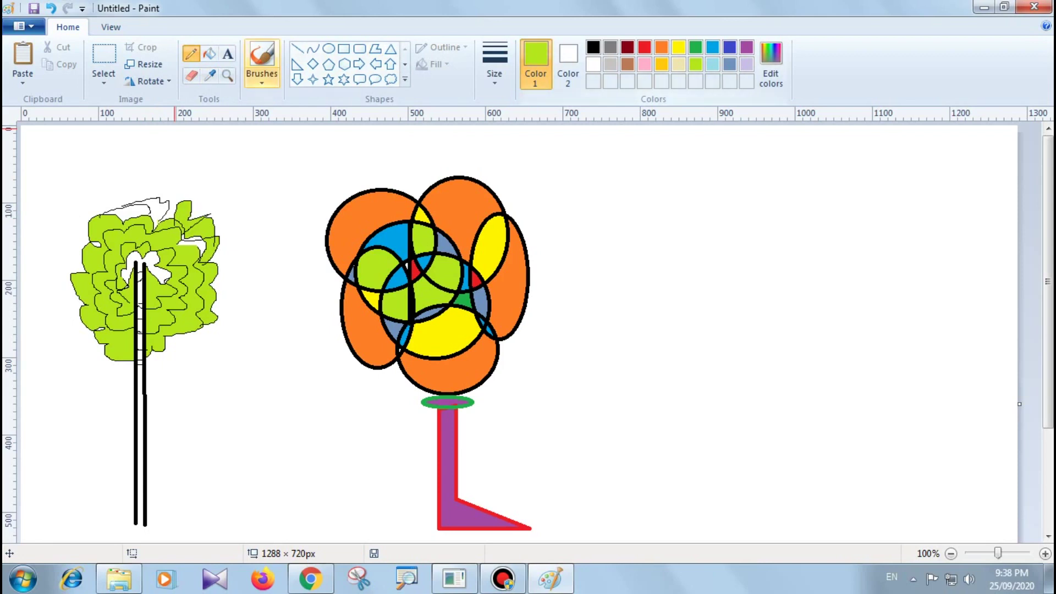
pyautogui.click(210, 53)
pyautogui.click(156, 215)
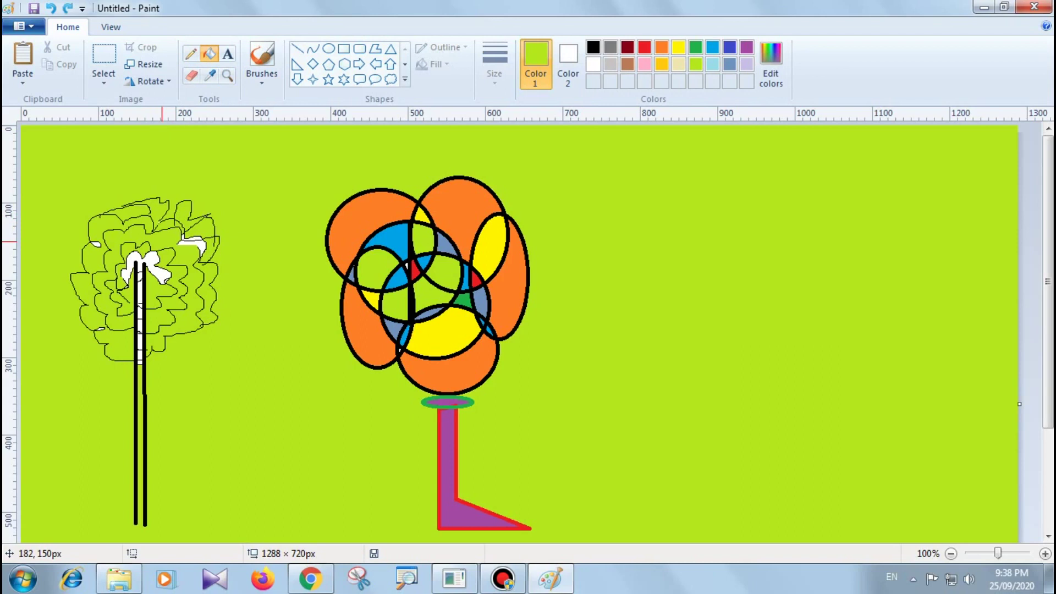
pyautogui.hotkey('ctrl', 'z')
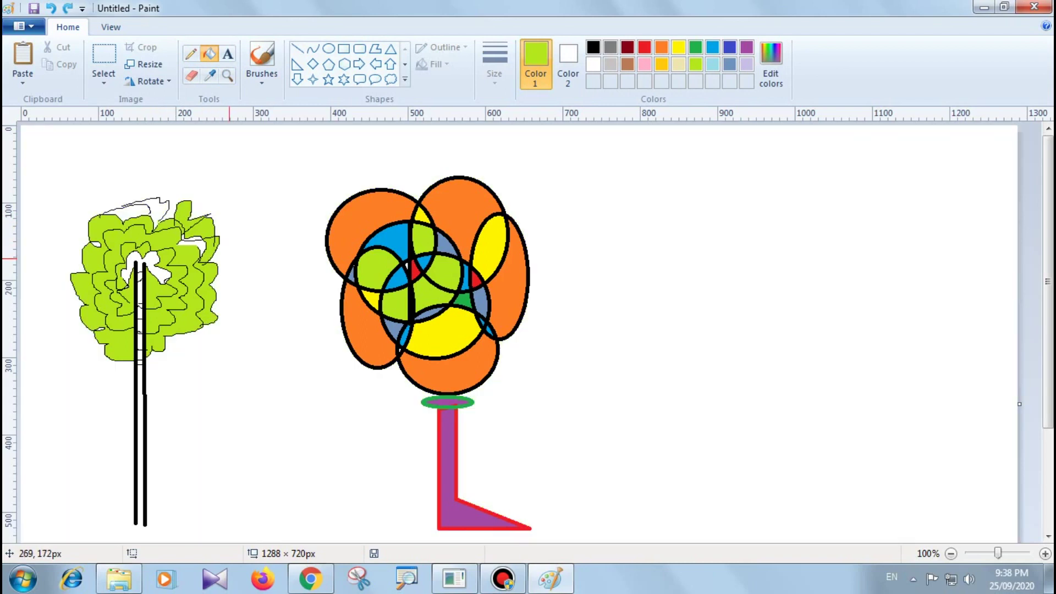
pyautogui.click(155, 262)
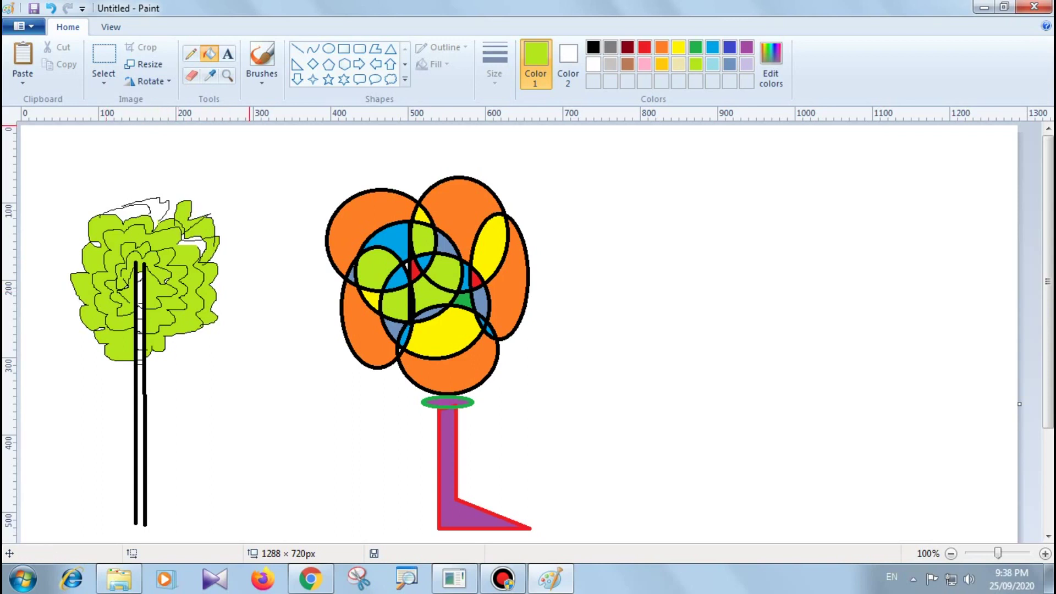
pyautogui.click(191, 53)
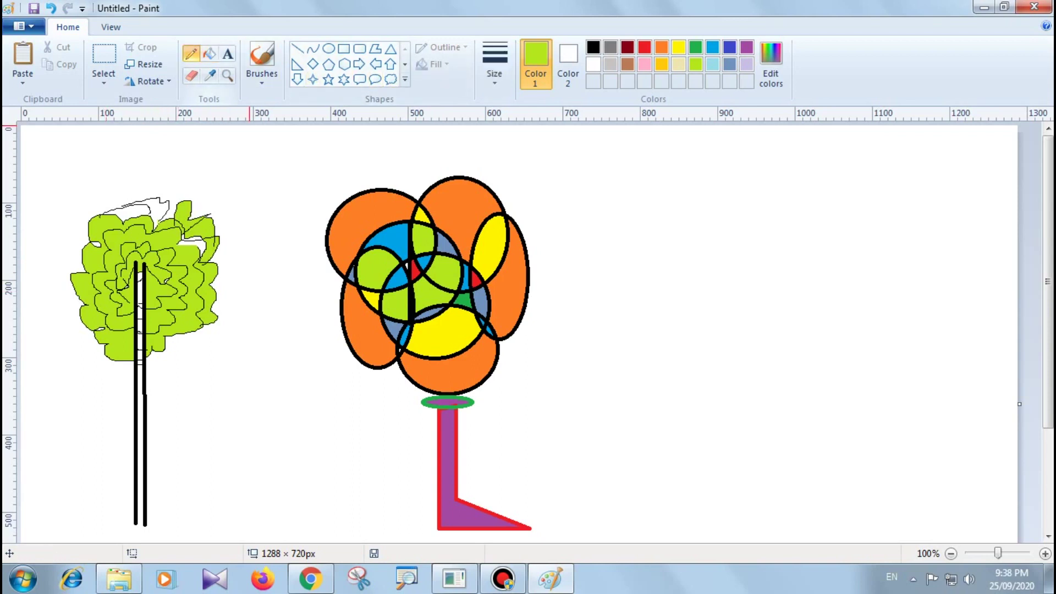
pyautogui.click(593, 47)
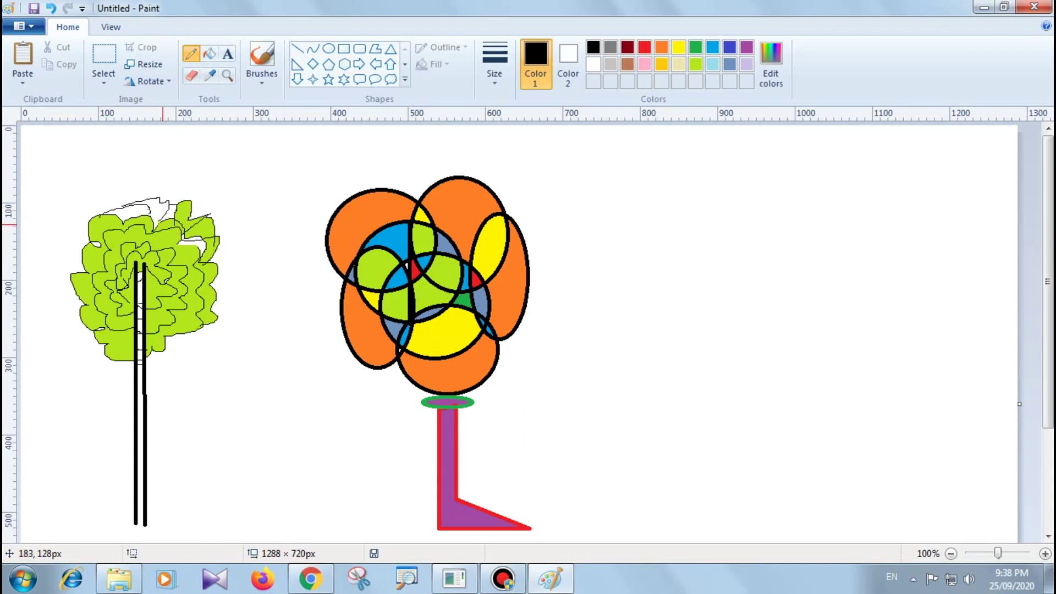
pyautogui.click(210, 53)
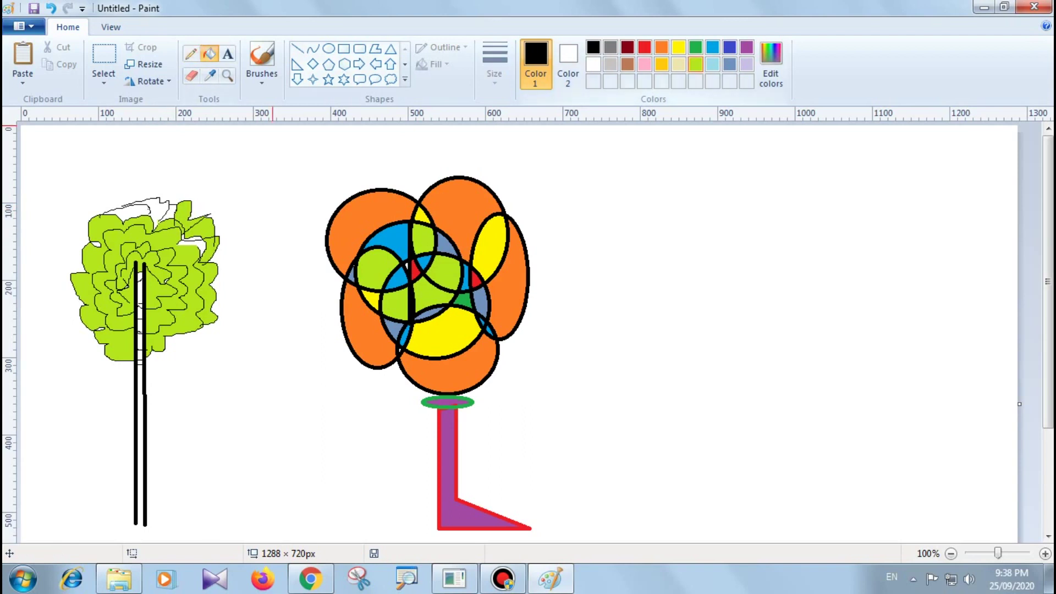
pyautogui.click(696, 64)
pyautogui.click(158, 216)
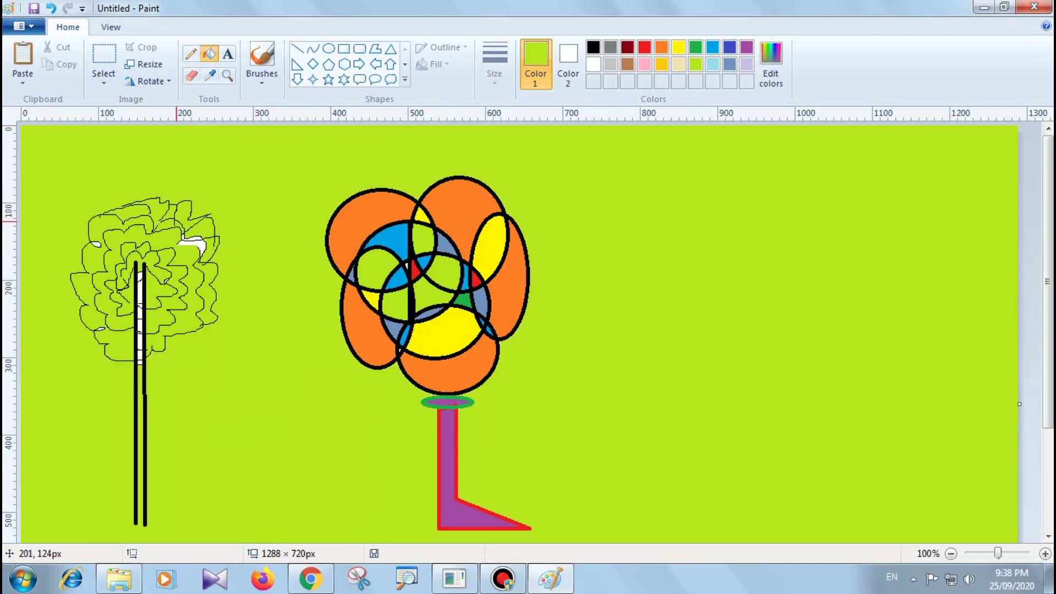
pyautogui.hotkey('ctrl', 'z')
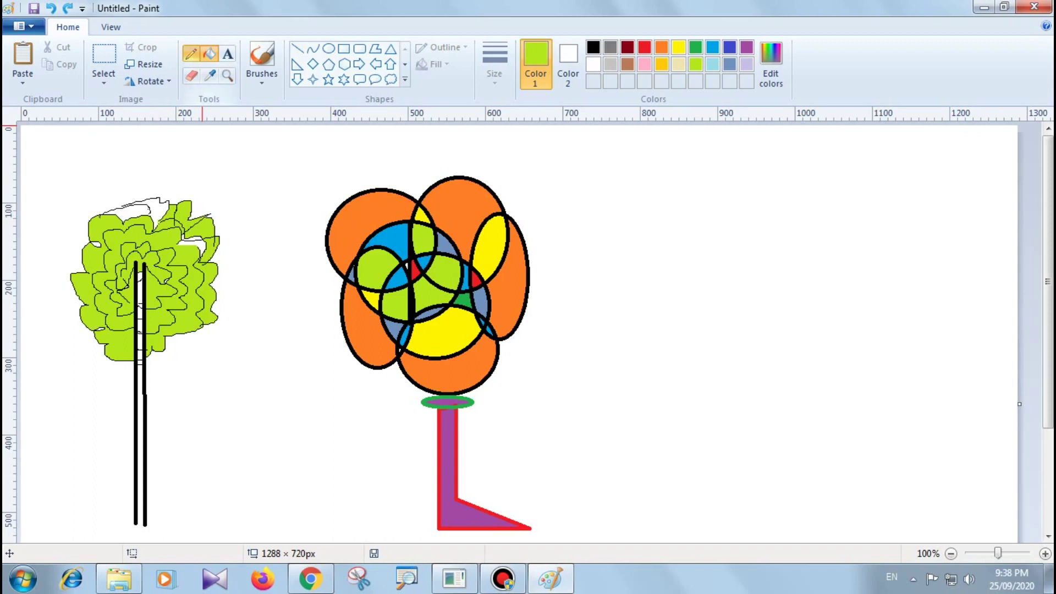
# Fill the last white gap at the crown top lime green
pyautogui.click(191, 53)
pyautogui.click(593, 47)
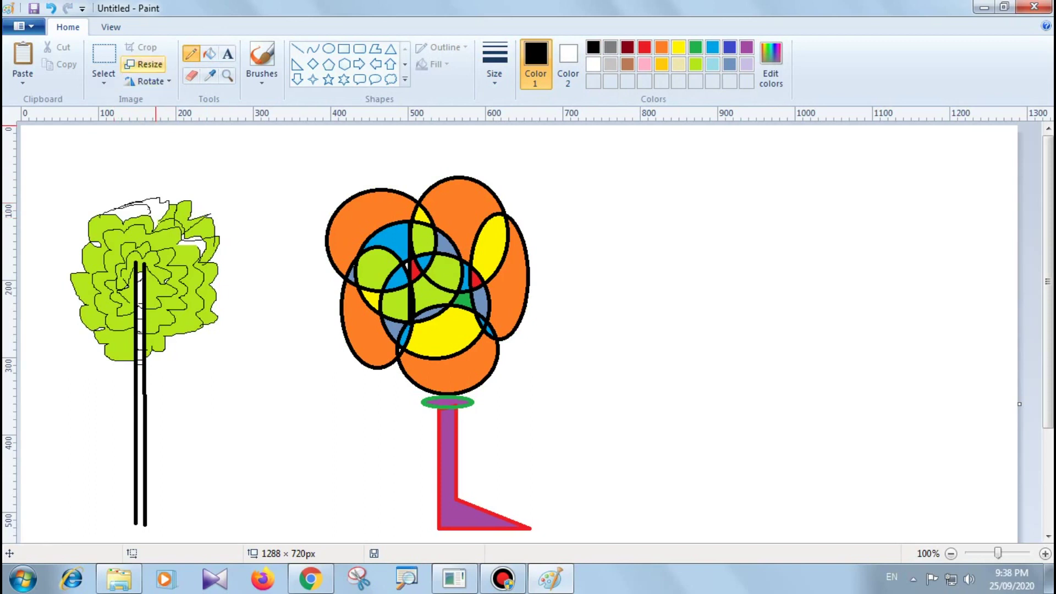
pyautogui.click(209, 54)
pyautogui.click(696, 64)
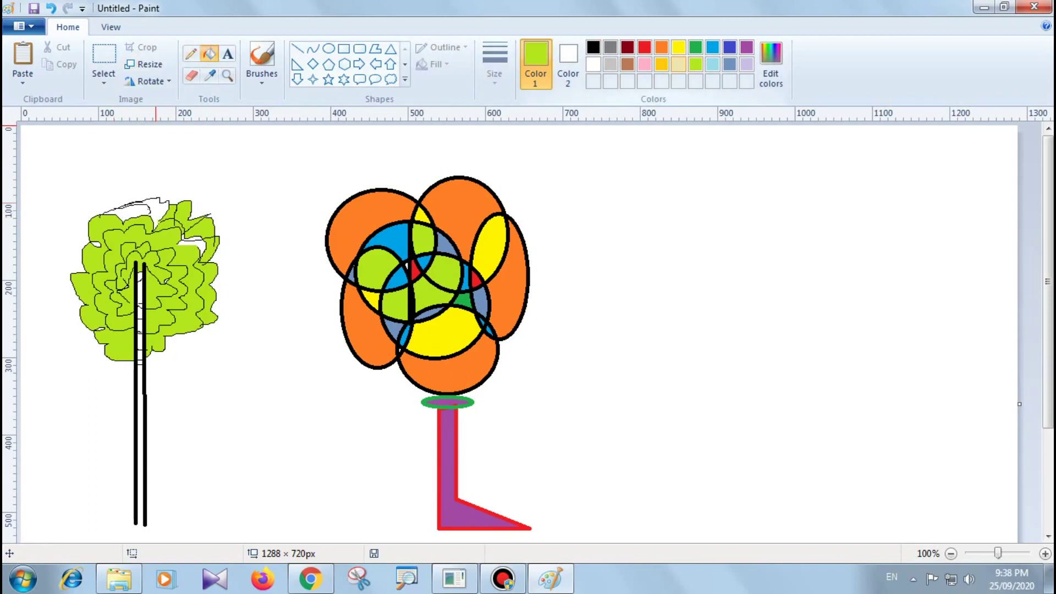
pyautogui.click(157, 216)
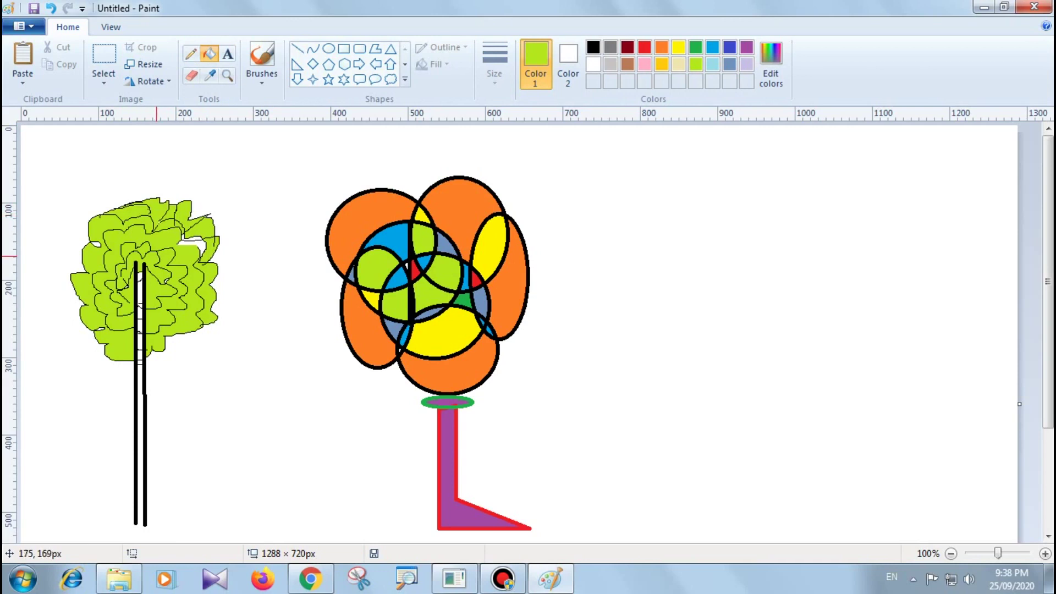
pyautogui.click(195, 242)
pyautogui.click(140, 282)
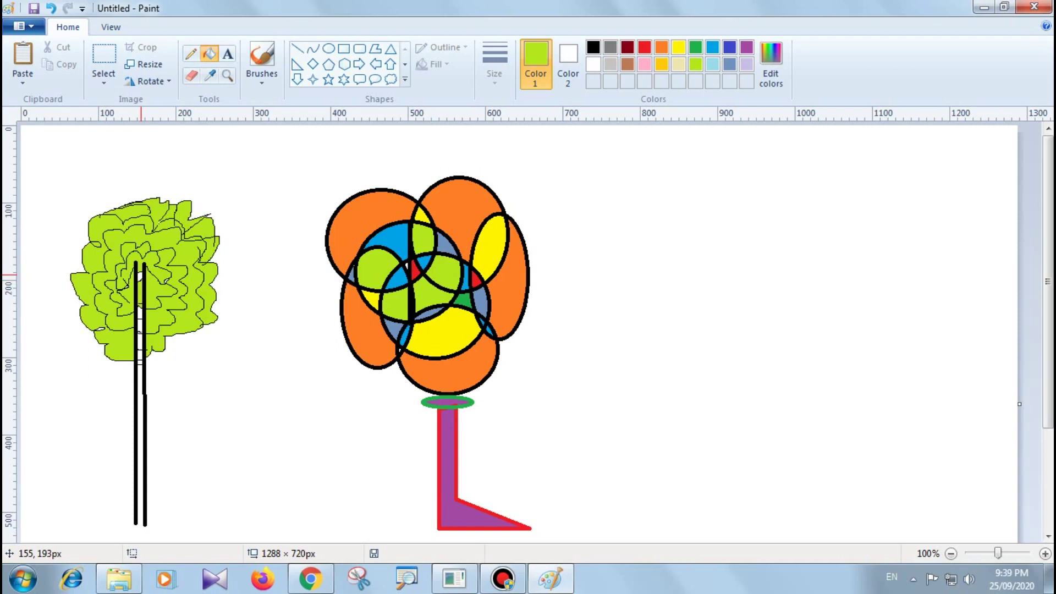
pyautogui.click(142, 319)
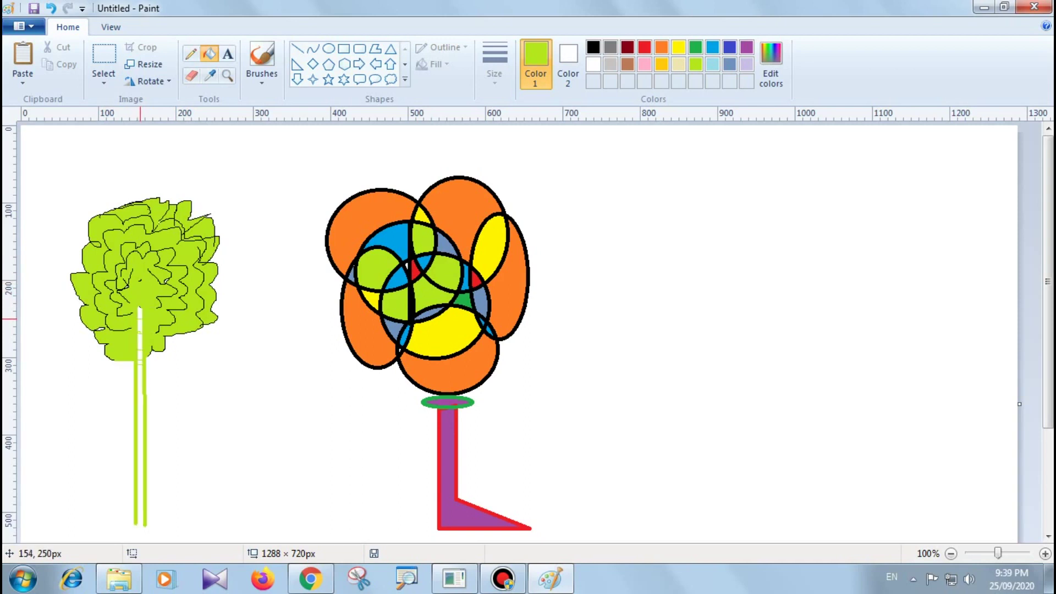
pyautogui.click(141, 313)
pyautogui.hotkey('ctrl', 'z')
pyautogui.hotkey('ctrl', 'z')
pyautogui.click(140, 319)
pyautogui.click(140, 329)
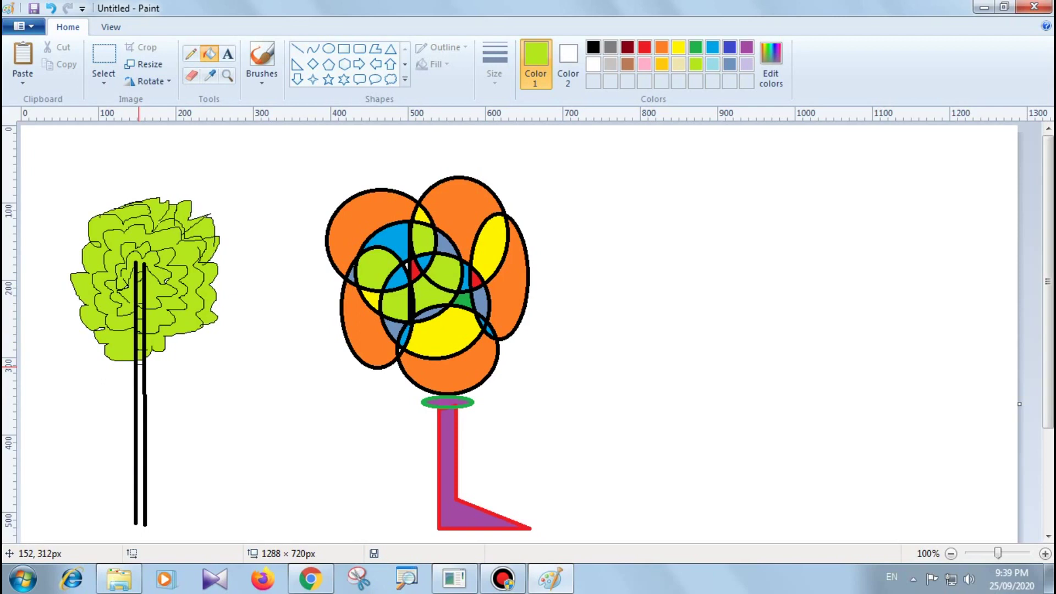
pyautogui.hotkey('ctrl', 'z')
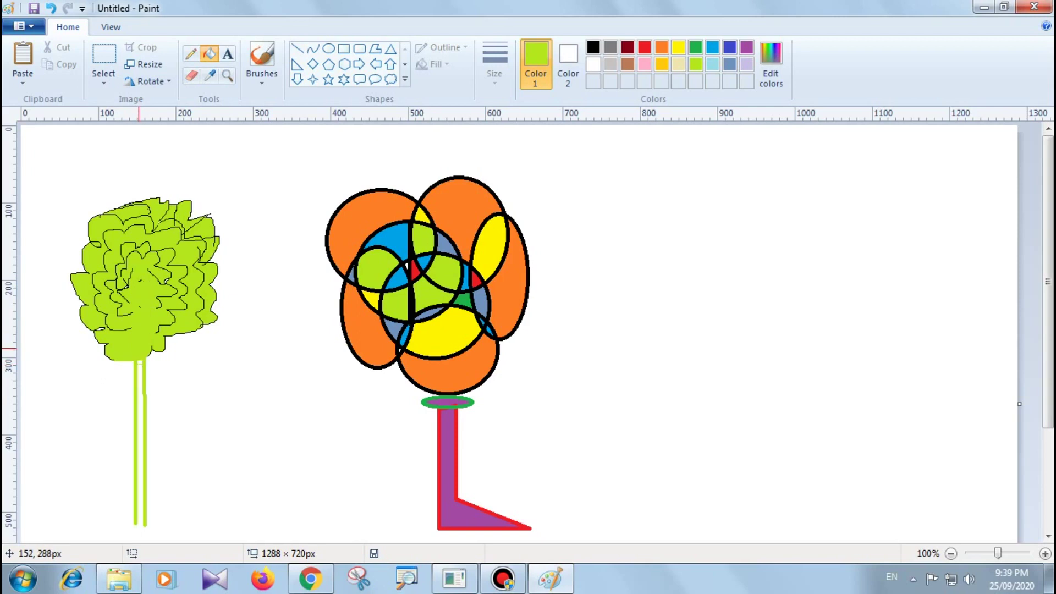
pyautogui.hotkey('ctrl', 'y')
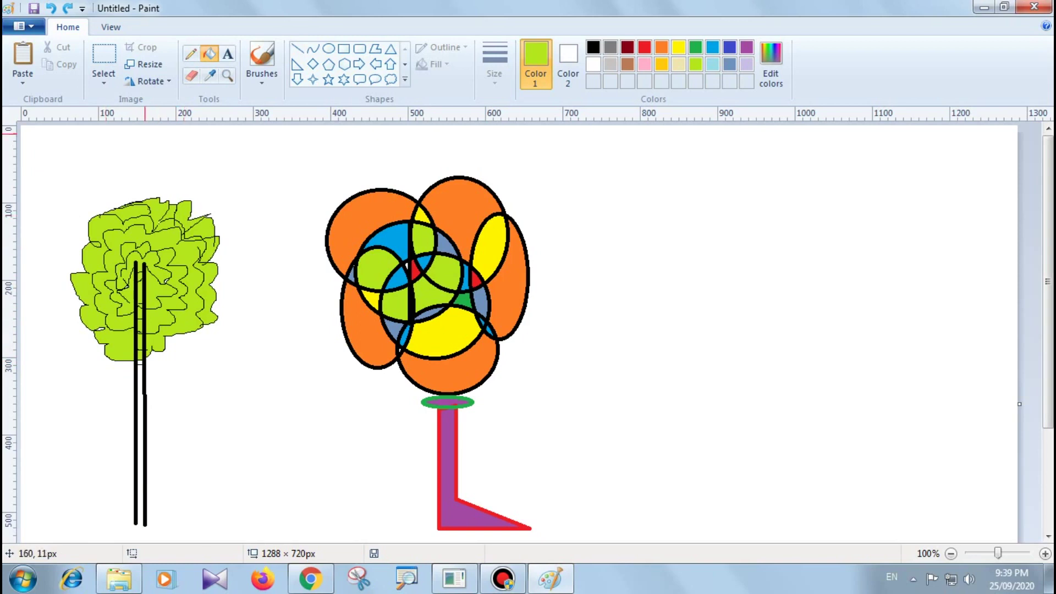
pyautogui.click(191, 54)
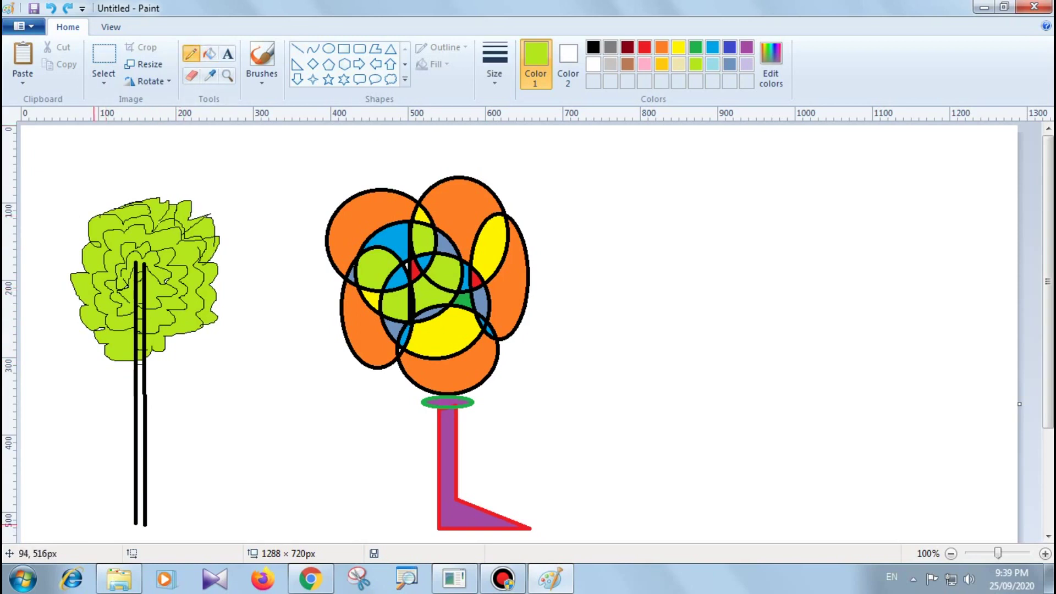
# Sketch thin black pencil root strokes spreading from the base of the left tree's trunk
pyautogui.moveTo(85, 535); pyautogui.dragTo(131, 495)
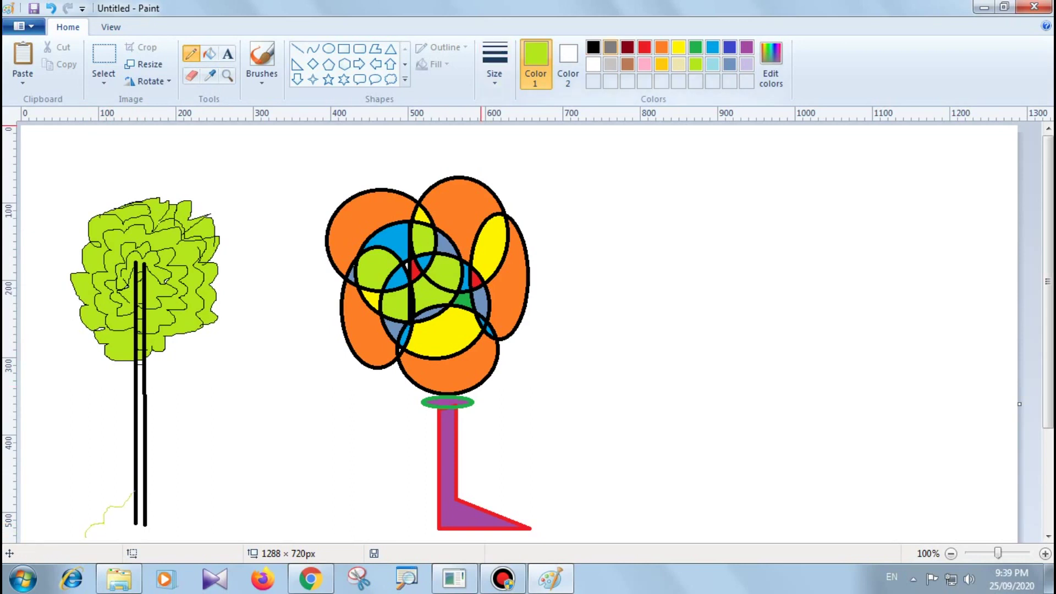
pyautogui.click(594, 47)
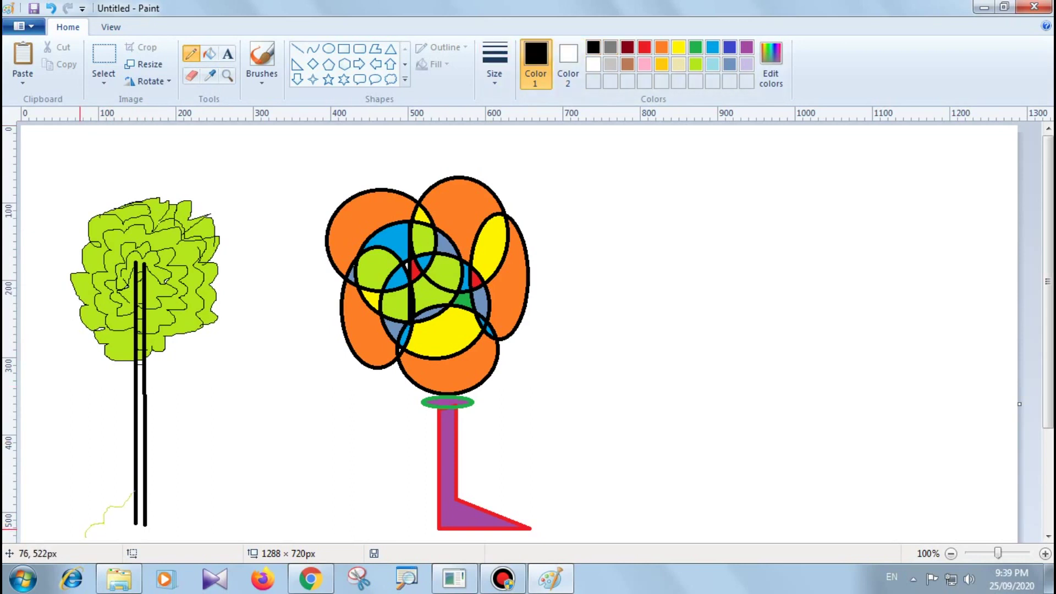
pyautogui.moveTo(90, 537); pyautogui.dragTo(137, 488)
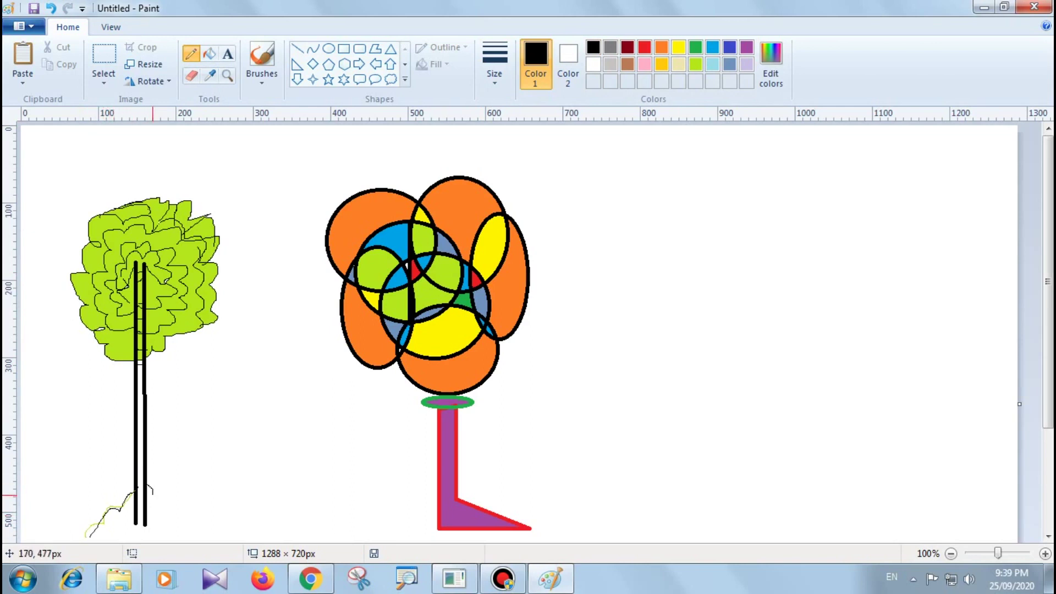
pyautogui.moveTo(170, 526); pyautogui.dragTo(193, 541)
pyautogui.moveTo(138, 518)
pyautogui.mouseDown()
pyautogui.moveTo(95, 535)
pyautogui.moveTo(164, 519)
pyautogui.moveTo(150, 527)
pyautogui.mouseUp()
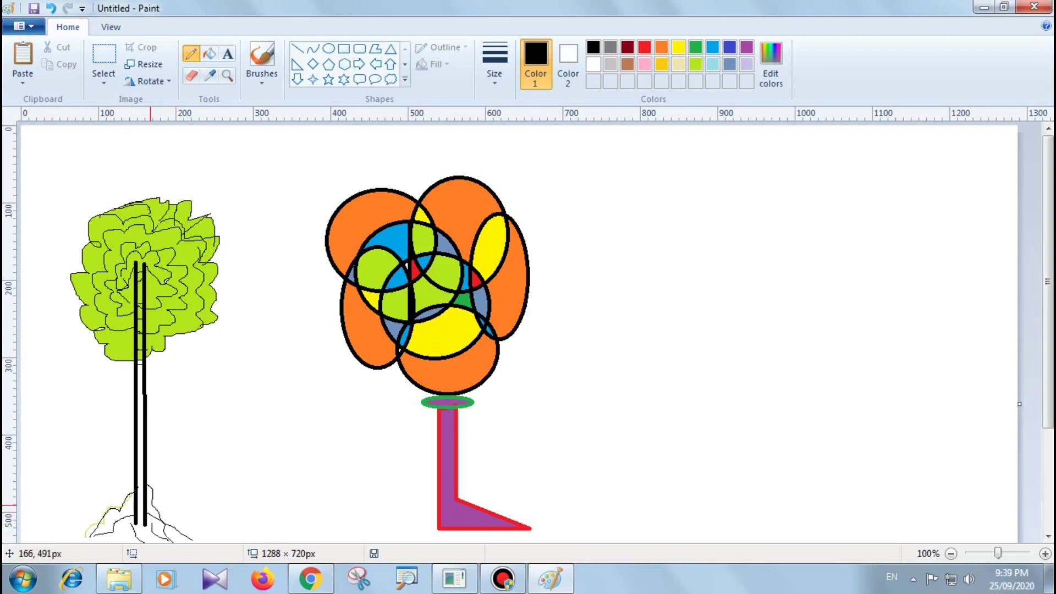
pyautogui.moveTo(150, 480); pyautogui.dragTo(193, 542)
pyautogui.moveTo(128, 489); pyautogui.dragTo(82, 536)
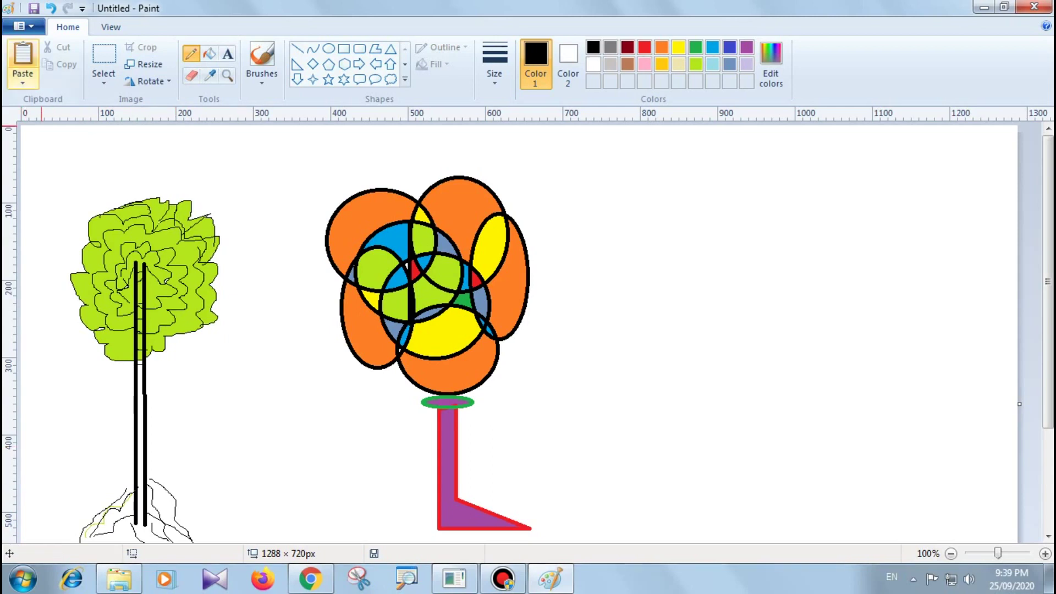
# Save the picture to the Desktop as the PNG file 1234
pyautogui.click(34, 8)
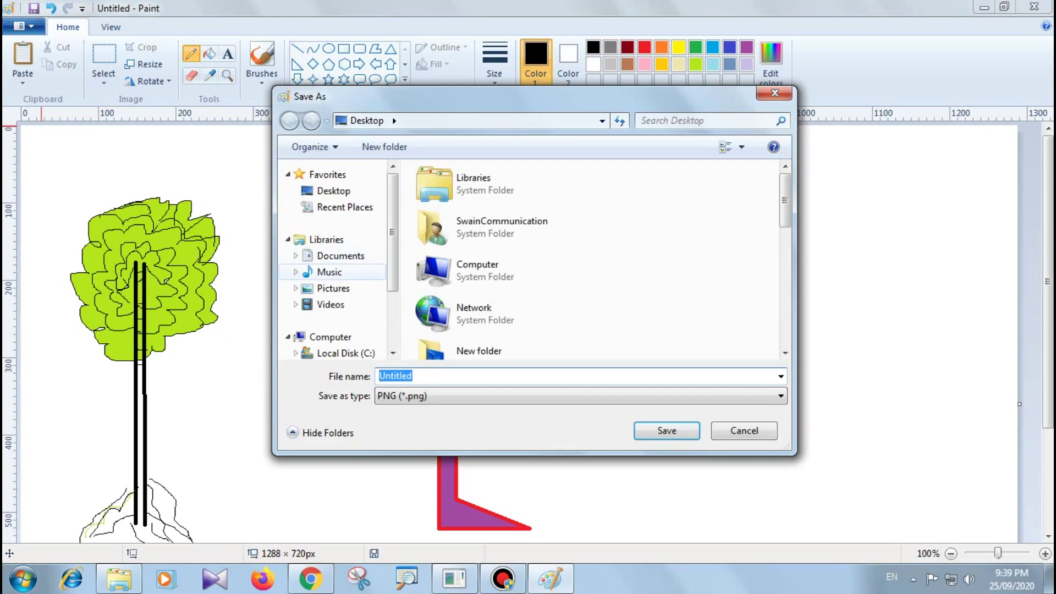
pyautogui.click(334, 191)
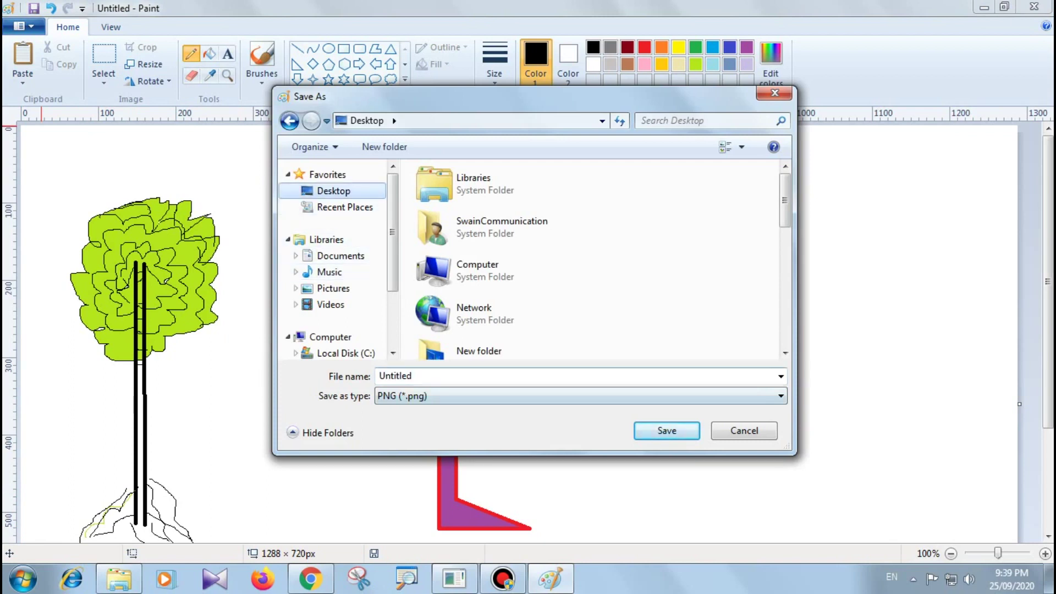
pyautogui.write('123')
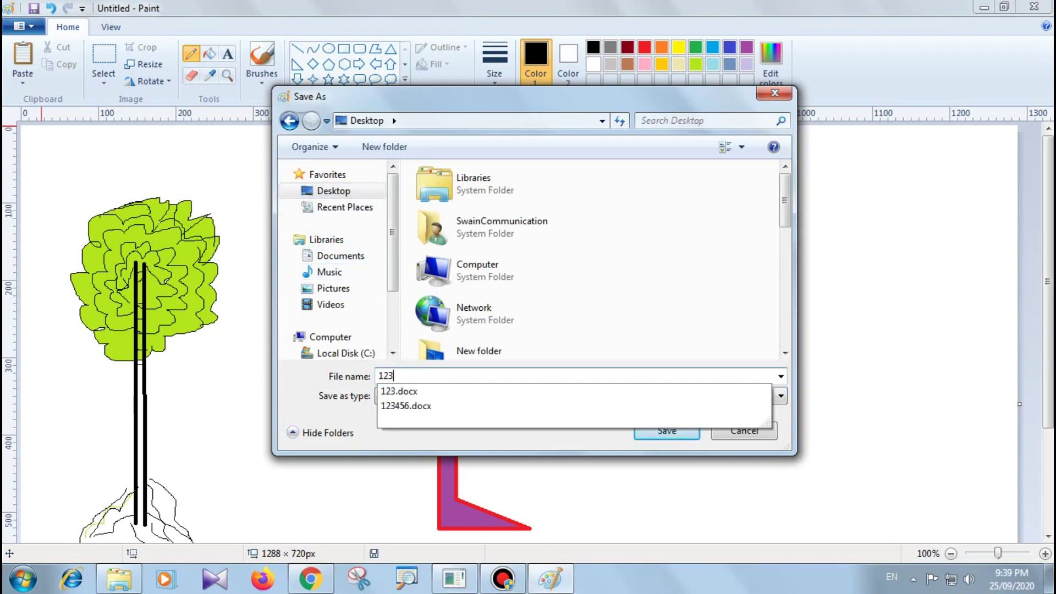
pyautogui.write('4')
pyautogui.press('Return')
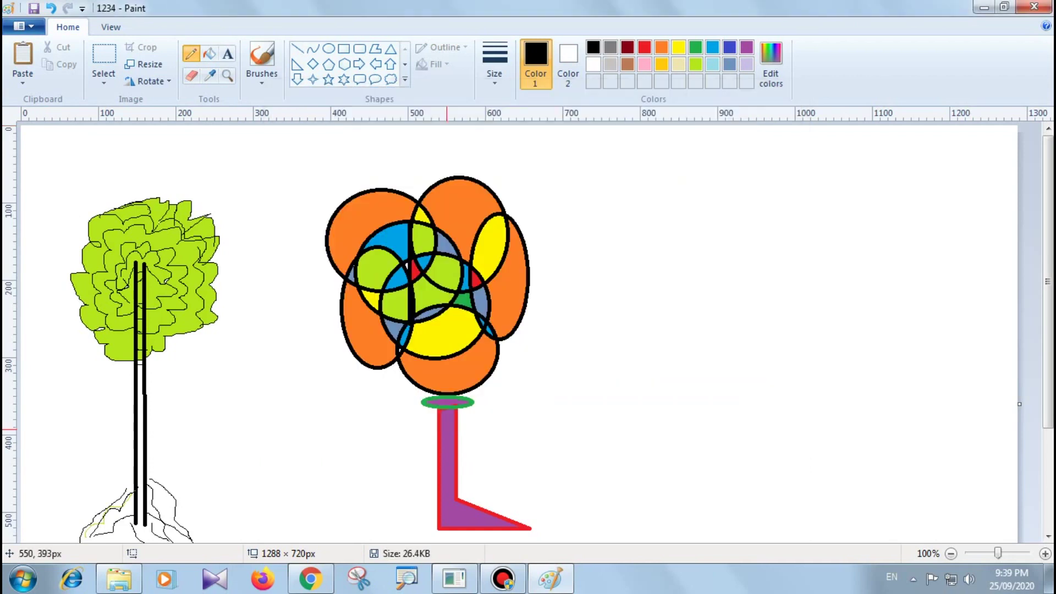
pyautogui.click(33, 8)
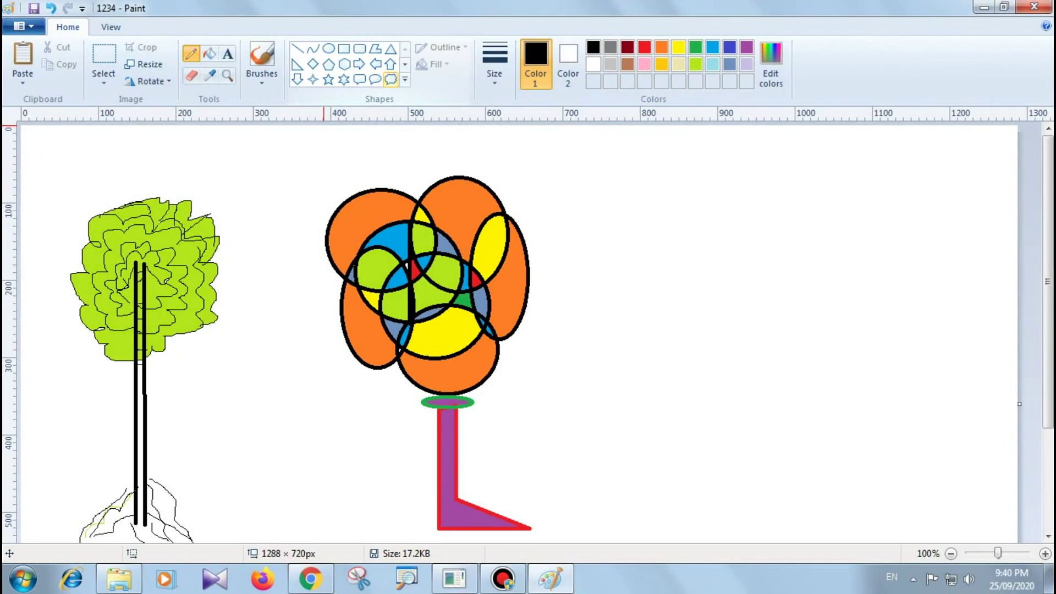
# Draw five cloud-callout clouds across the upper right sky, one large and four small
pyautogui.click(391, 79)
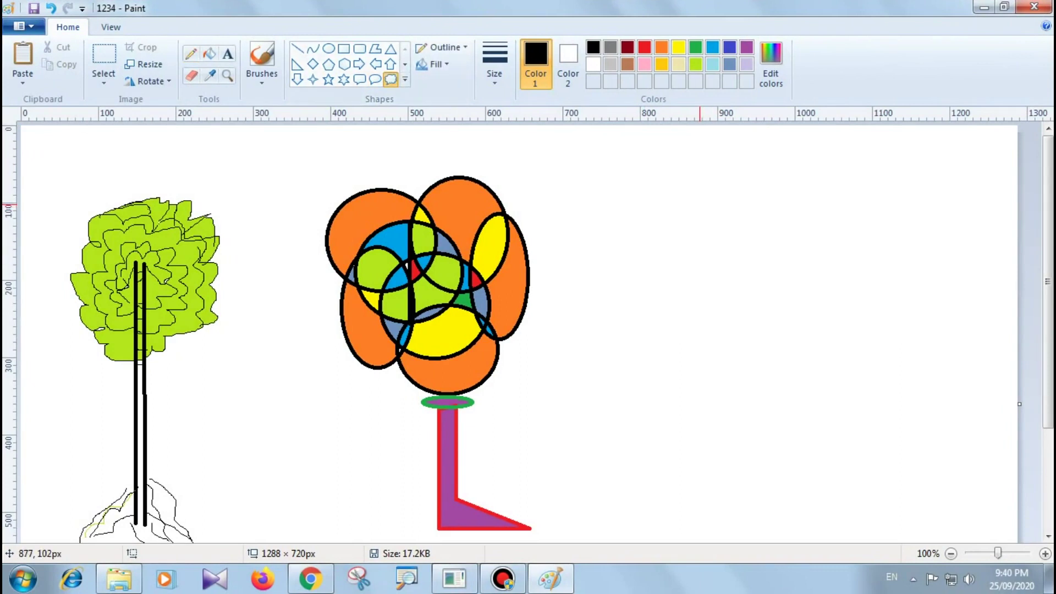
pyautogui.moveTo(701, 207)
pyautogui.mouseDown()
pyautogui.moveTo(834, 155)
pyautogui.moveTo(799, 170)
pyautogui.mouseUp()
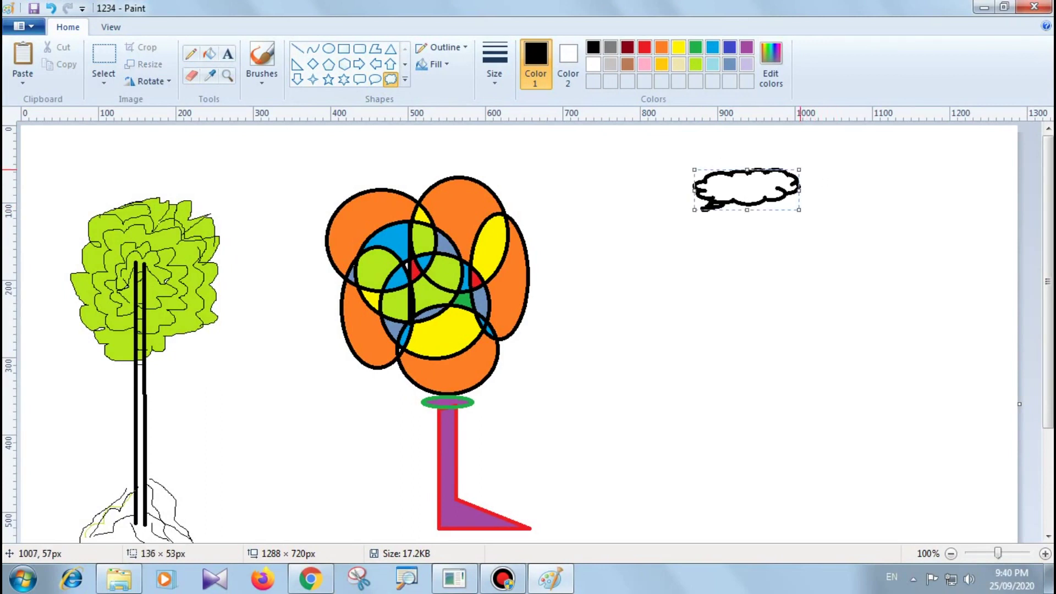
pyautogui.moveTo(872, 159); pyautogui.dragTo(911, 141)
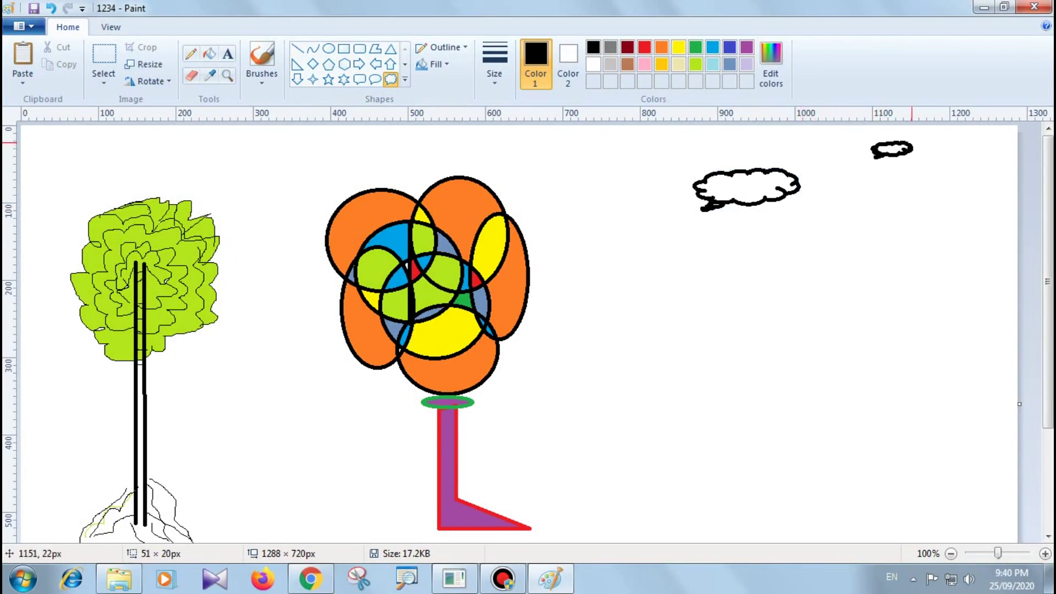
pyautogui.moveTo(949, 171); pyautogui.dragTo(983, 152)
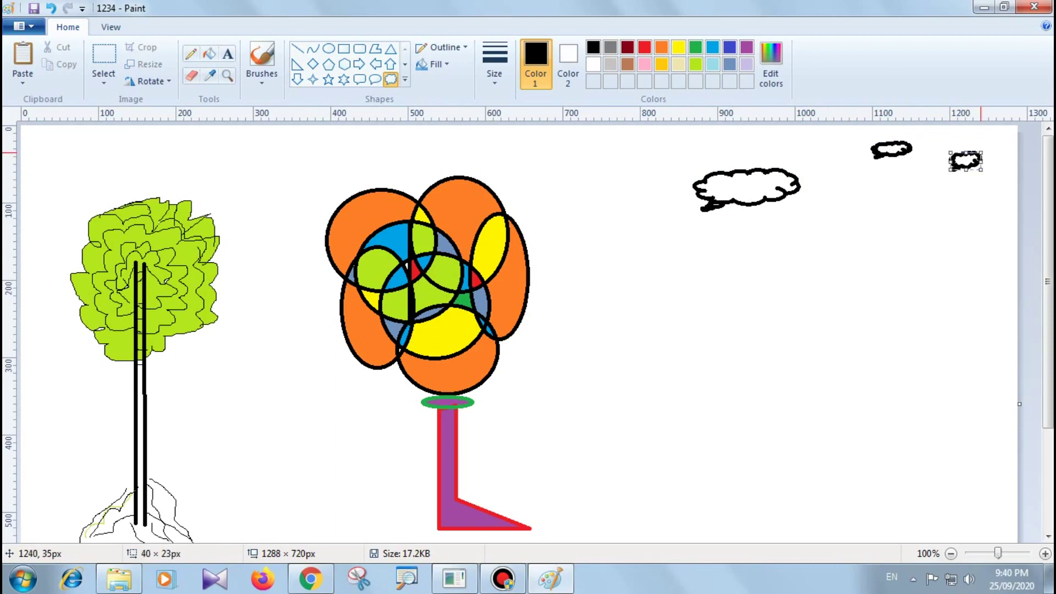
pyautogui.moveTo(664, 153); pyautogui.dragTo(711, 130)
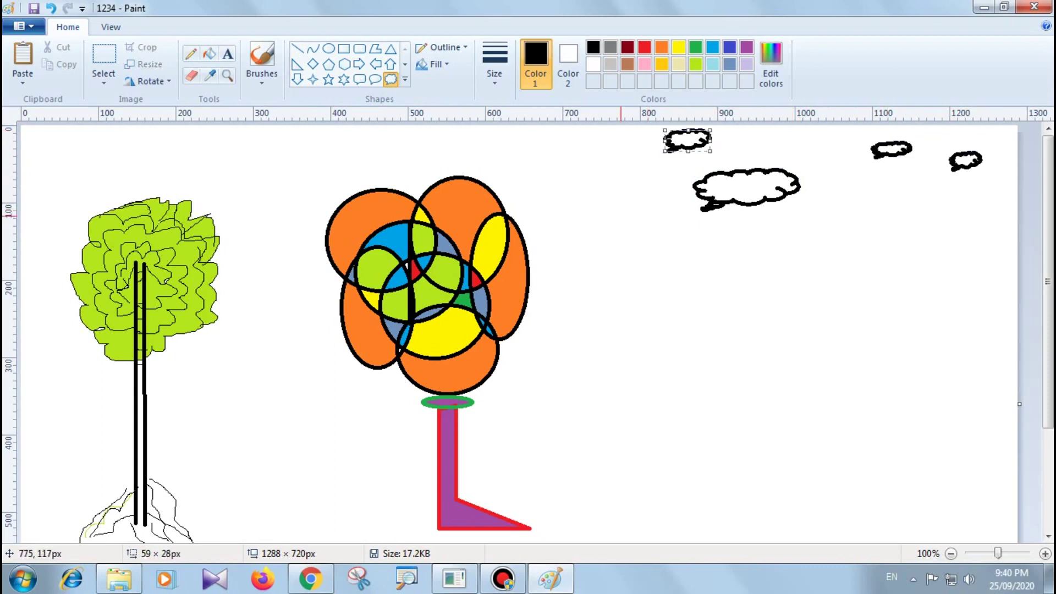
pyautogui.moveTo(589, 164); pyautogui.dragTo(624, 134)
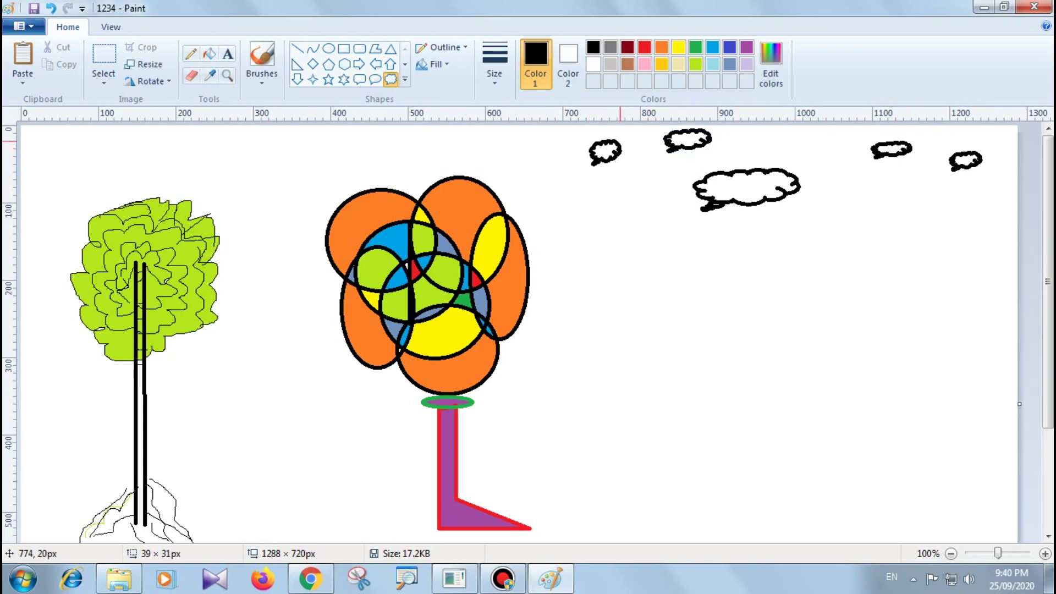
pyautogui.click(683, 236)
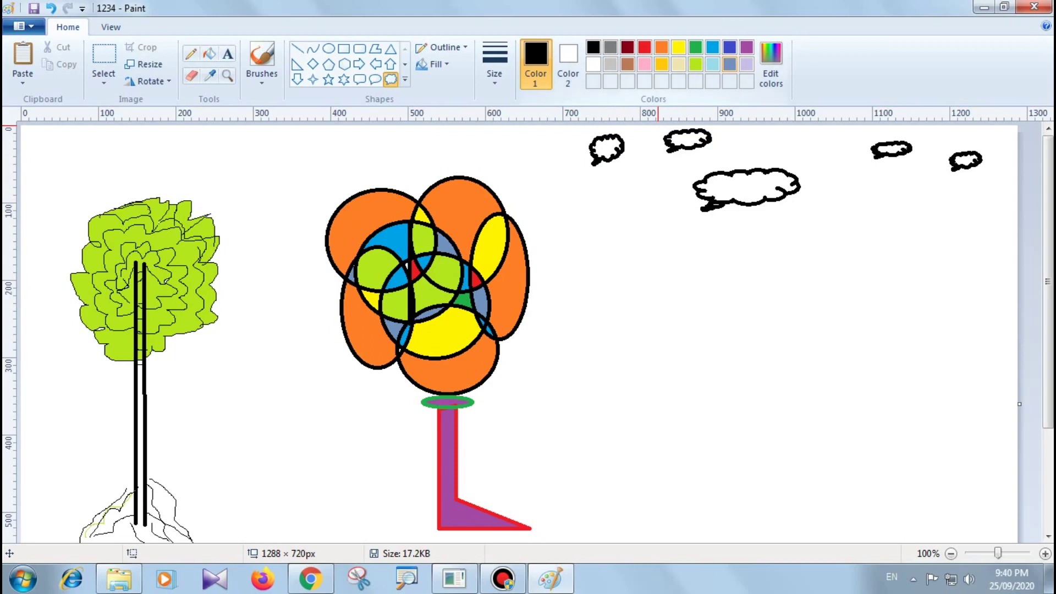
# Fill the leftmost, upper and large clouds light turquoise with the bucket
pyautogui.click(712, 64)
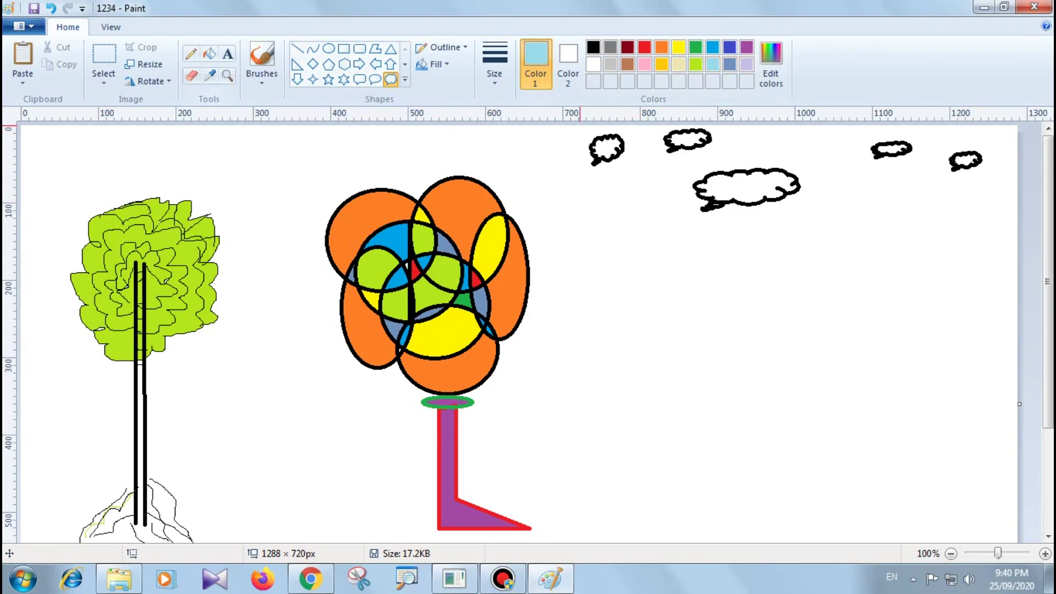
pyautogui.click(209, 54)
pyautogui.click(607, 149)
pyautogui.click(689, 144)
pyautogui.click(738, 185)
# Fill the two right clouds light turquoise, then pencil black mountain ridges across the lower right
pyautogui.click(891, 149)
pyautogui.click(966, 161)
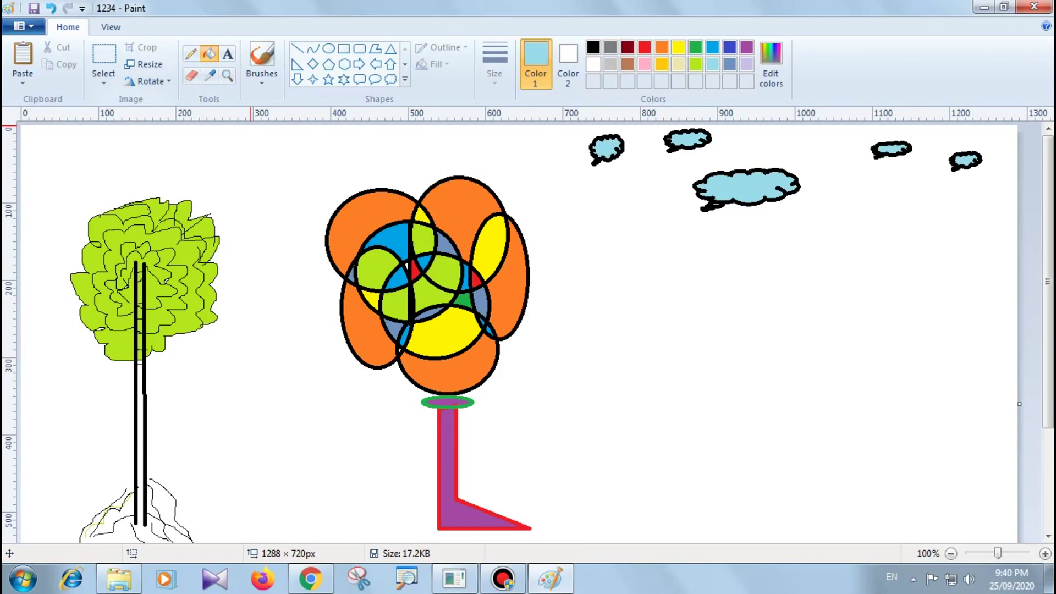
pyautogui.click(191, 54)
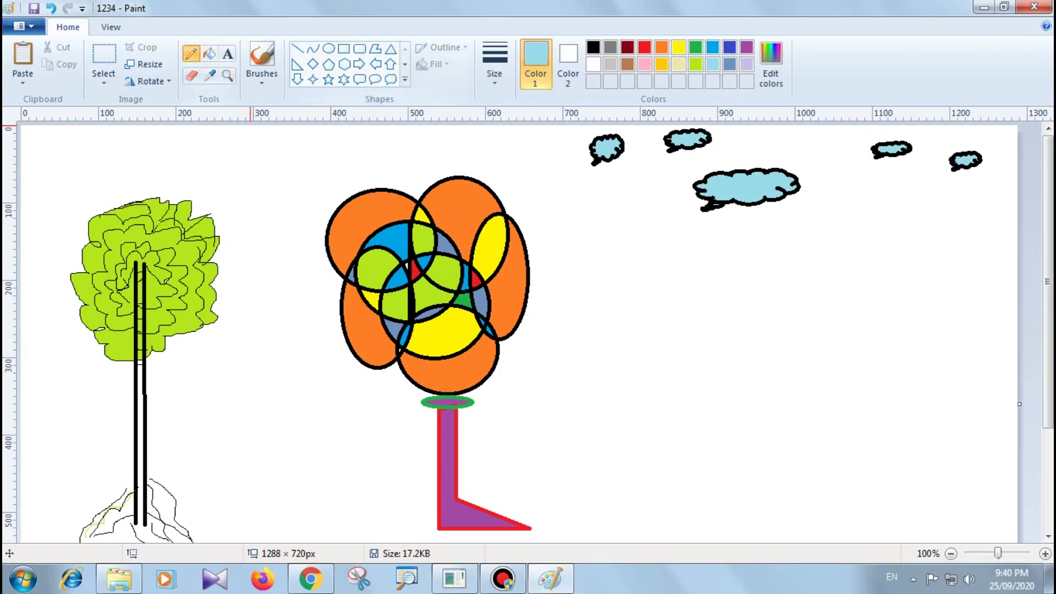
pyautogui.click(593, 47)
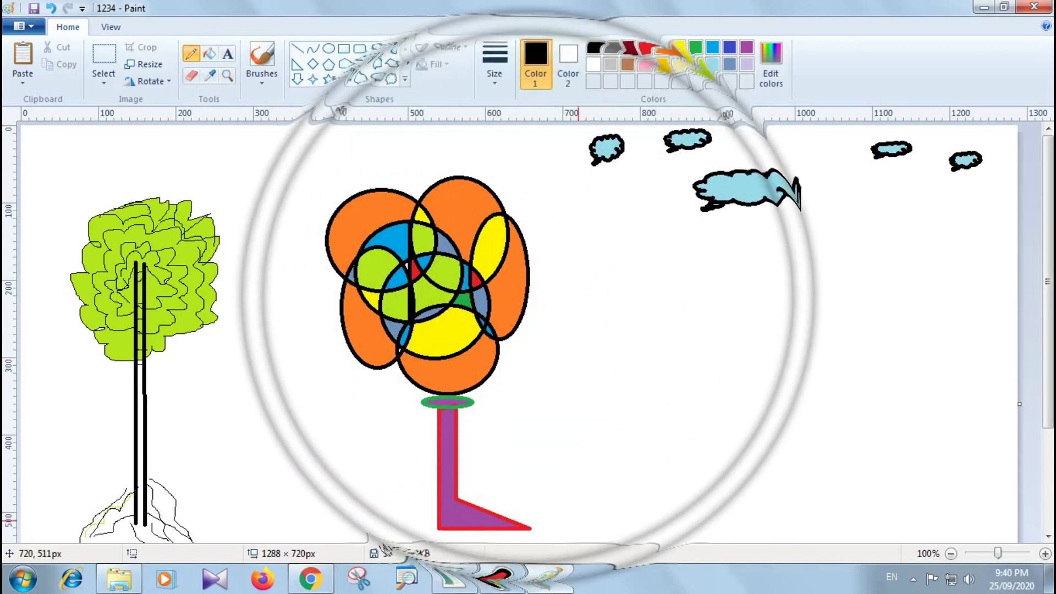
pyautogui.moveTo(555, 539)
pyautogui.mouseDown()
pyautogui.moveTo(658, 402)
pyautogui.moveTo(724, 498)
pyautogui.moveTo(770, 383)
pyautogui.moveTo(824, 333)
pyautogui.moveTo(838, 353)
pyautogui.moveTo(871, 342)
pyautogui.moveTo(915, 290)
pyautogui.moveTo(922, 361)
pyautogui.moveTo(982, 309)
pyautogui.moveTo(995, 501)
pyautogui.moveTo(1017, 537)
pyautogui.mouseUp()
pyautogui.moveTo(786, 522)
pyautogui.mouseDown()
pyautogui.moveTo(862, 373)
pyautogui.moveTo(875, 451)
pyautogui.moveTo(947, 393)
pyautogui.moveTo(990, 525)
pyautogui.mouseUp()
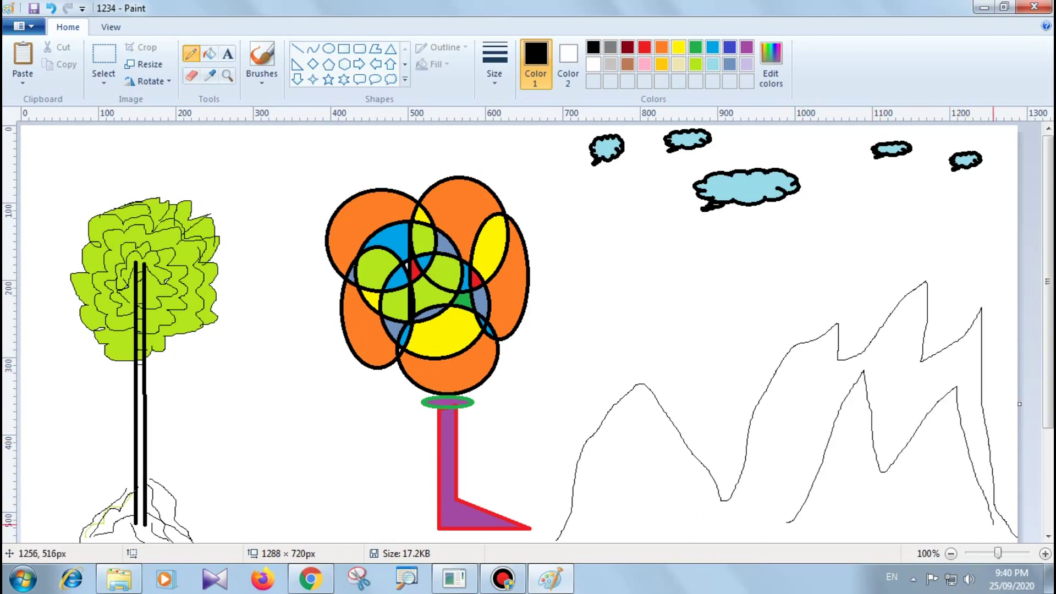
pyautogui.moveTo(787, 522)
pyautogui.mouseDown()
pyautogui.moveTo(725, 500)
pyautogui.moveTo(661, 530)
pyautogui.moveTo(667, 457)
pyautogui.moveTo(690, 498)
pyautogui.mouseUp()
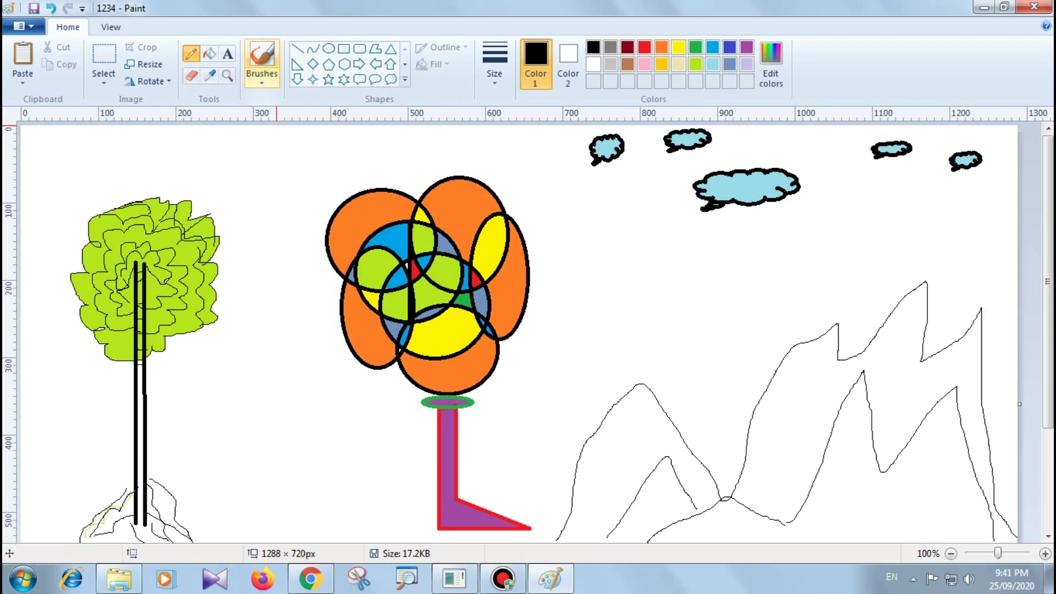
# Try a four-point star and undo it, then draw the windmill's straight pole on the mountain
pyautogui.click(297, 49)
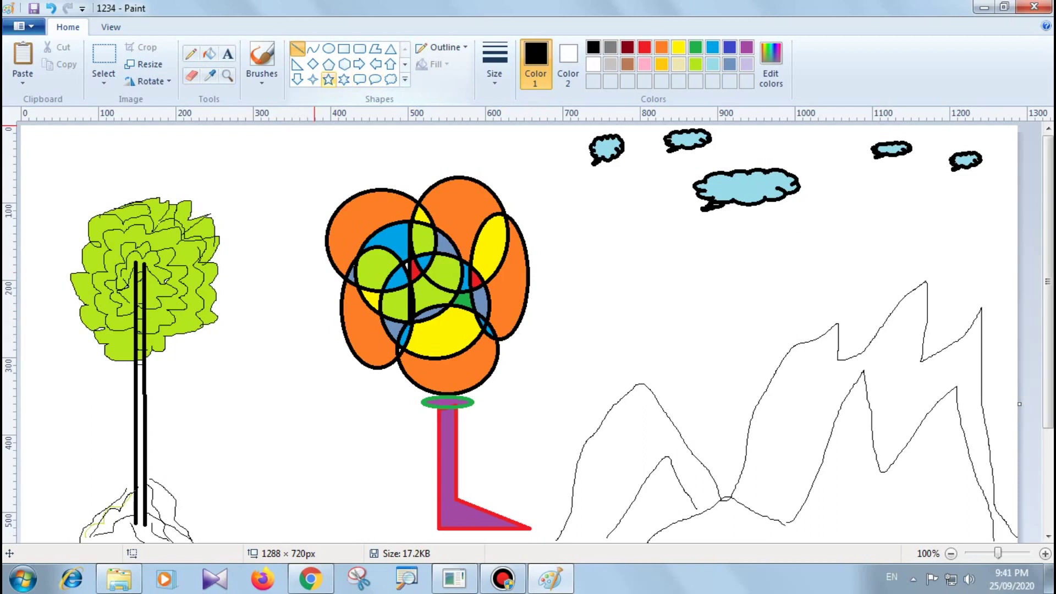
pyautogui.click(313, 79)
pyautogui.moveTo(695, 385); pyautogui.dragTo(731, 374)
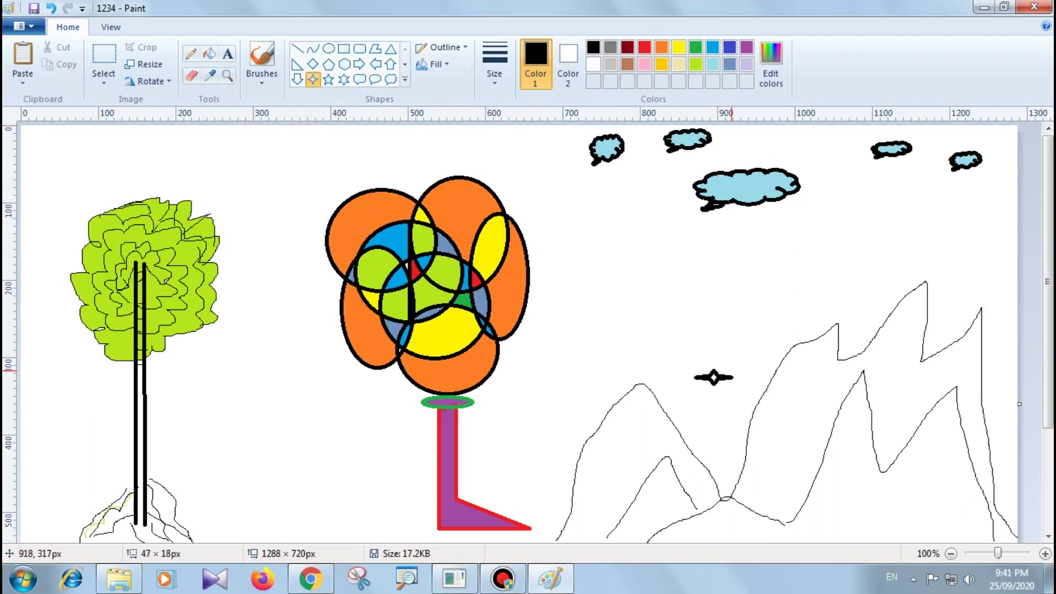
pyautogui.moveTo(731, 373); pyautogui.dragTo(752, 372)
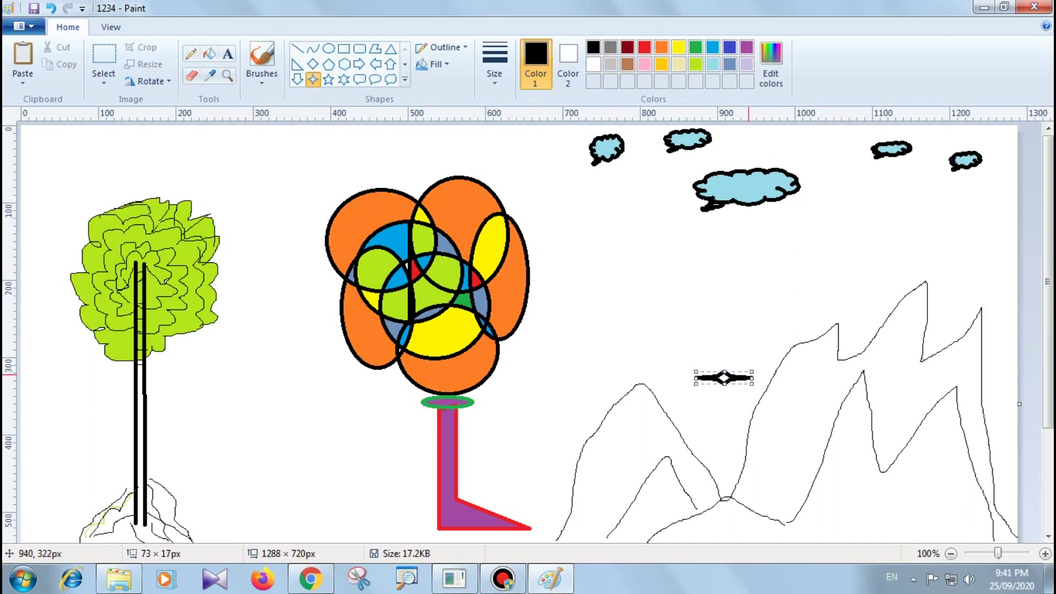
pyautogui.hotkey('ctrl', 'z')
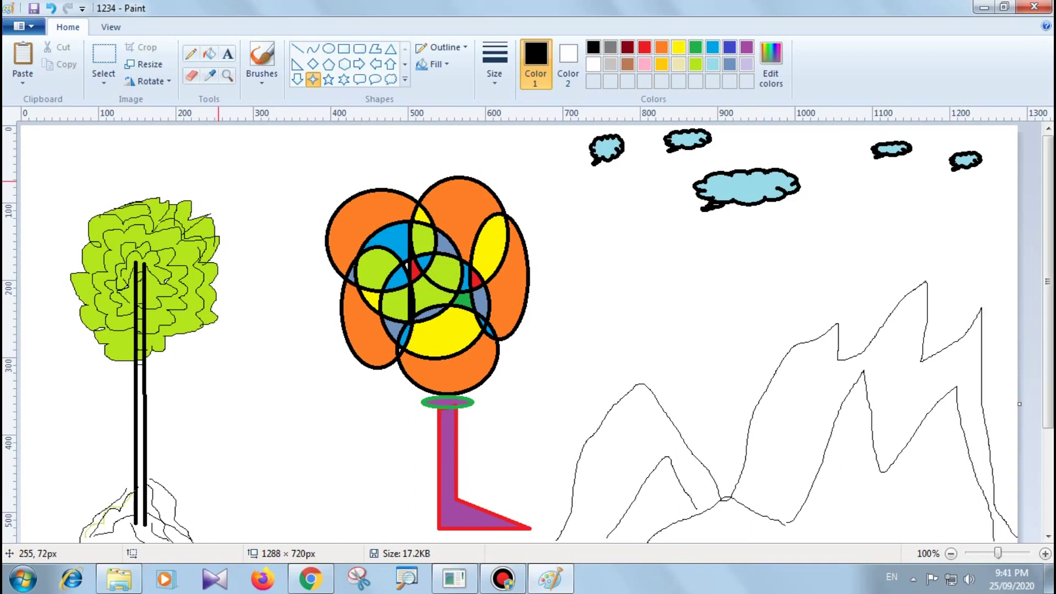
pyautogui.click(298, 48)
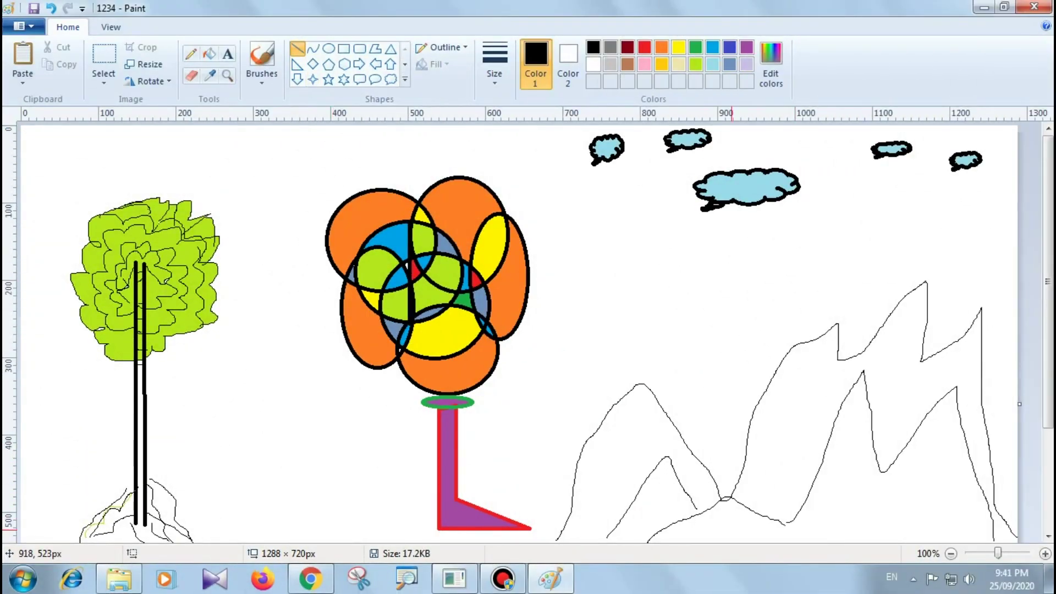
pyautogui.moveTo(726, 498)
pyautogui.mouseDown()
pyautogui.moveTo(724, 397)
pyautogui.moveTo(725, 425)
pyautogui.mouseUp()
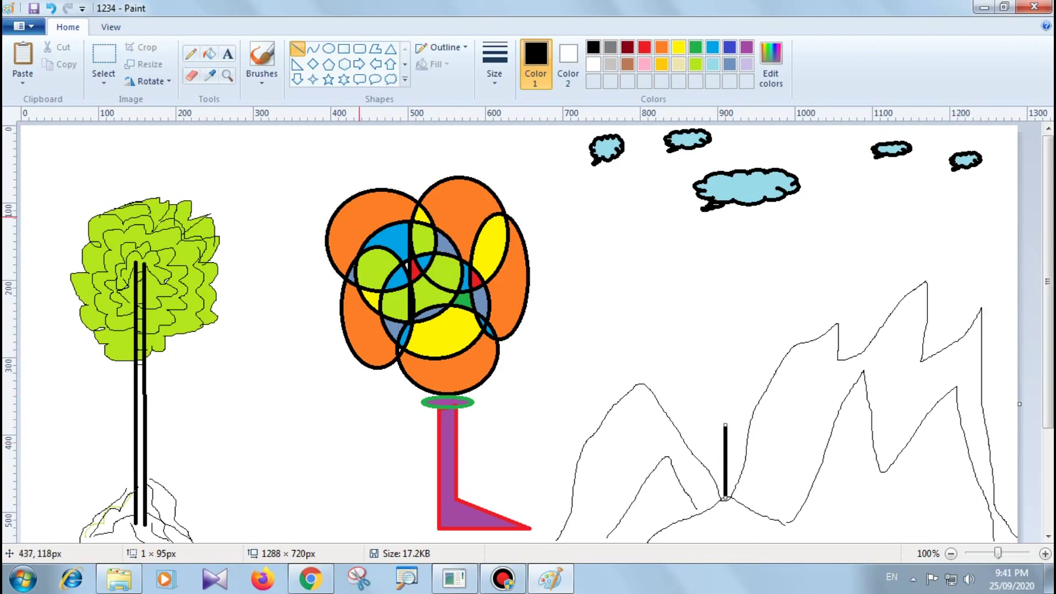
# Draw a small ellipse hub on top of the windmill pole
pyautogui.click(329, 48)
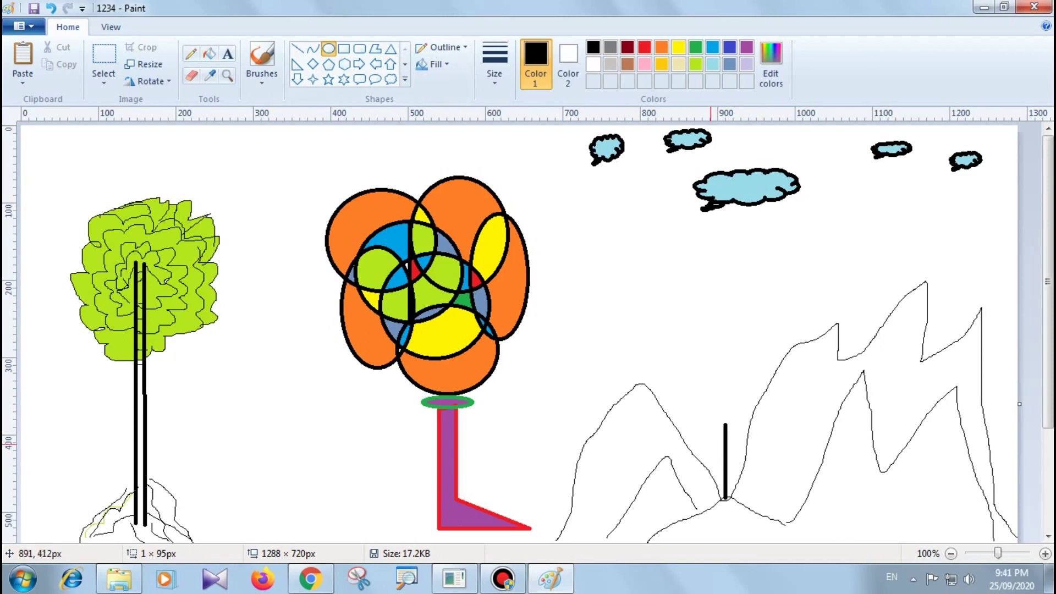
pyautogui.moveTo(720, 440); pyautogui.dragTo(735, 420)
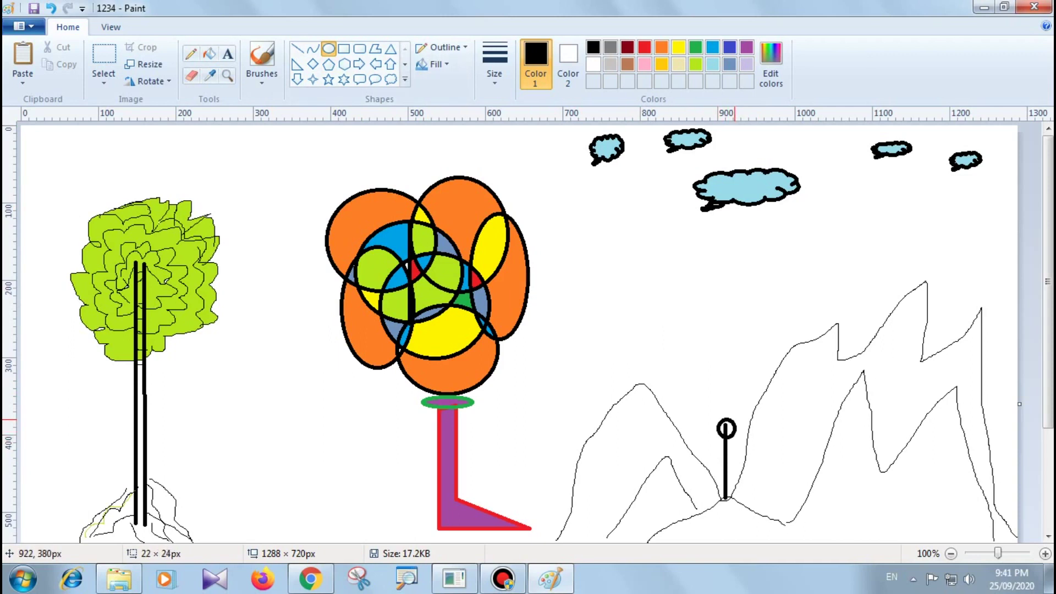
pyautogui.moveTo(734, 420); pyautogui.dragTo(735, 419)
pyautogui.click(698, 426)
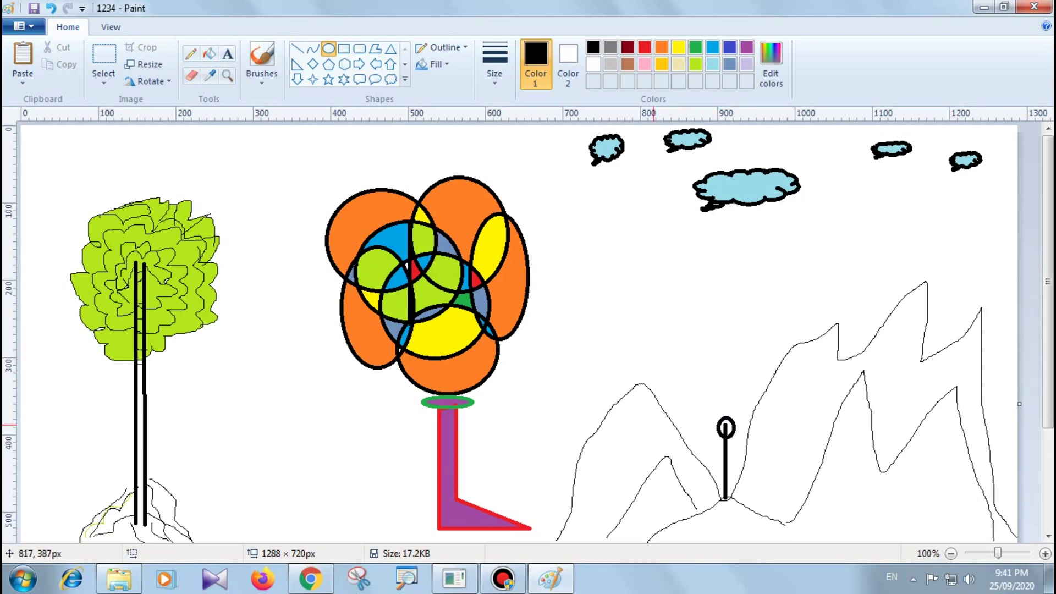
# Draw straight-line windmill blades radiating from the hub, discarding the last unfinished one
pyautogui.click(297, 49)
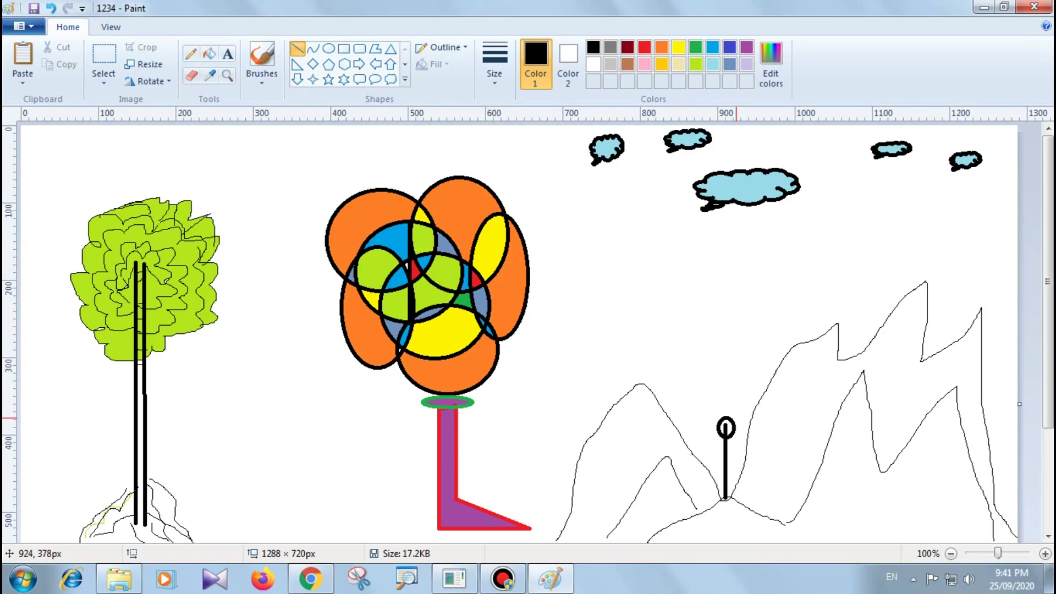
pyautogui.moveTo(737, 418); pyautogui.dragTo(716, 410)
pyautogui.click(719, 412)
pyautogui.moveTo(718, 424); pyautogui.dragTo(701, 431)
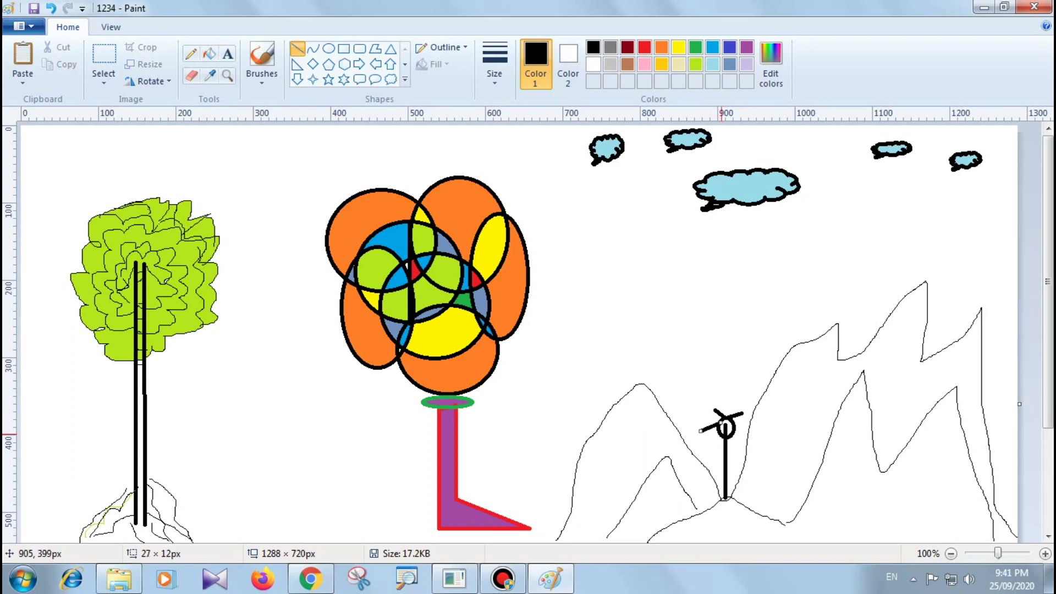
pyautogui.click(721, 435)
pyautogui.moveTo(720, 434)
pyautogui.mouseDown()
pyautogui.moveTo(710, 447)
pyautogui.moveTo(746, 444)
pyautogui.mouseUp()
pyautogui.click(735, 434)
pyautogui.moveTo(738, 423); pyautogui.dragTo(748, 423)
pyautogui.press('Escape')
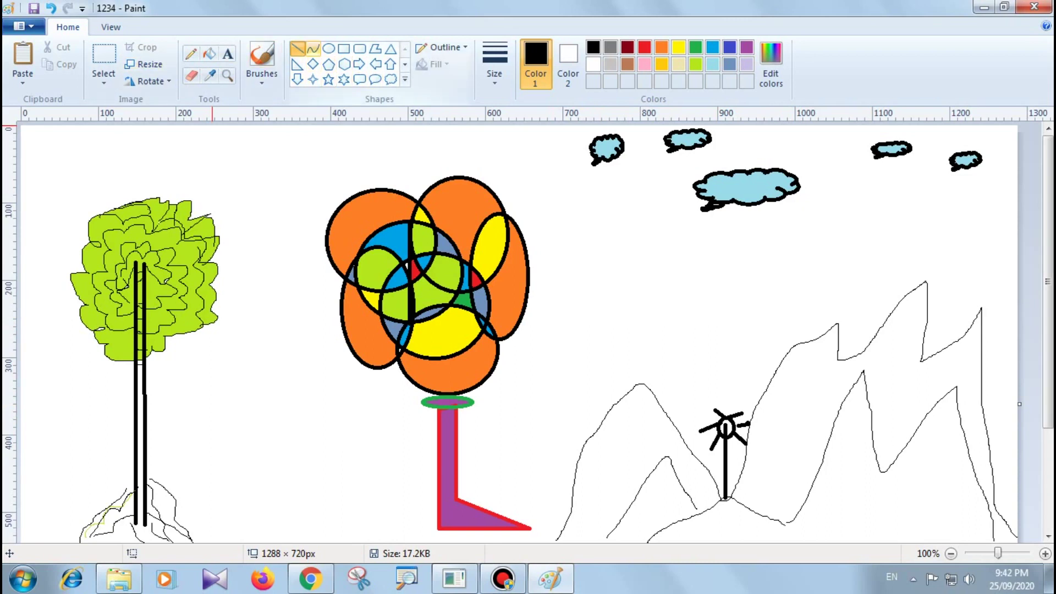
pyautogui.click(313, 49)
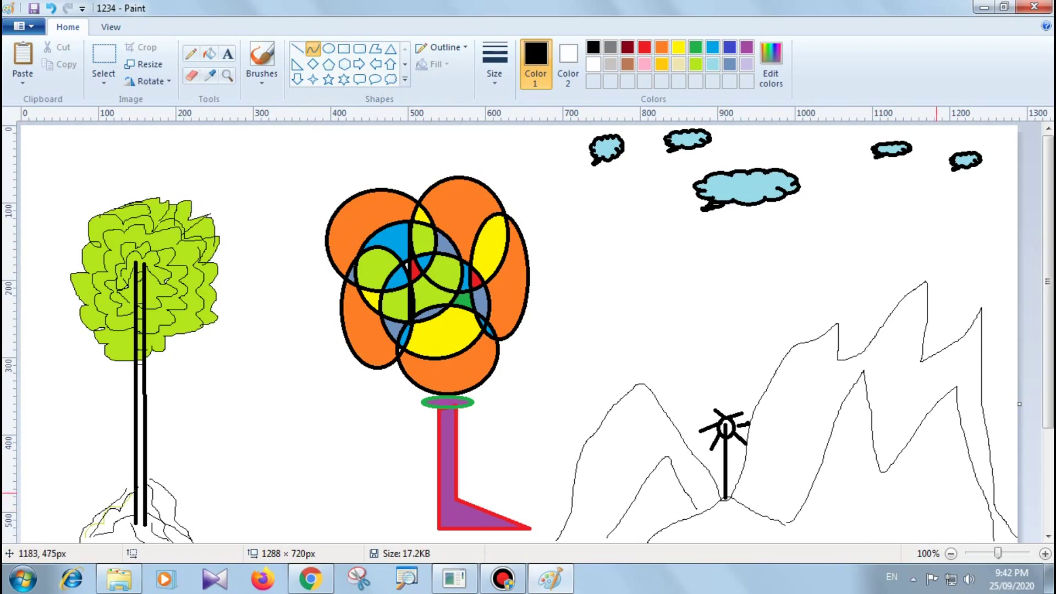
# Draw the tent's slanted side line and bend it into an arched top stroke
pyautogui.moveTo(942, 478); pyautogui.dragTo(930, 540)
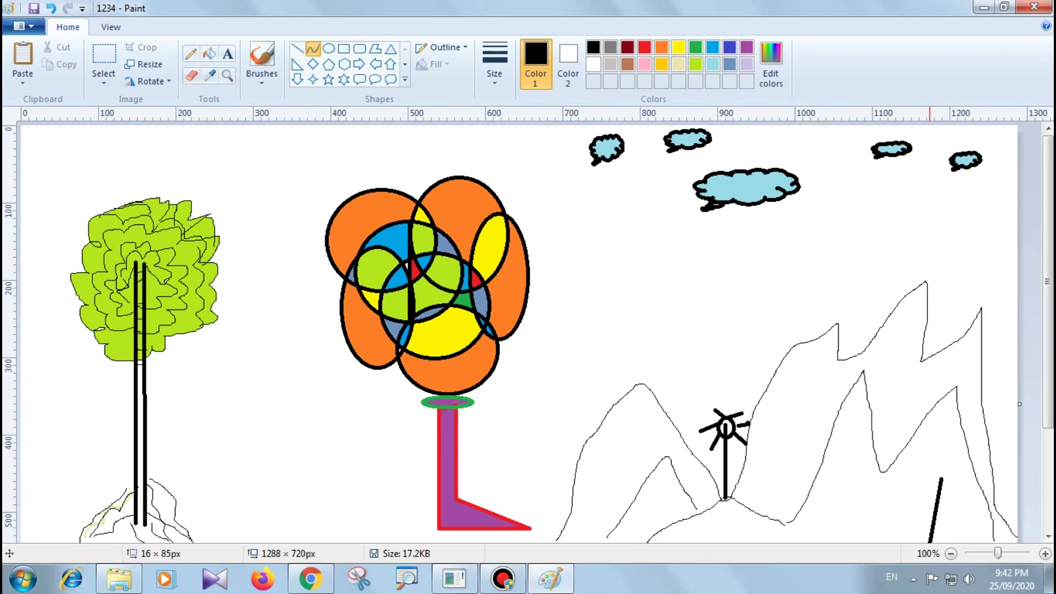
pyautogui.moveTo(934, 521)
pyautogui.mouseDown()
pyautogui.moveTo(866, 510)
pyautogui.moveTo(839, 425)
pyautogui.mouseUp()
pyautogui.click(810, 516)
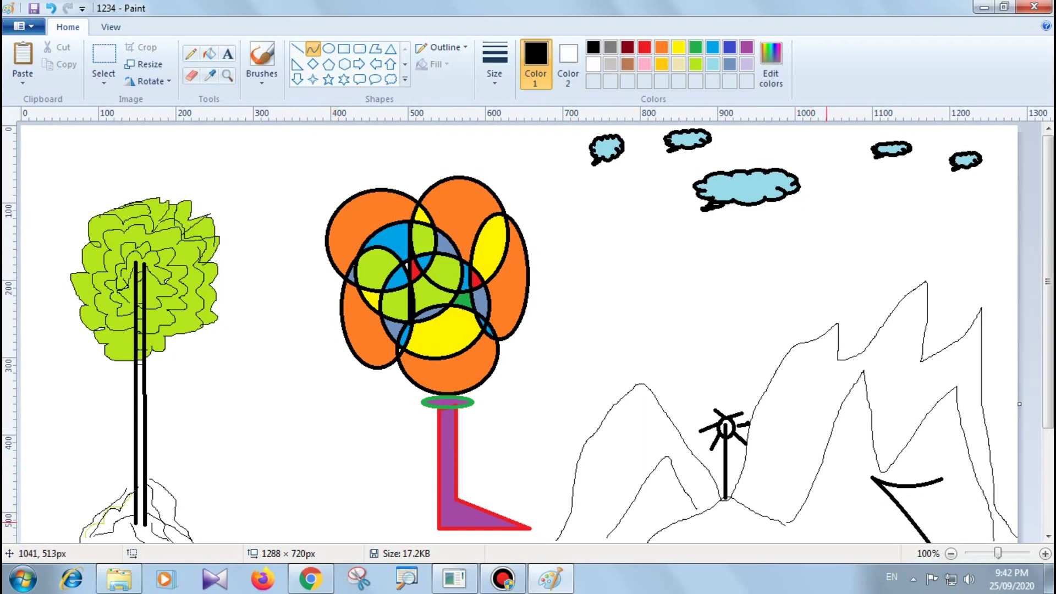
# Try a hooked tent bottom line and a polygon triangle, undoing both
pyautogui.moveTo(827, 522); pyautogui.dragTo(905, 523)
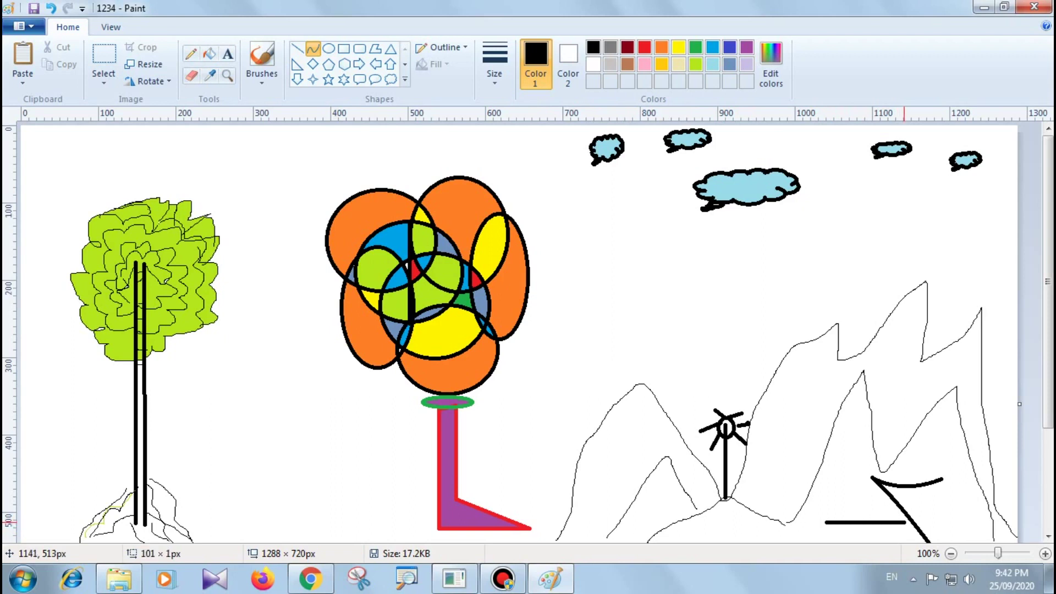
pyautogui.click(811, 535)
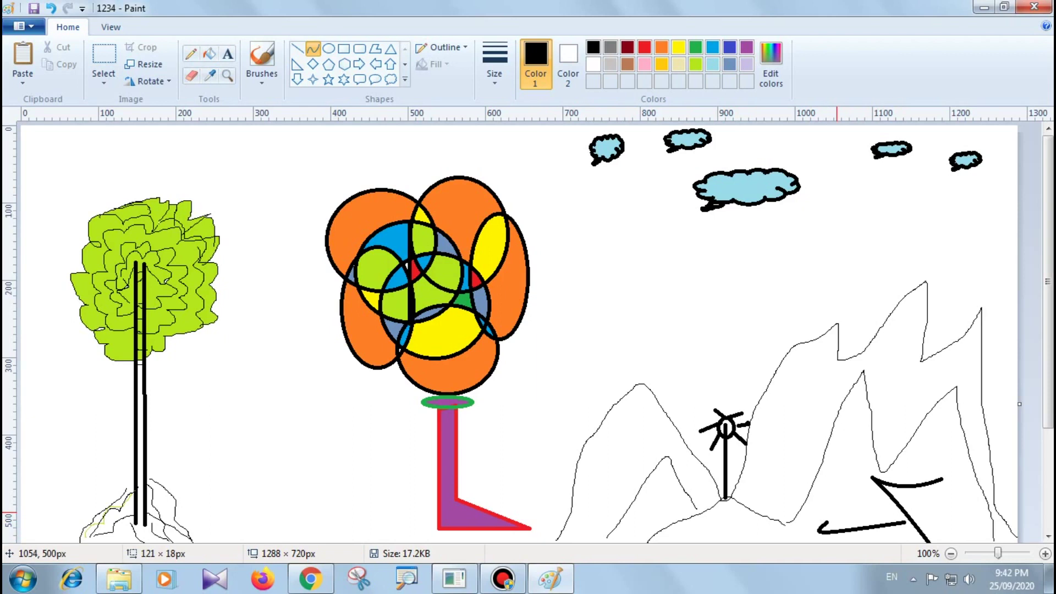
pyautogui.hotkey('ctrl', 'z')
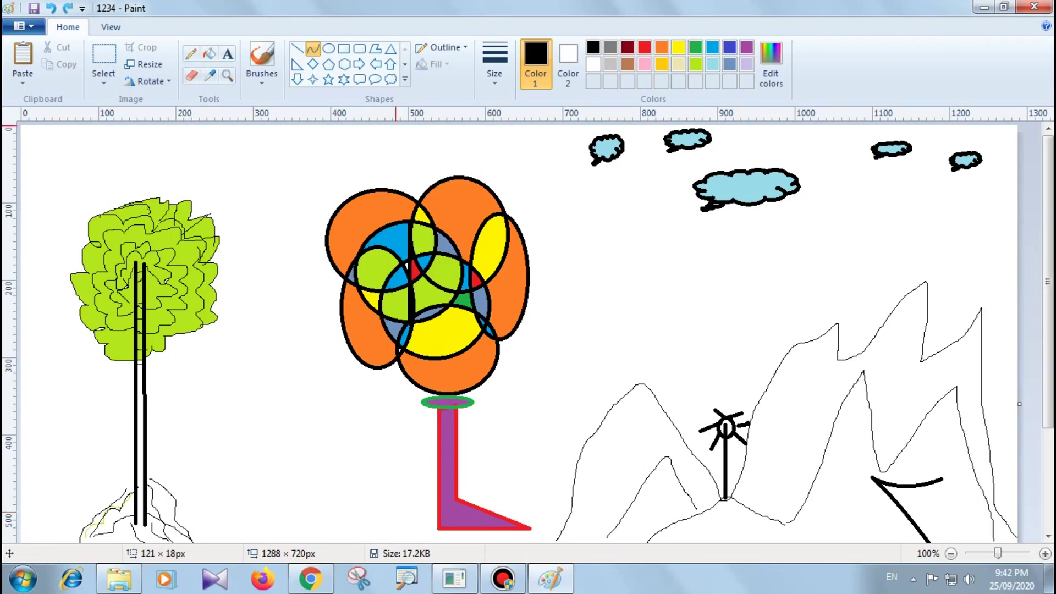
pyautogui.click(375, 48)
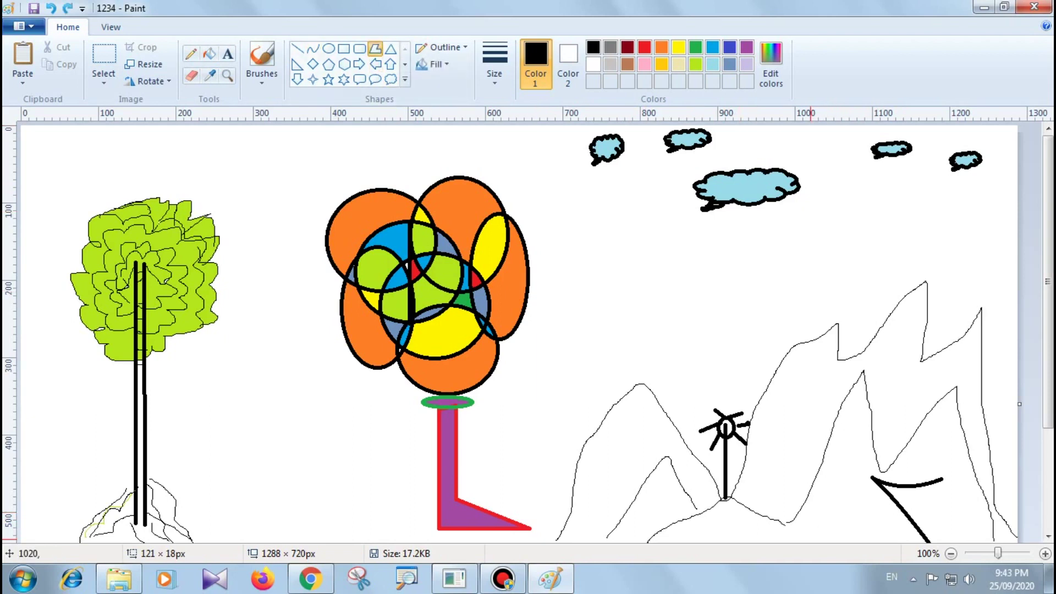
pyautogui.moveTo(819, 516)
pyautogui.mouseDown()
pyautogui.moveTo(821, 534)
pyautogui.moveTo(821, 503)
pyautogui.moveTo(821, 538)
pyautogui.mouseUp()
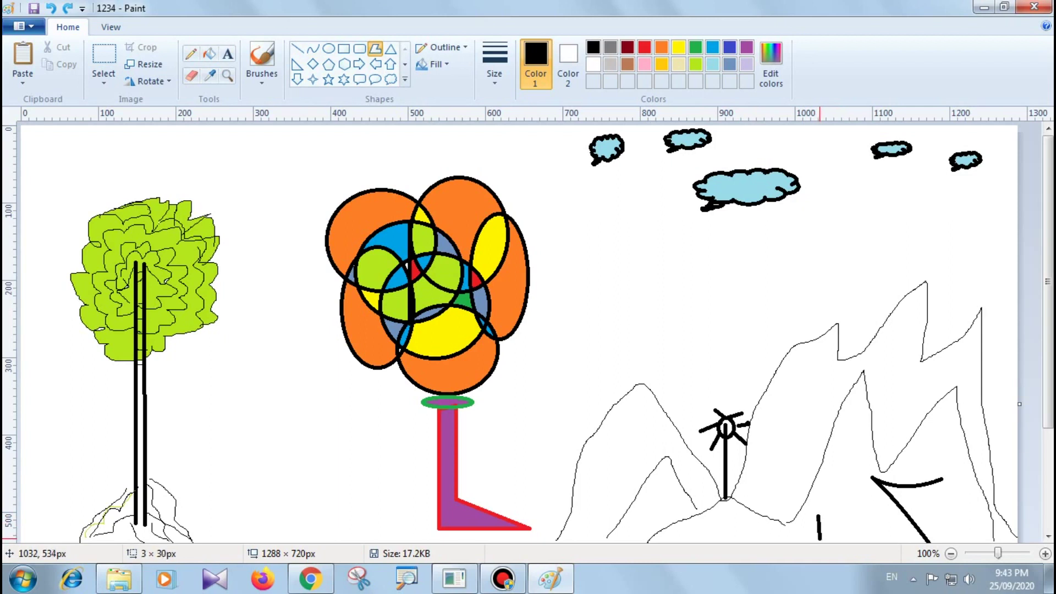
pyautogui.moveTo(821, 536); pyautogui.dragTo(895, 534)
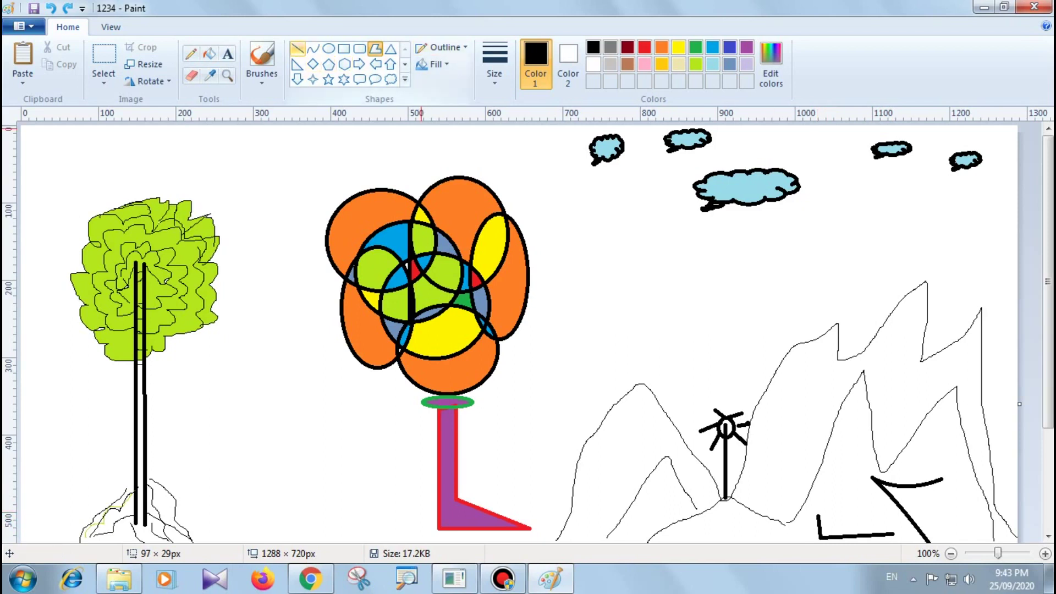
pyautogui.click(191, 53)
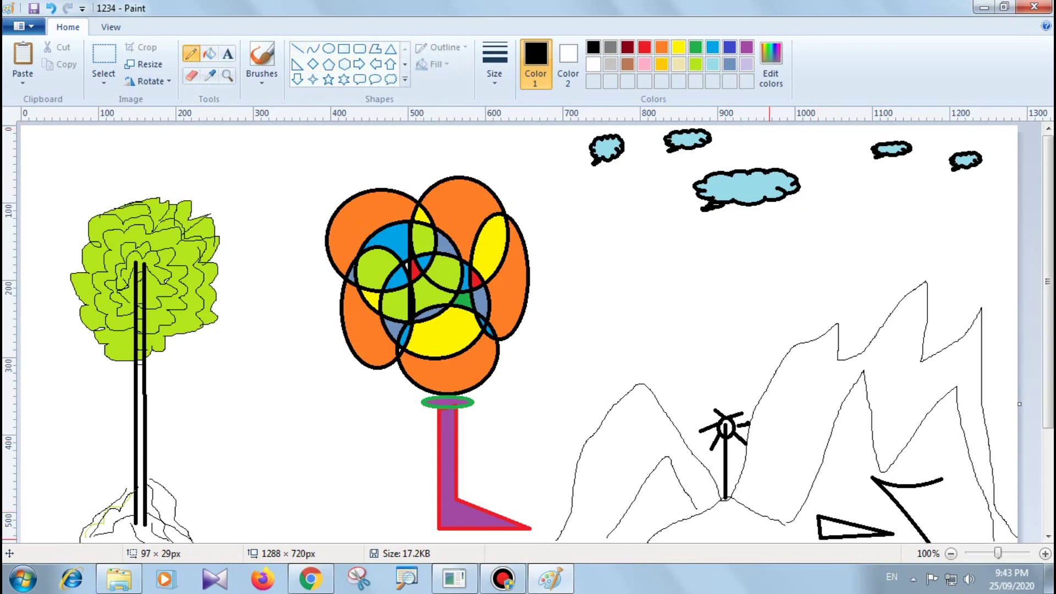
pyautogui.hotkey('ctrl', 'z')
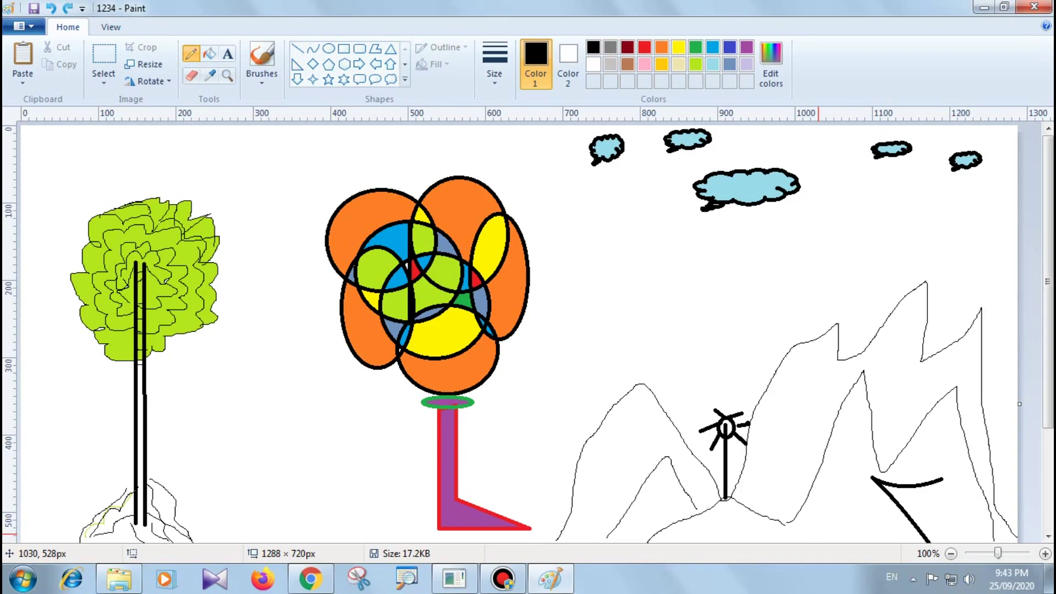
# Set the thickest line size, sketch a small animal beside the windmill, and save
pyautogui.click(495, 65)
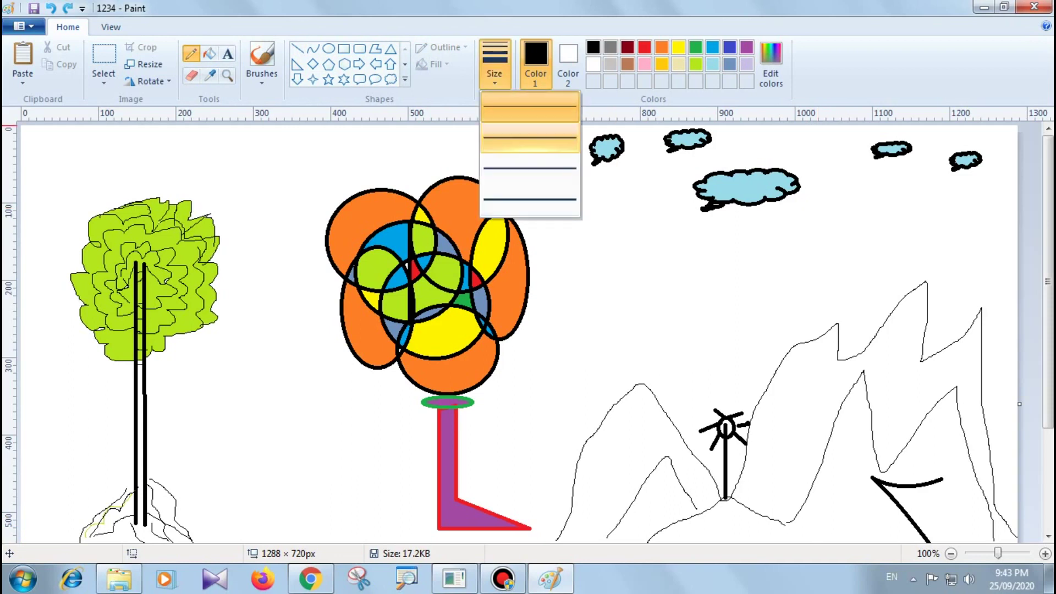
pyautogui.click(530, 199)
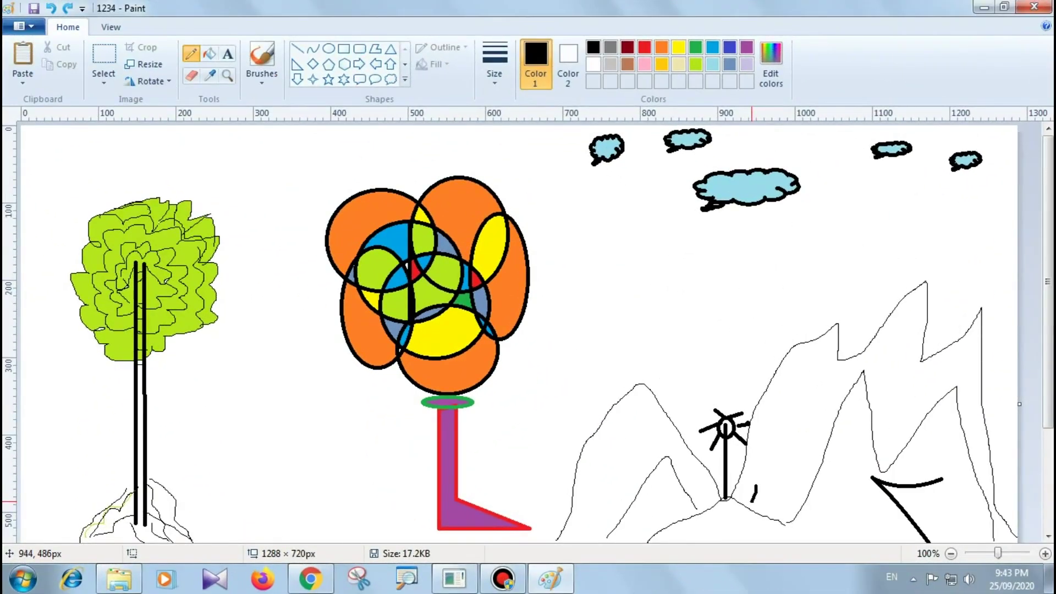
pyautogui.moveTo(752, 502)
pyautogui.mouseDown()
pyautogui.moveTo(803, 497)
pyautogui.moveTo(756, 474)
pyautogui.moveTo(773, 469)
pyautogui.moveTo(812, 474)
pyautogui.moveTo(829, 509)
pyautogui.mouseUp()
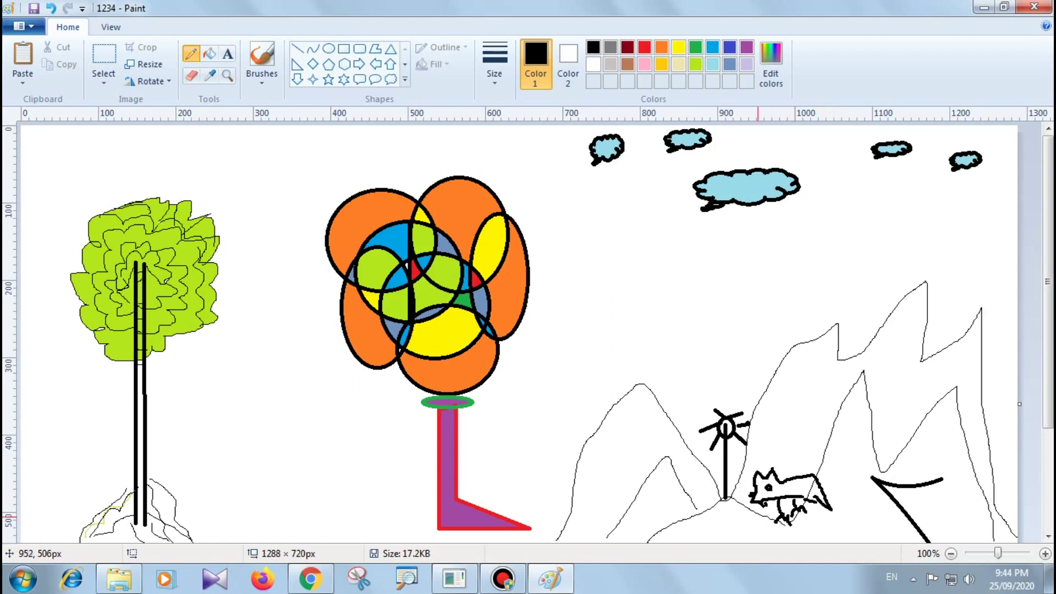
pyautogui.click(33, 7)
# Pencil a seated man's head, body and mouth, plus chair back and seat, left of the stem
pyautogui.moveTo(333, 457)
pyautogui.mouseDown()
pyautogui.moveTo(368, 439)
pyautogui.moveTo(375, 476)
pyautogui.moveTo(431, 458)
pyautogui.mouseUp()
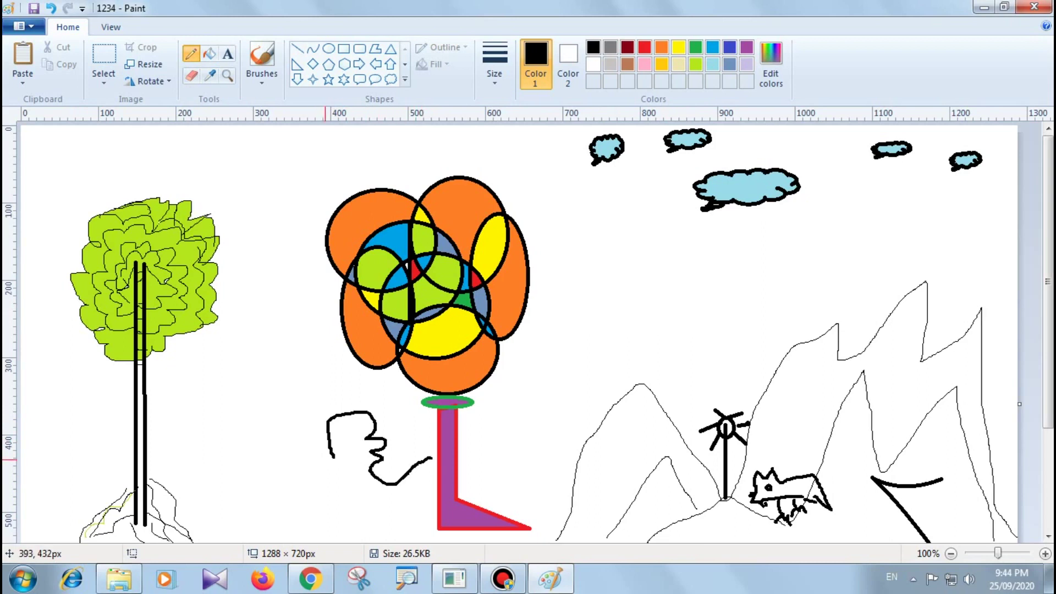
pyautogui.moveTo(329, 468)
pyautogui.mouseDown()
pyautogui.moveTo(343, 516)
pyautogui.moveTo(433, 504)
pyautogui.mouseUp()
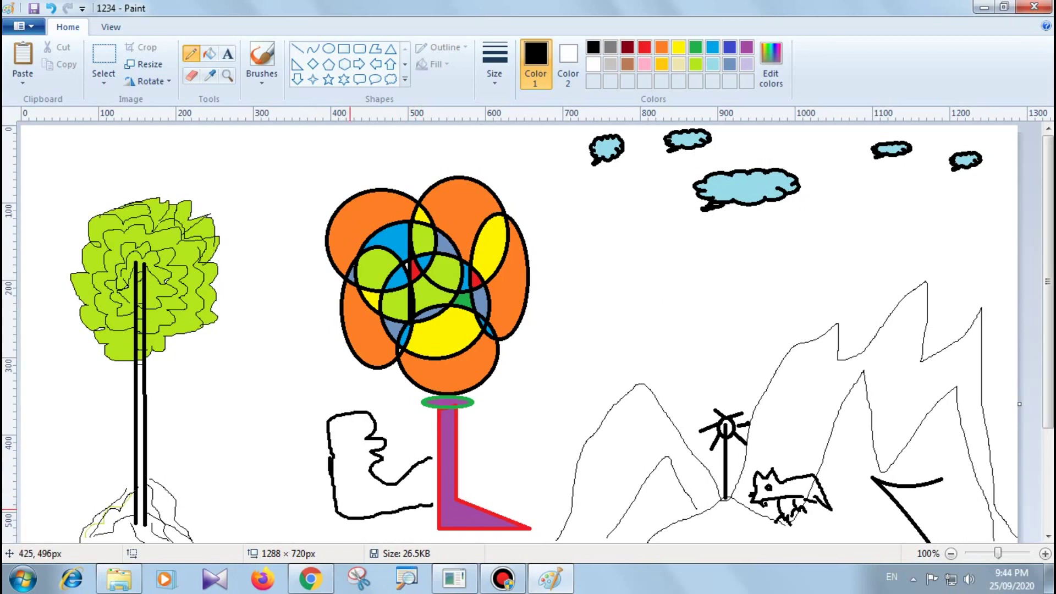
pyautogui.moveTo(348, 490)
pyautogui.mouseDown()
pyautogui.moveTo(432, 494)
pyautogui.moveTo(430, 467)
pyautogui.mouseUp()
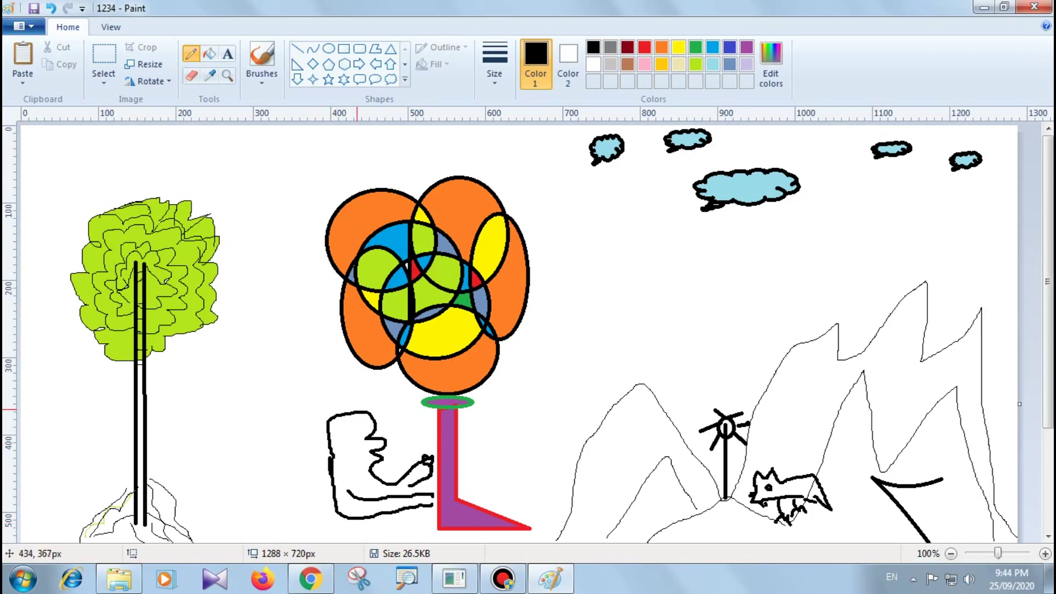
pyautogui.moveTo(336, 413); pyautogui.dragTo(329, 464)
pyautogui.moveTo(338, 465)
pyautogui.mouseDown()
pyautogui.moveTo(359, 466)
pyautogui.moveTo(352, 435)
pyautogui.mouseUp()
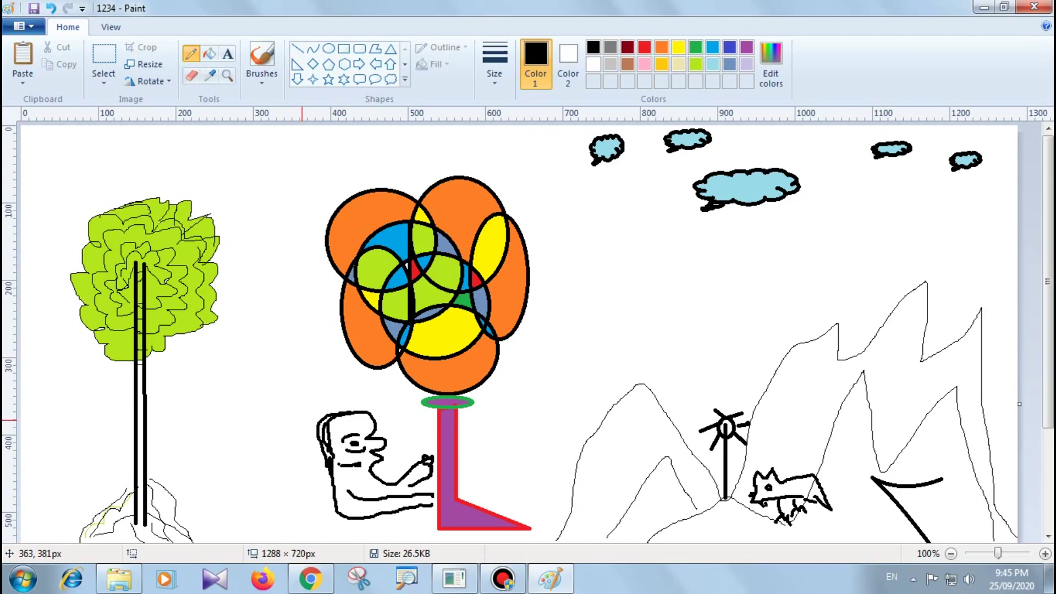
pyautogui.moveTo(301, 421); pyautogui.dragTo(320, 514)
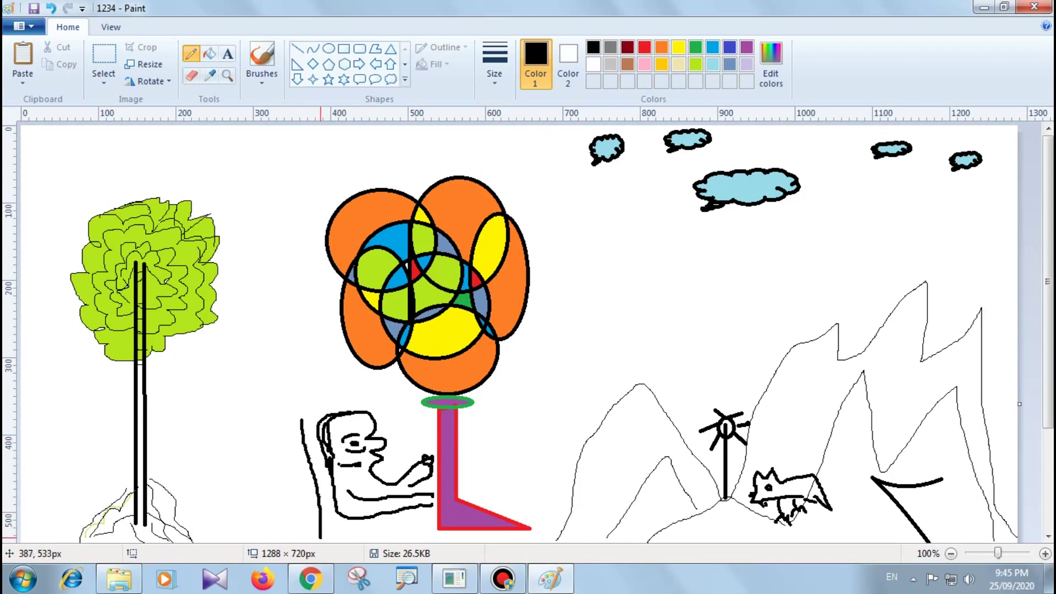
pyautogui.moveTo(322, 521)
pyautogui.mouseDown()
pyautogui.moveTo(357, 520)
pyautogui.moveTo(355, 537)
pyautogui.moveTo(385, 542)
pyautogui.moveTo(409, 537)
pyautogui.mouseUp()
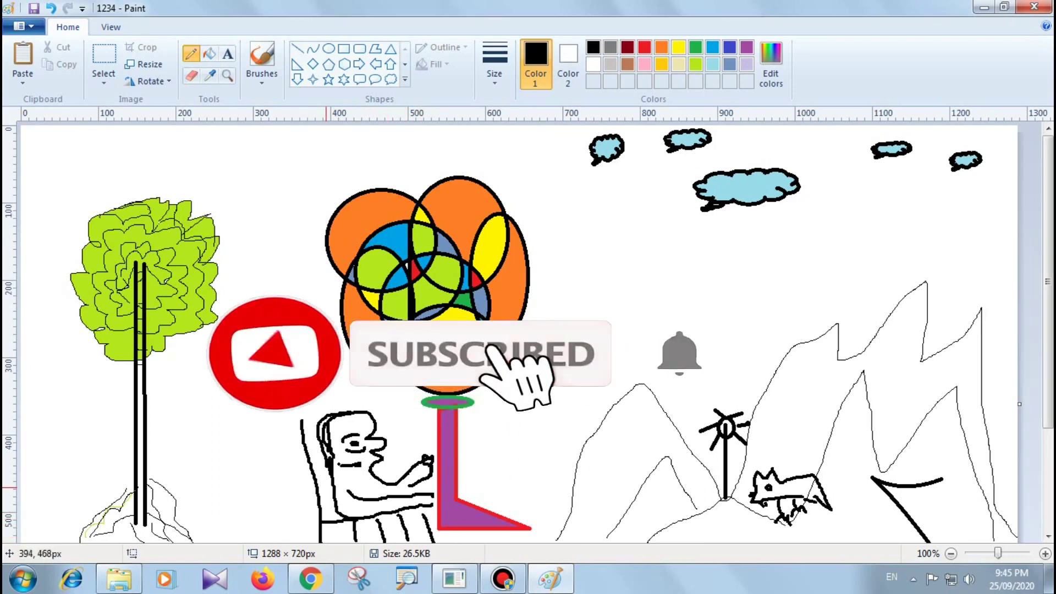
# Add one more chair-back stroke left of the seat and save the scene
pyautogui.moveTo(297, 424); pyautogui.dragTo(312, 505)
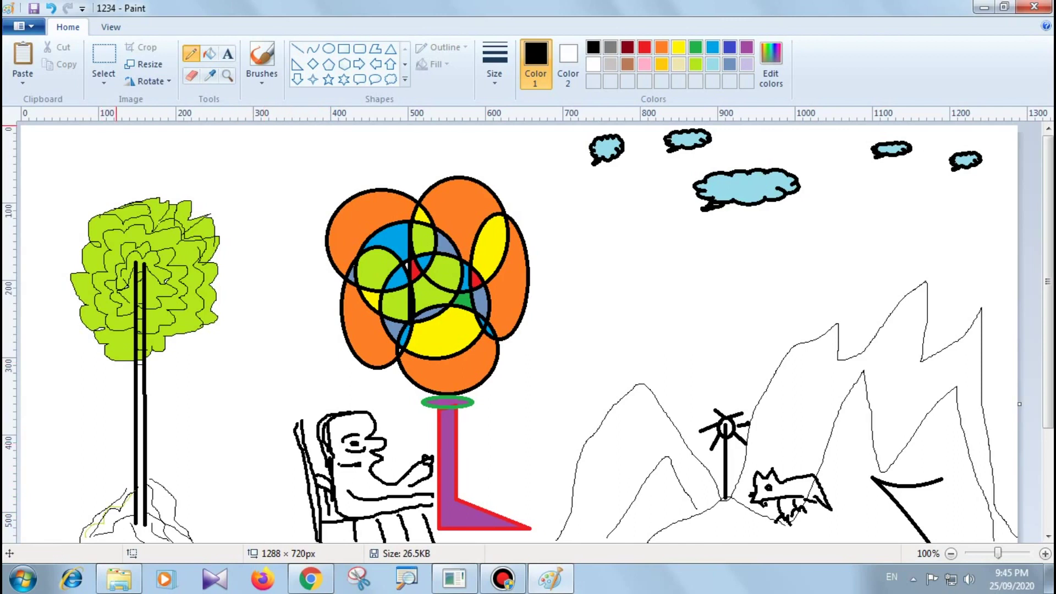
pyautogui.click(33, 7)
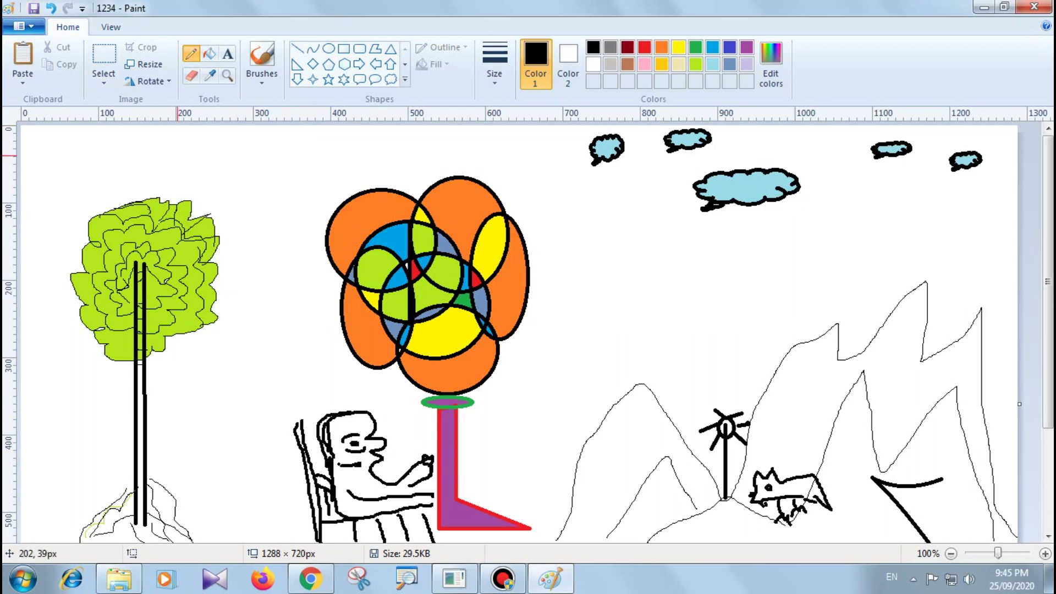